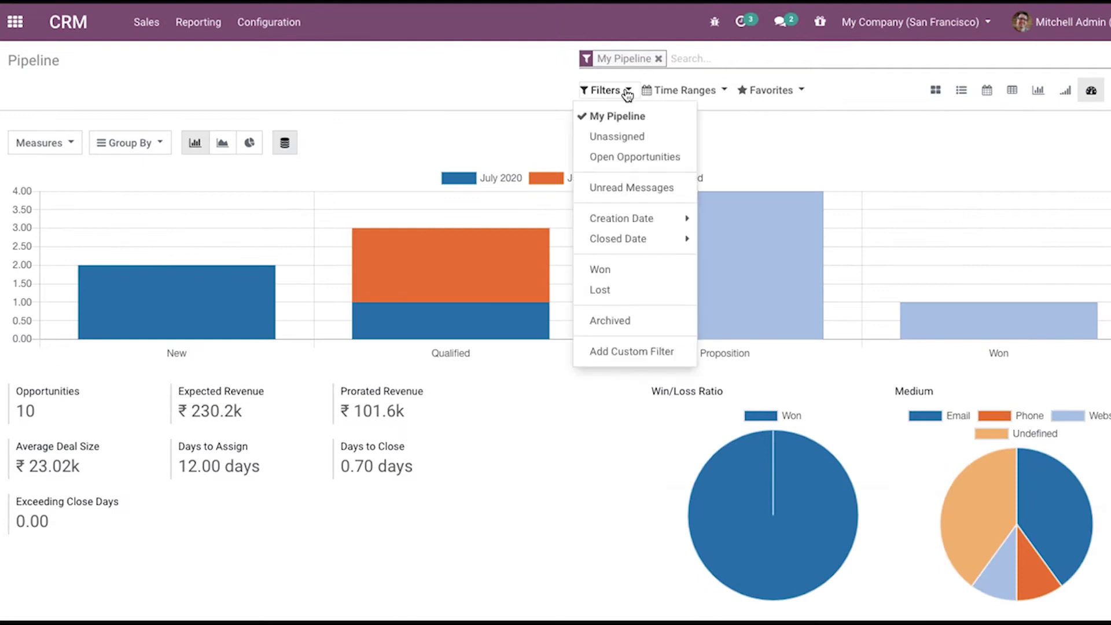
# Add the Unassigned filter alongside My Pipeline on the pipeline dashboard
pyautogui.click(504, 82)
# Add Open Opportunities to the dashboard's pipeline filters
pyautogui.click(617, 91)
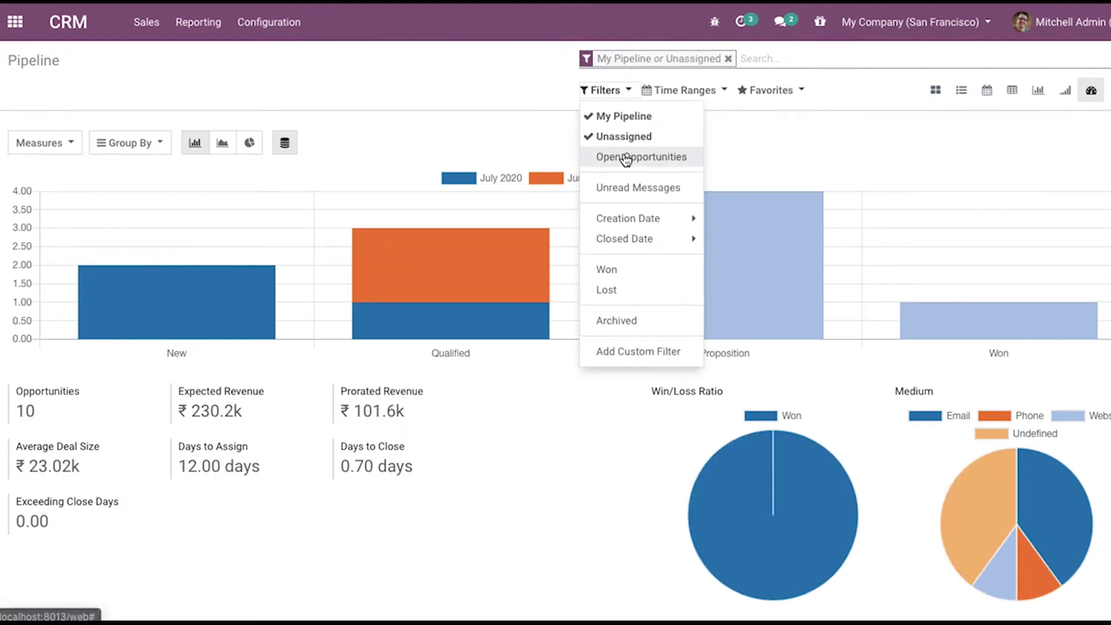
pyautogui.click(627, 158)
pyautogui.click(518, 59)
# Chart Days to Close by stage, then show the opportunities on a map
pyautogui.click(57, 151)
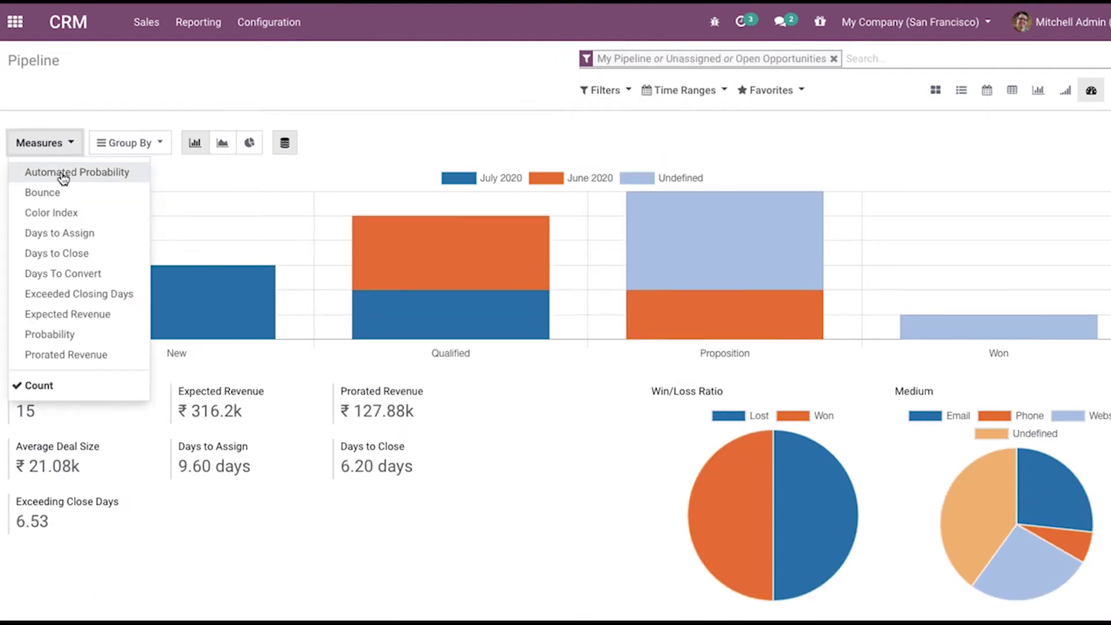
pyautogui.click(69, 172)
pyautogui.click(149, 85)
pyautogui.click(58, 143)
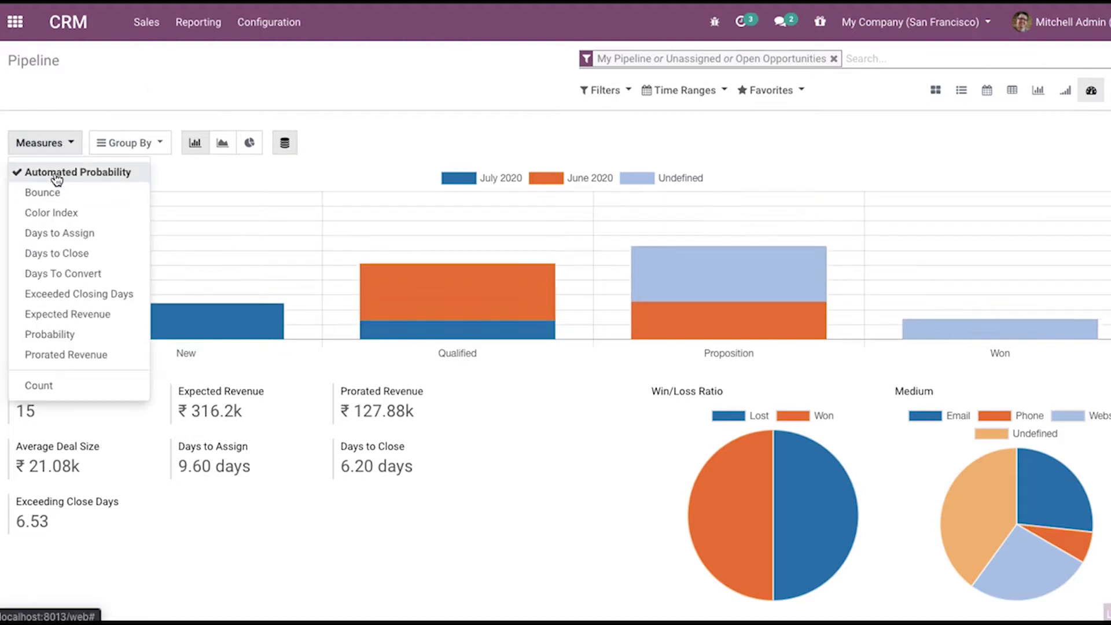
pyautogui.click(67, 233)
pyautogui.click(70, 253)
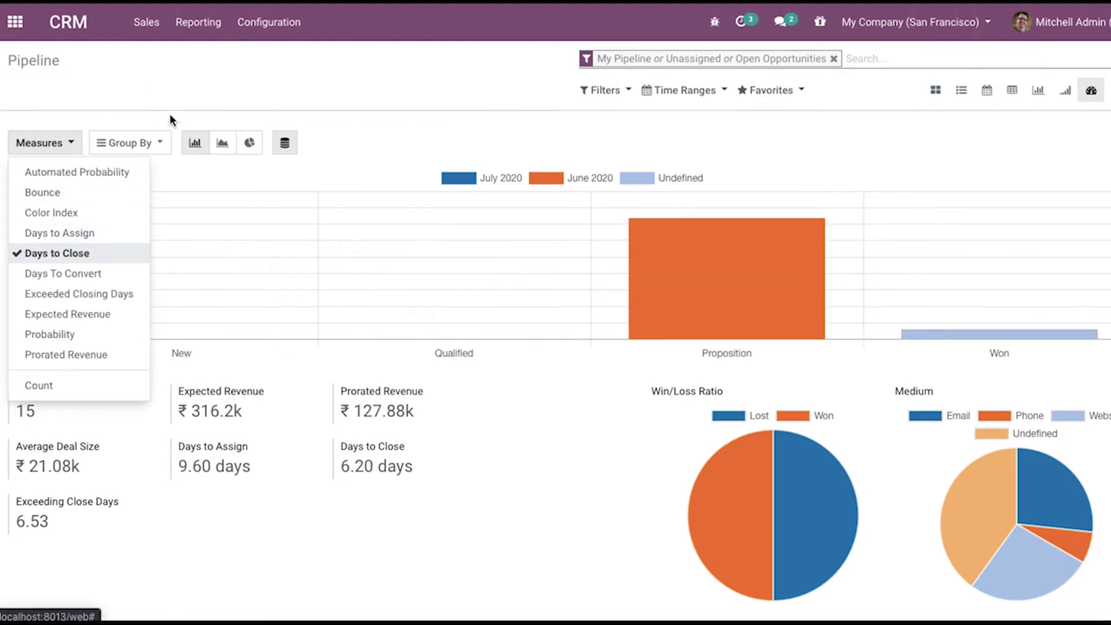
pyautogui.click(86, 105)
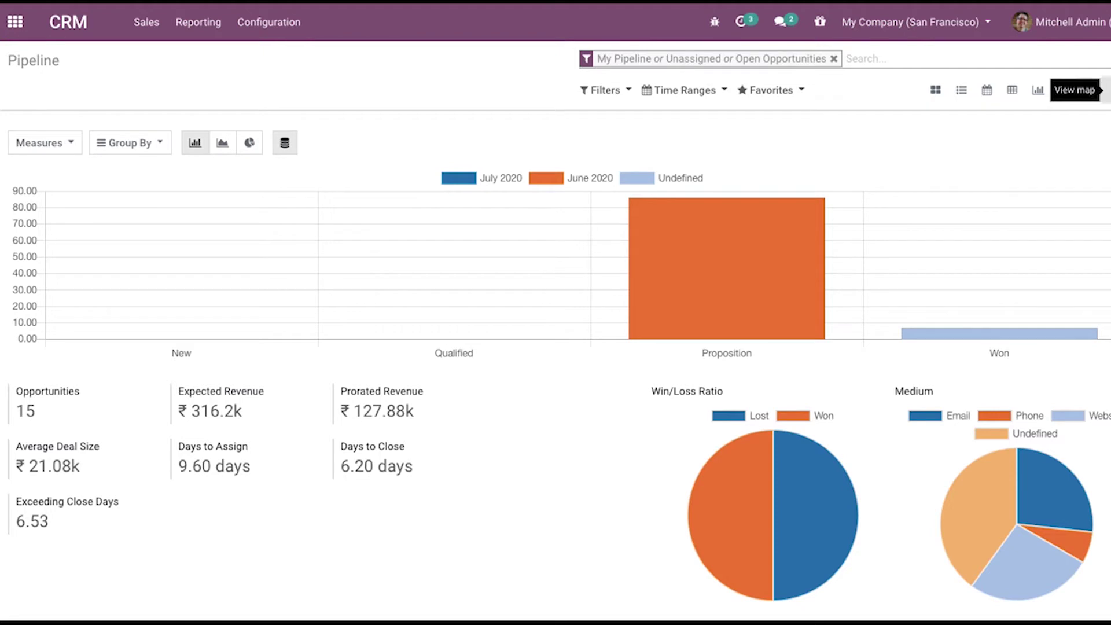
pyautogui.click(1105, 89)
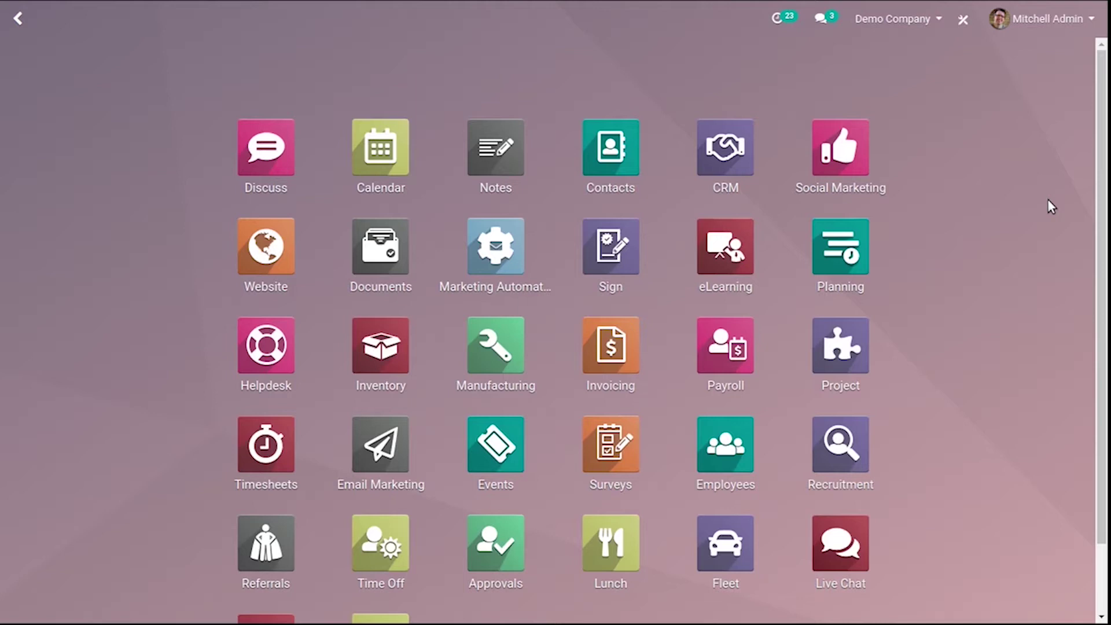
# Open the CRM pipeline kanban, then switch over to the Zoho CRM window
pyautogui.click(742, 154)
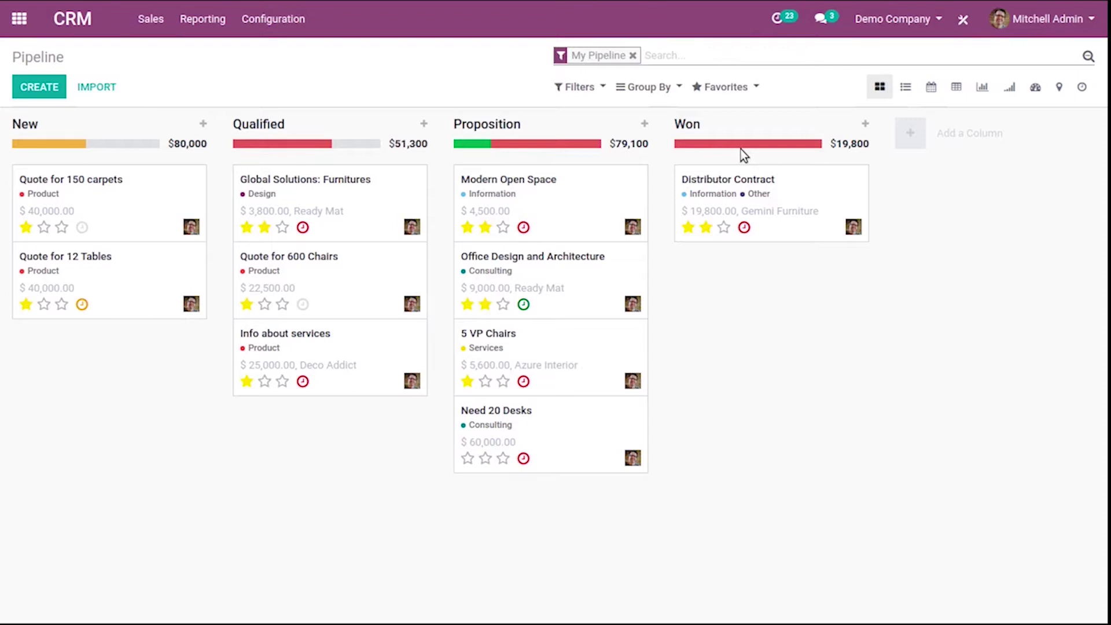
pyautogui.press('alt')
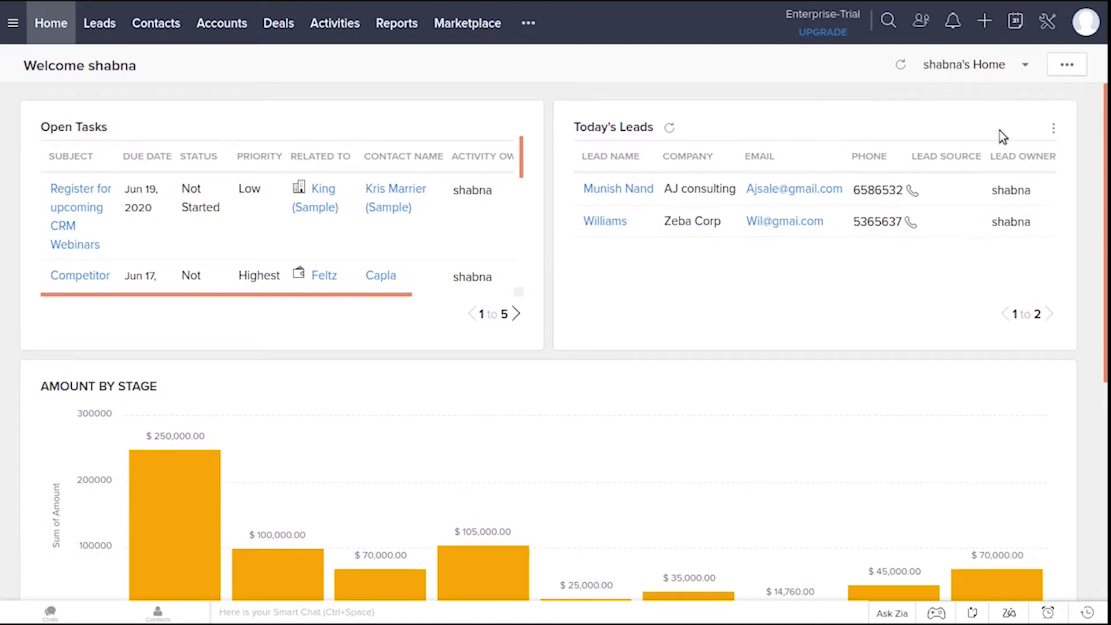
# Scroll the Zoho home dashboard down to Closing This Month and back up
pyautogui.moveTo(1104, 146); pyautogui.dragTo(1106, 343)
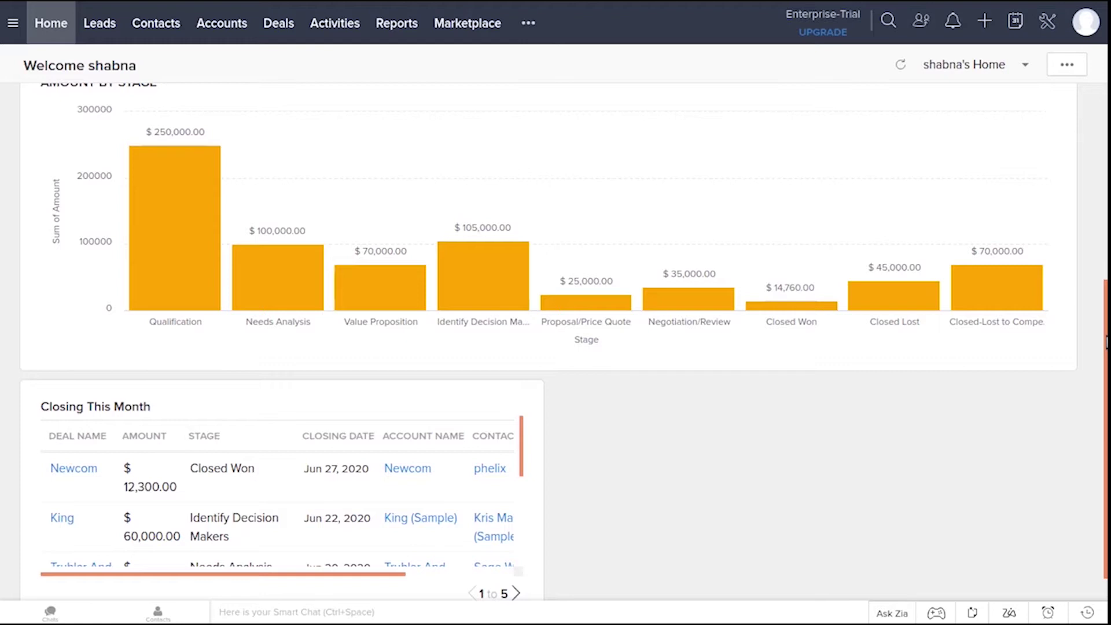
pyautogui.moveTo(1106, 343); pyautogui.dragTo(1105, 128)
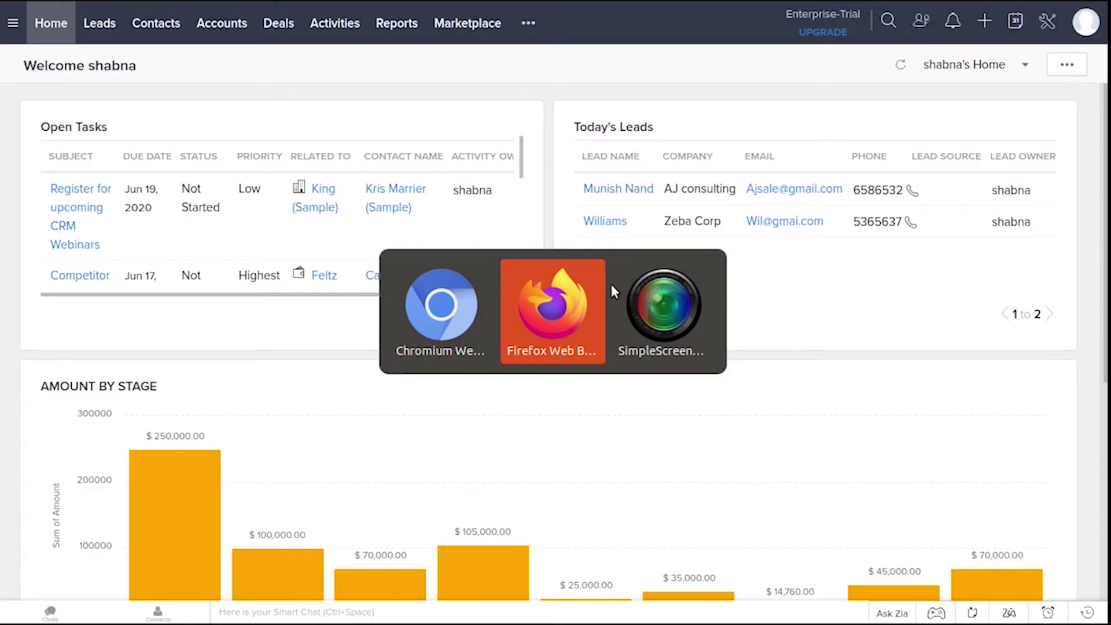
# Switch from the Odoo pipeline back to the Zoho CRM home dashboard with Alt+Tab
pyautogui.hotkey('alt', 'Tab')
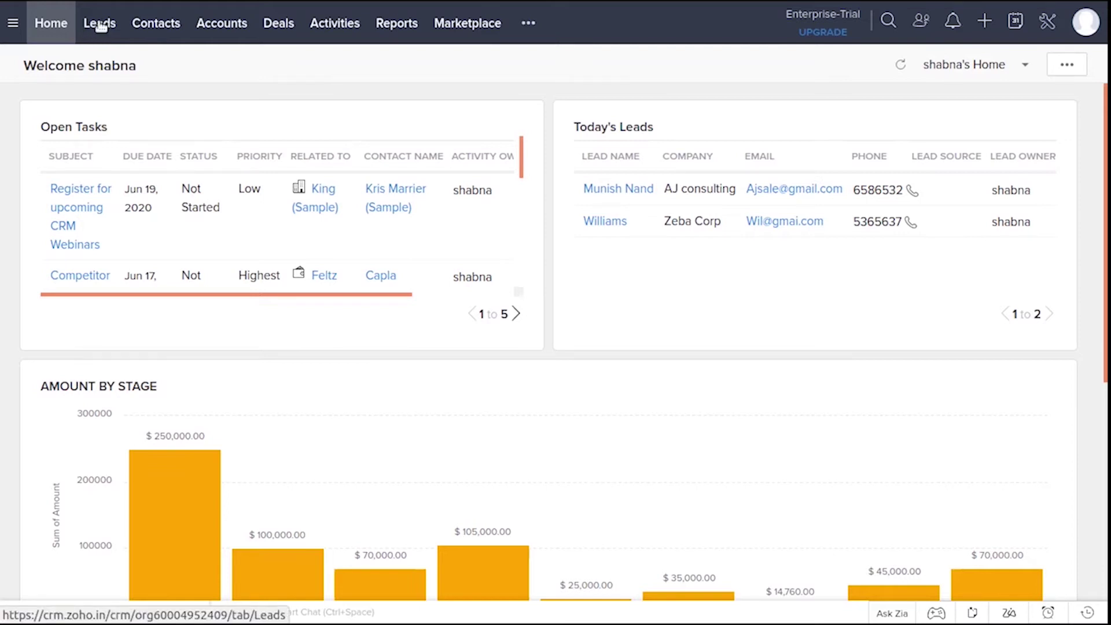
# Open All Leads and view them as a lead-source kanban, then as a canvas
pyautogui.click(100, 26)
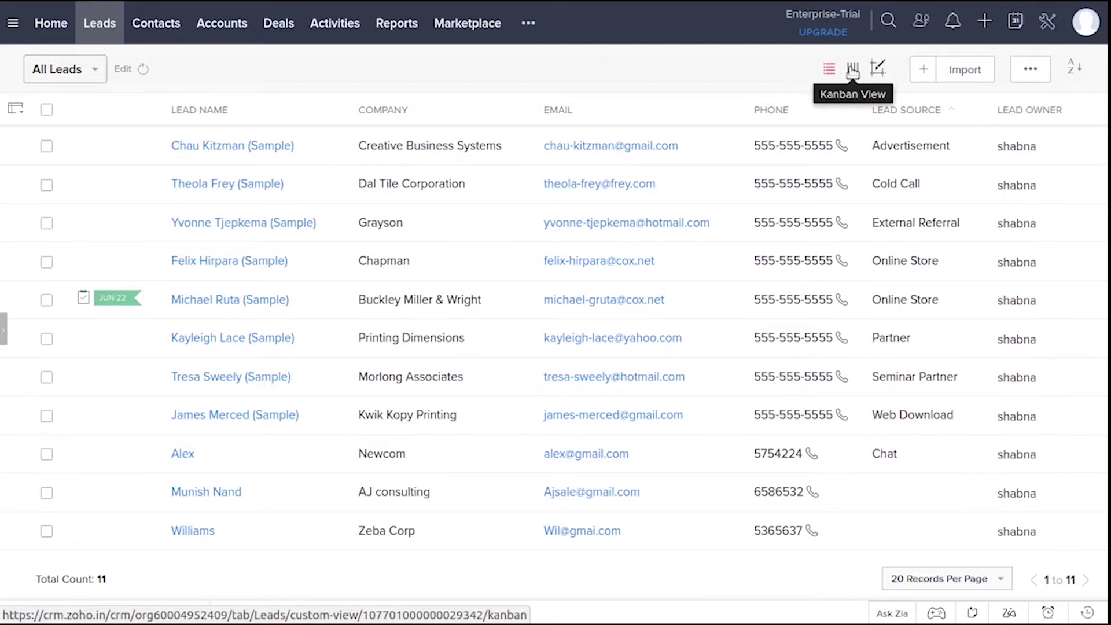
pyautogui.click(853, 69)
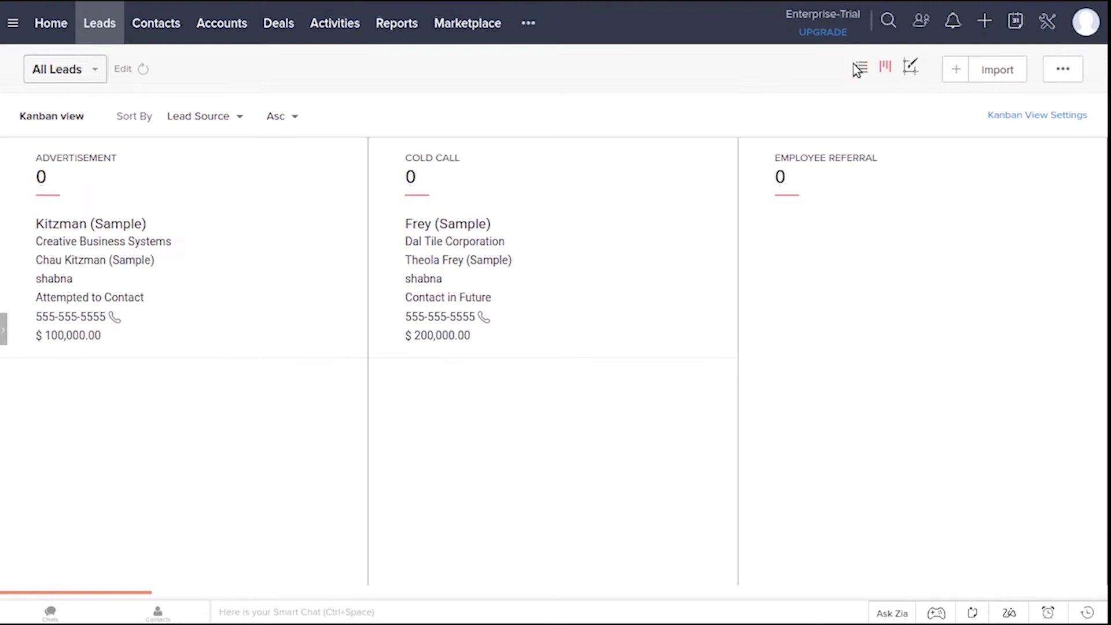
pyautogui.click(909, 68)
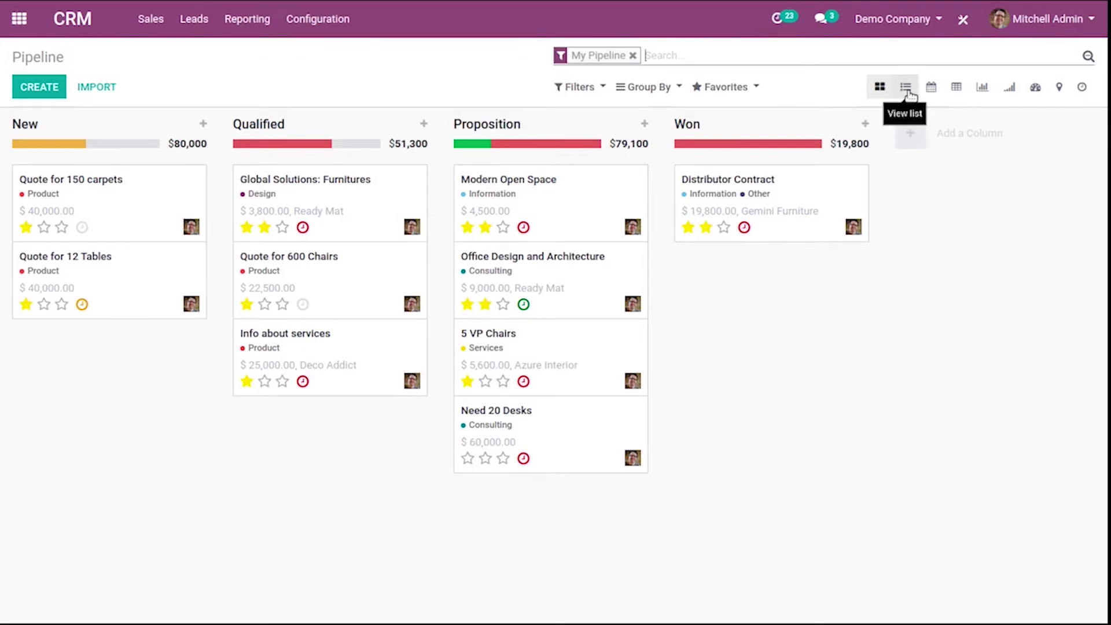
# Cycle the pipeline through list, calendar, pivot, graph, cohort and dashboard views
pyautogui.click(909, 95)
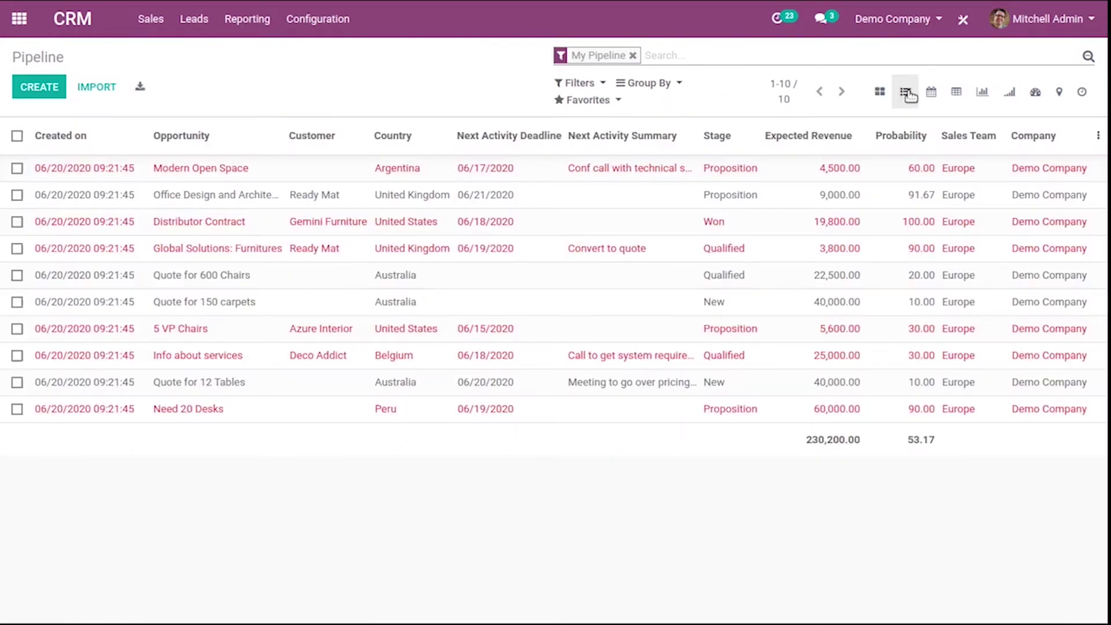
pyautogui.click(933, 96)
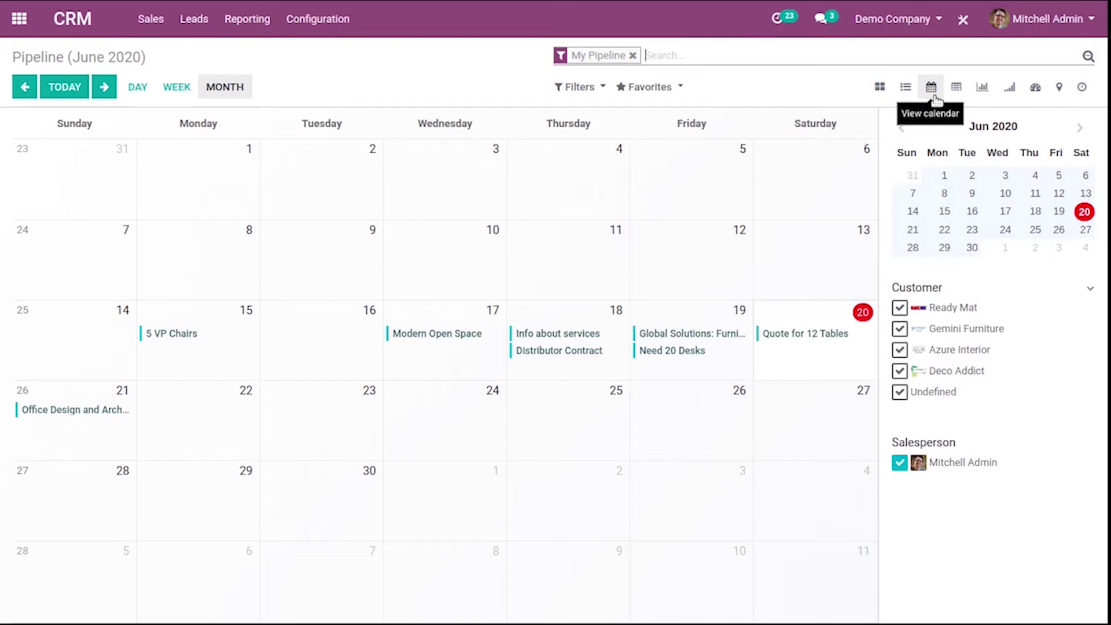
pyautogui.click(958, 94)
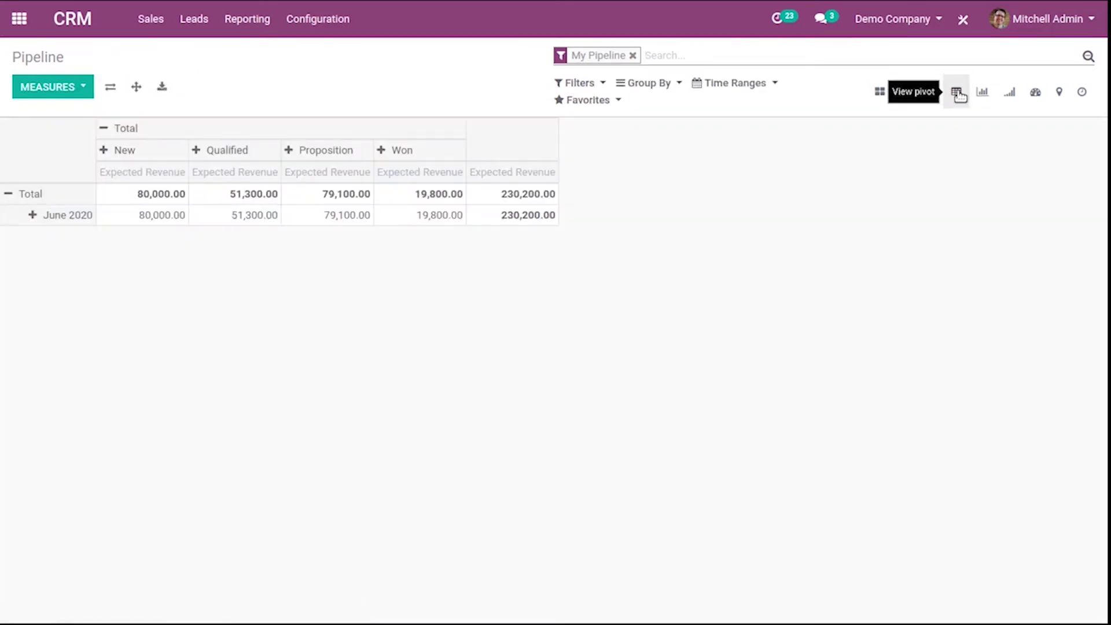
pyautogui.click(983, 94)
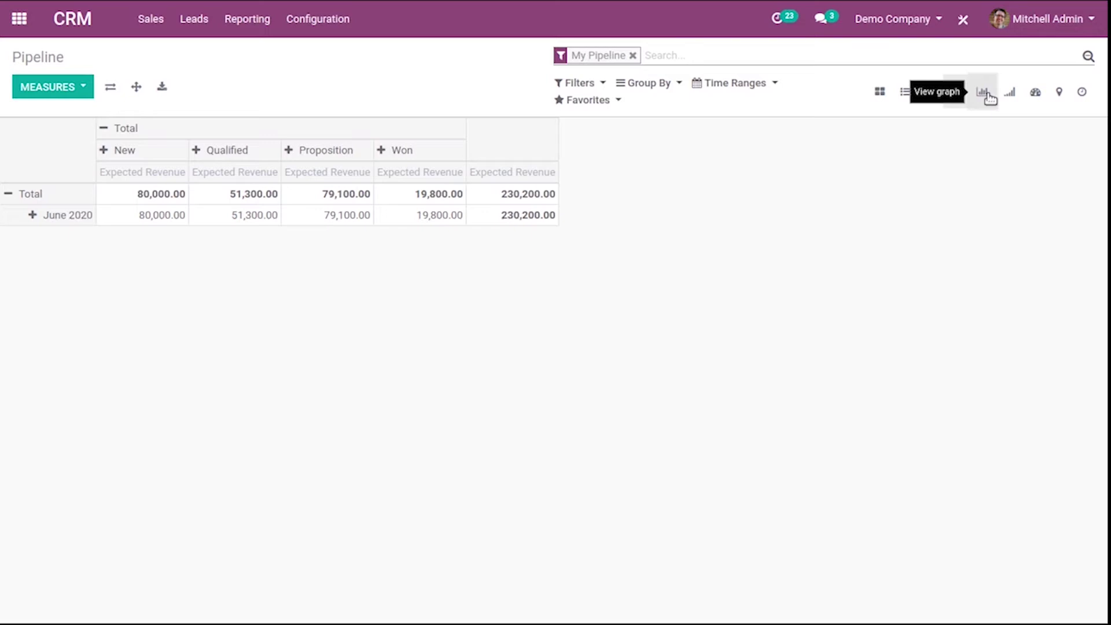
pyautogui.click(1013, 96)
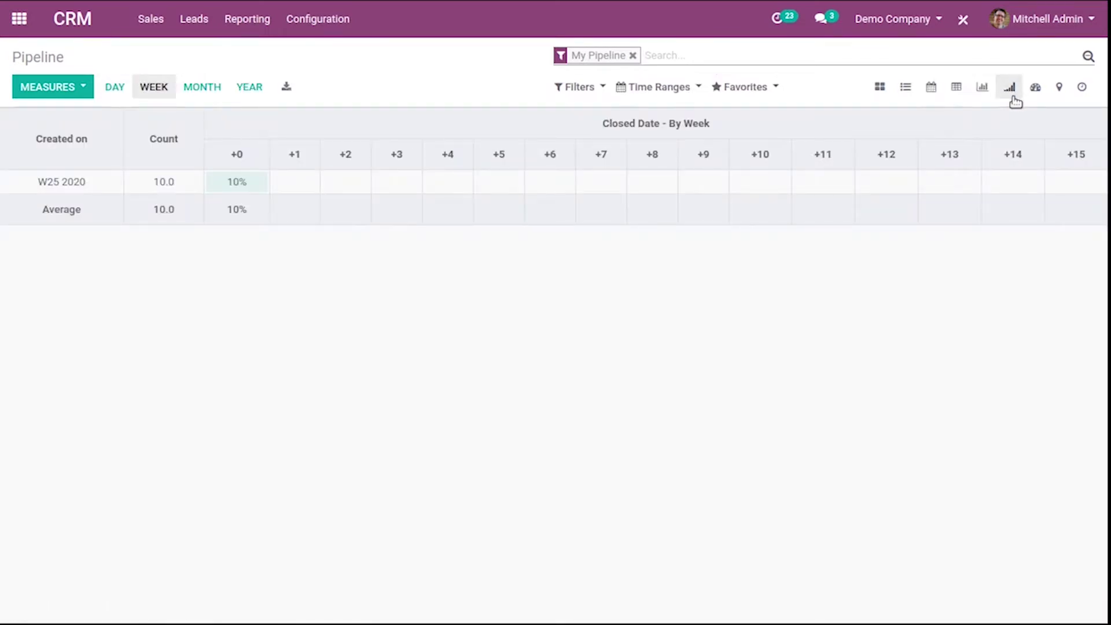
pyautogui.click(1035, 89)
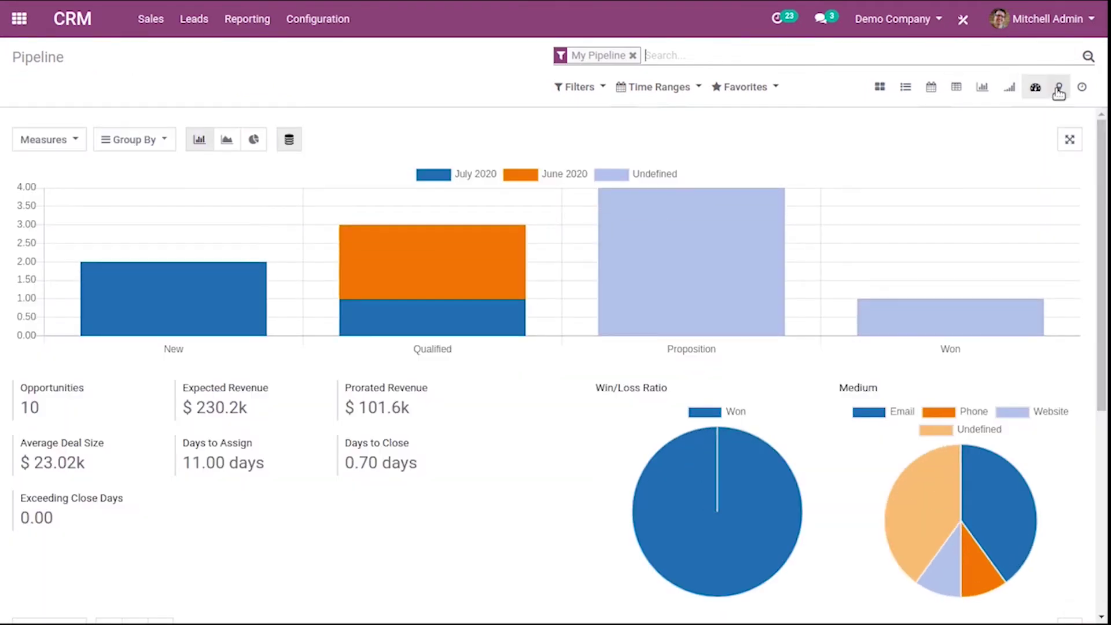
# View the opportunities on the map and activity views, then the expected-revenue pivot by stage
pyautogui.click(1058, 89)
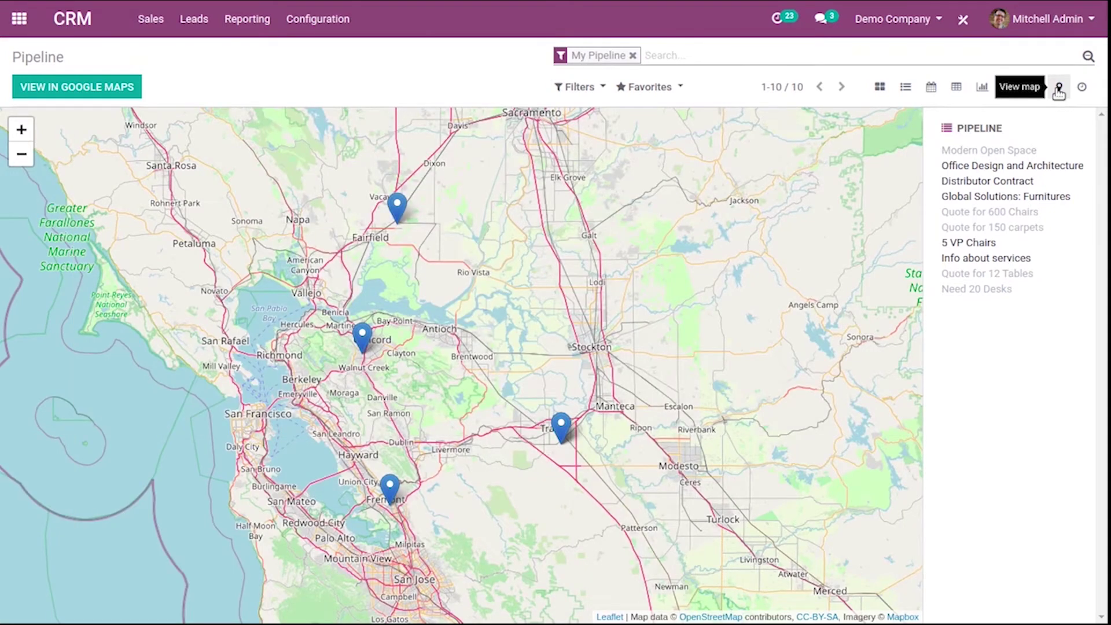
pyautogui.click(1082, 88)
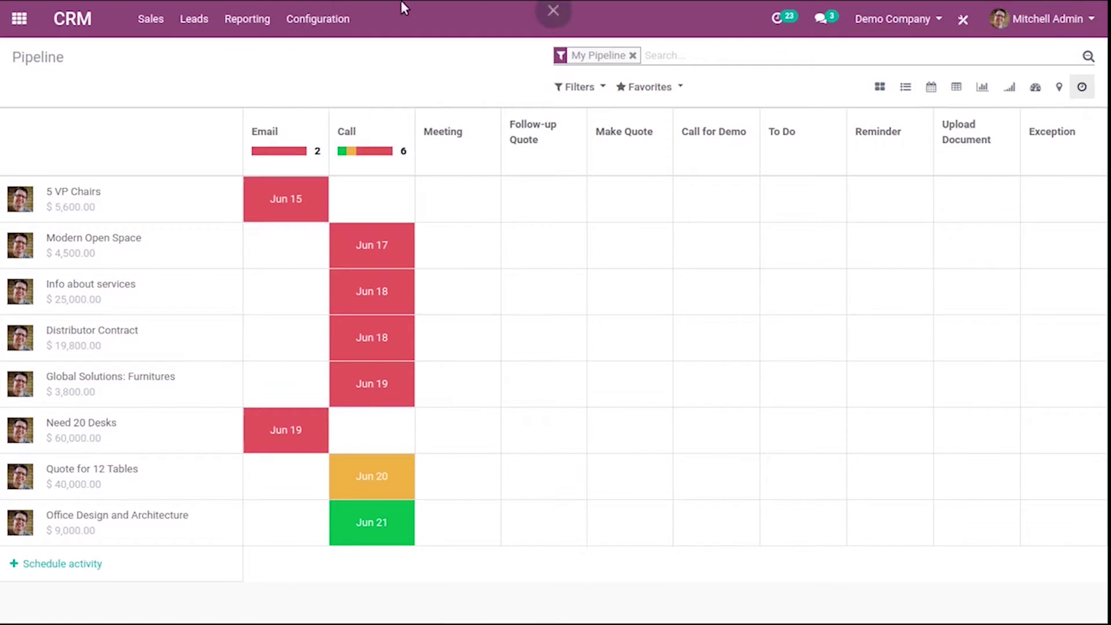
pyautogui.click(957, 88)
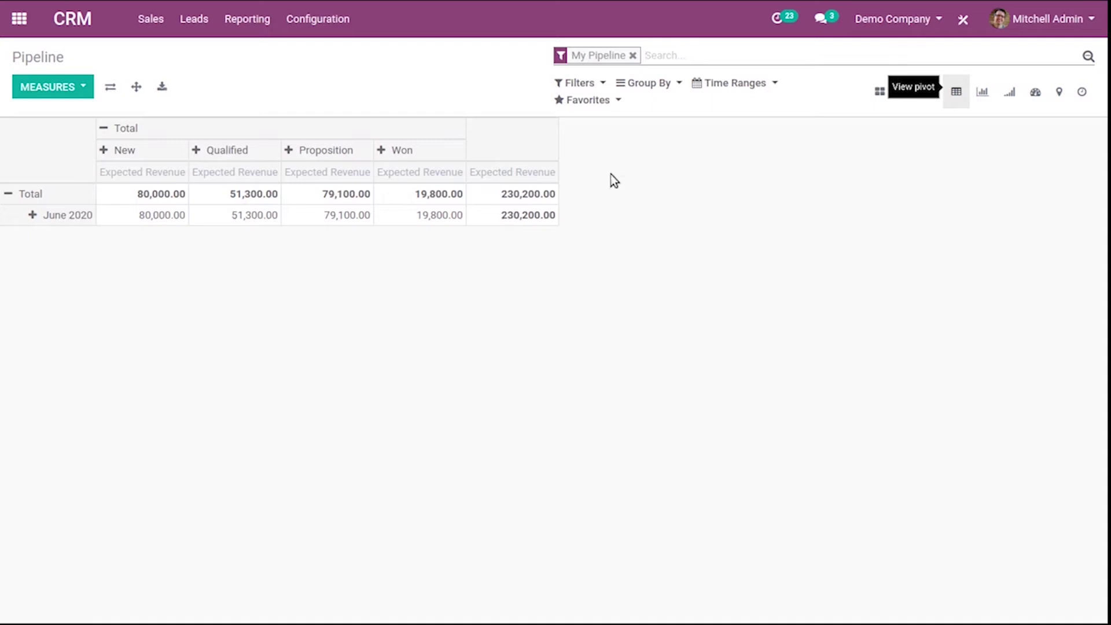
pyautogui.click(601, 87)
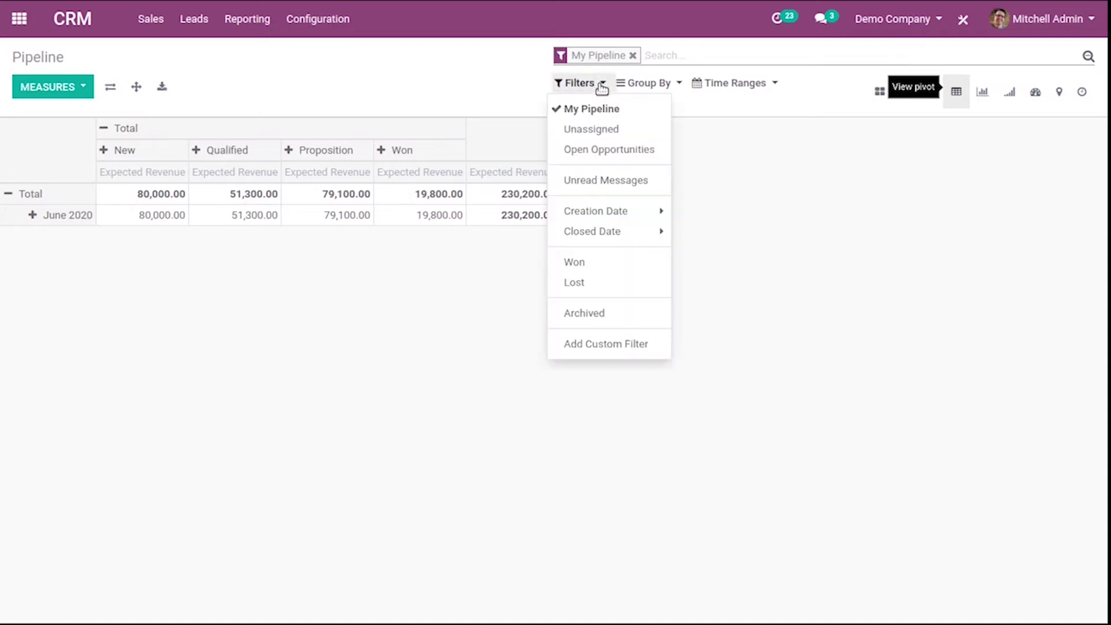
pyautogui.click(627, 347)
pyautogui.click(661, 364)
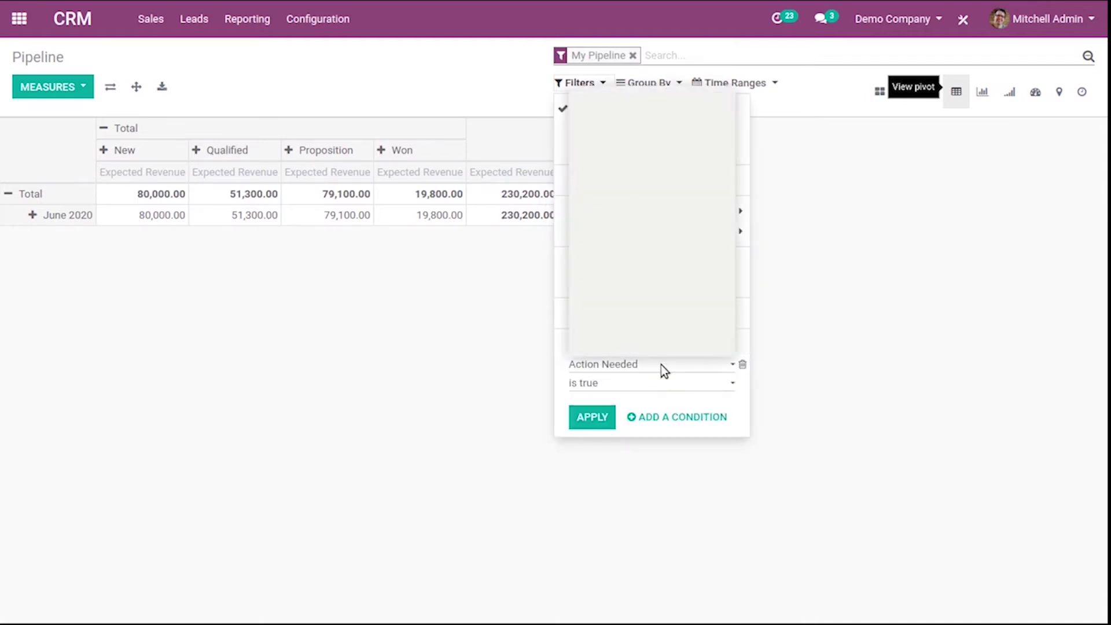
pyautogui.moveTo(730, 134); pyautogui.dragTo(731, 277)
pyautogui.click(790, 272)
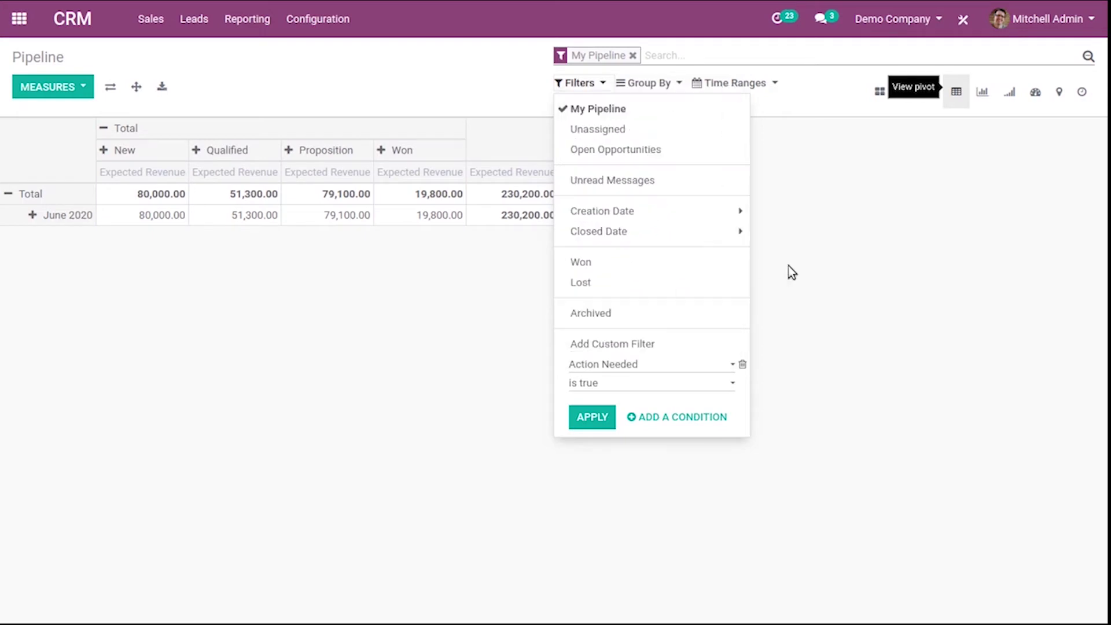
pyautogui.click(663, 86)
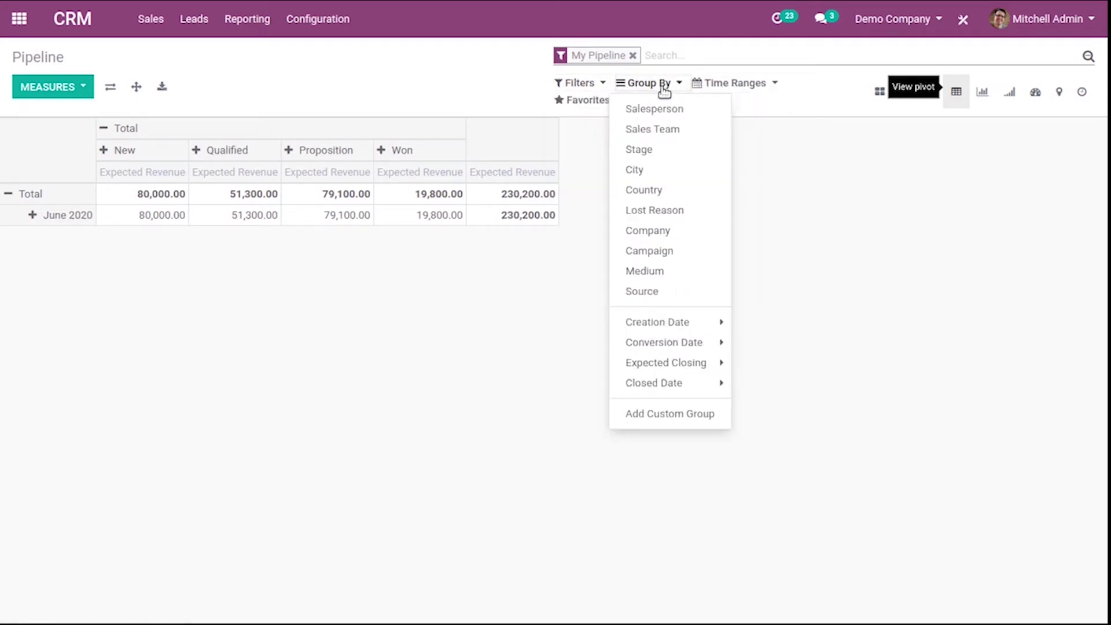
pyautogui.click(681, 420)
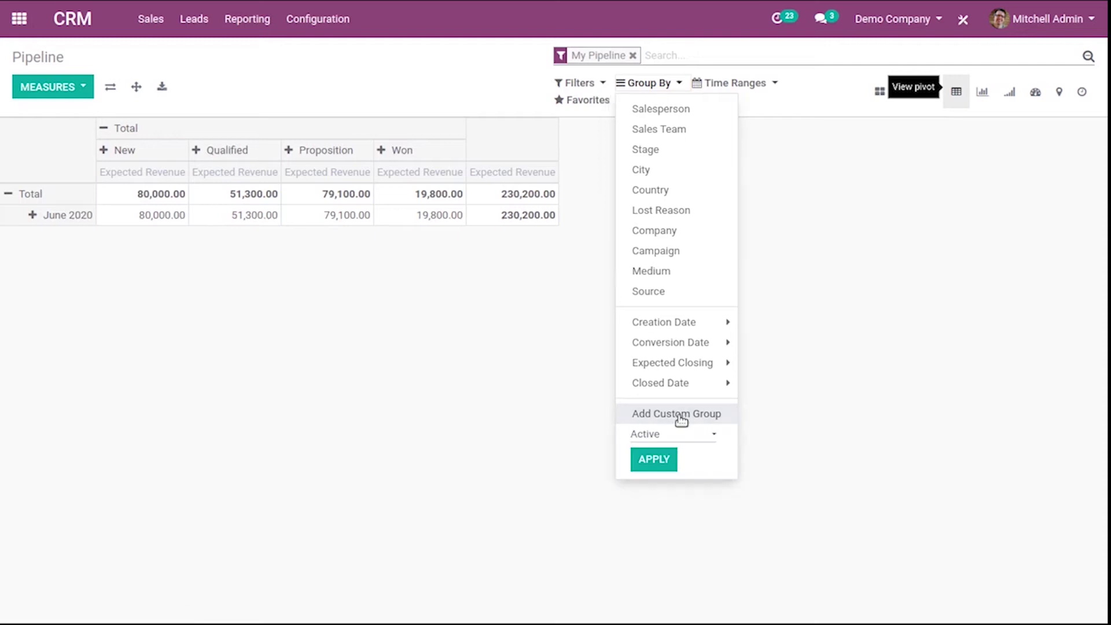
pyautogui.click(704, 437)
pyautogui.moveTo(724, 200); pyautogui.dragTo(723, 353)
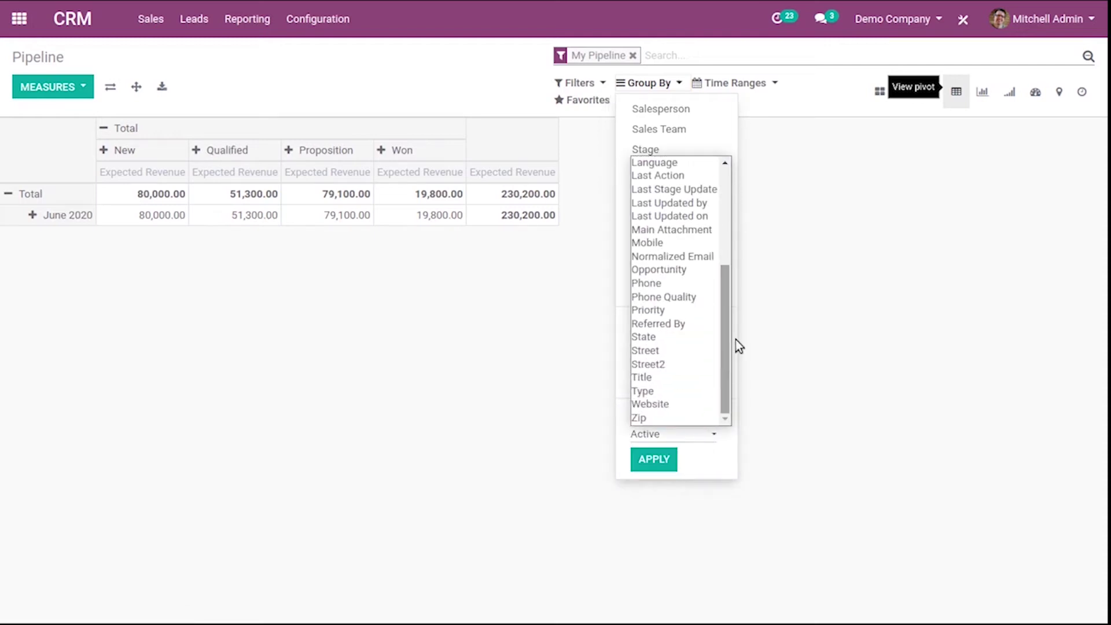
pyautogui.click(820, 297)
pyautogui.click(821, 297)
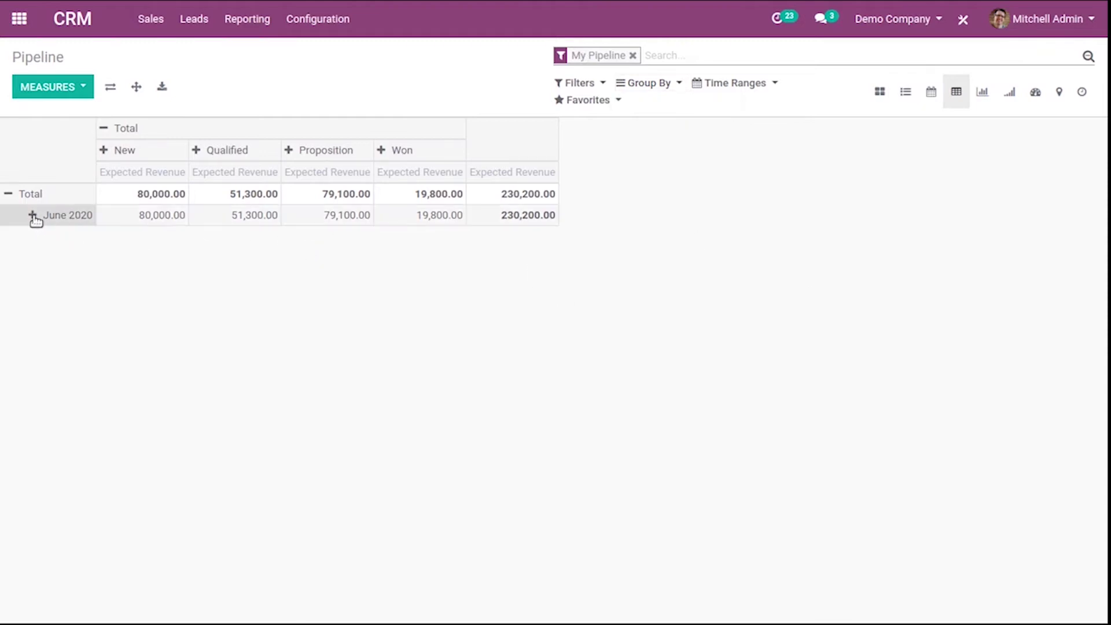
pyautogui.click(58, 88)
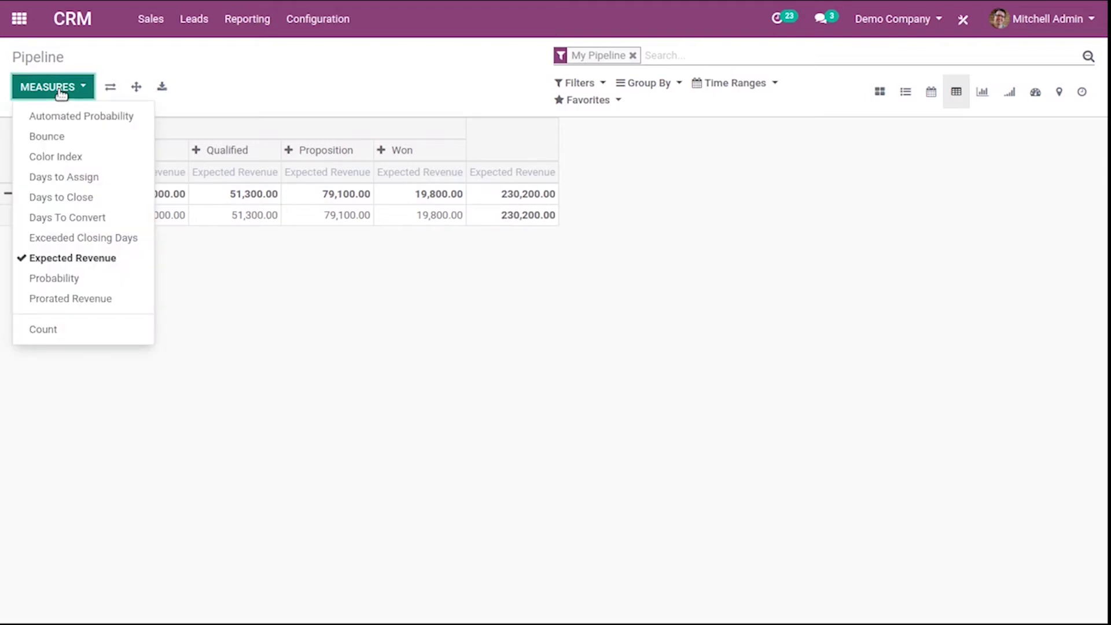
# Add Probability as a pivot measure and break June 2020 down by campaign
pyautogui.click(42, 282)
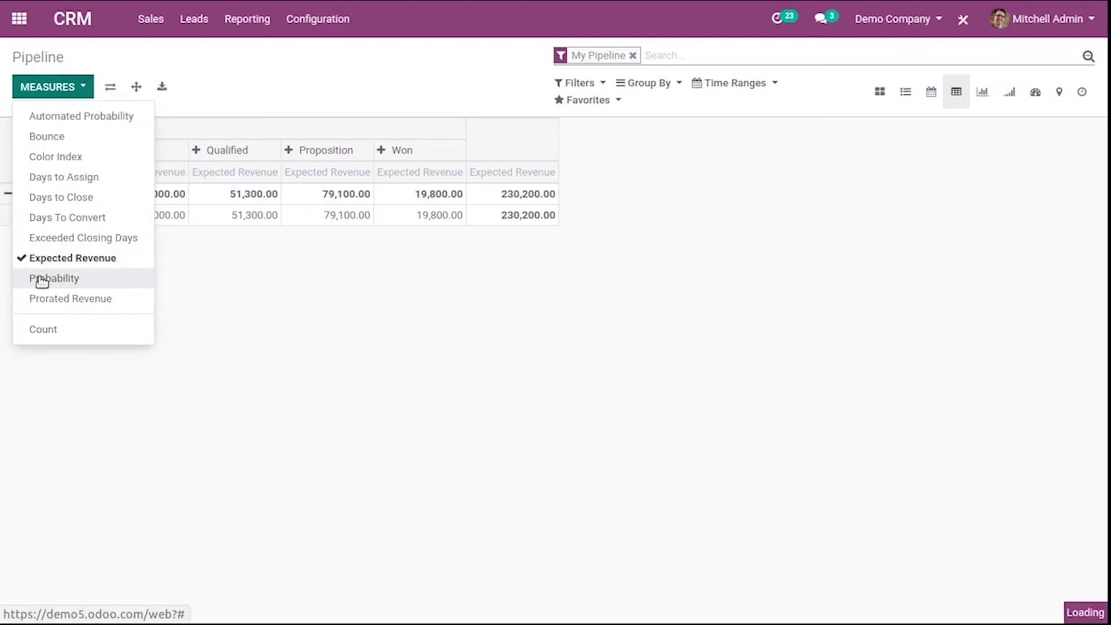
pyautogui.click(236, 245)
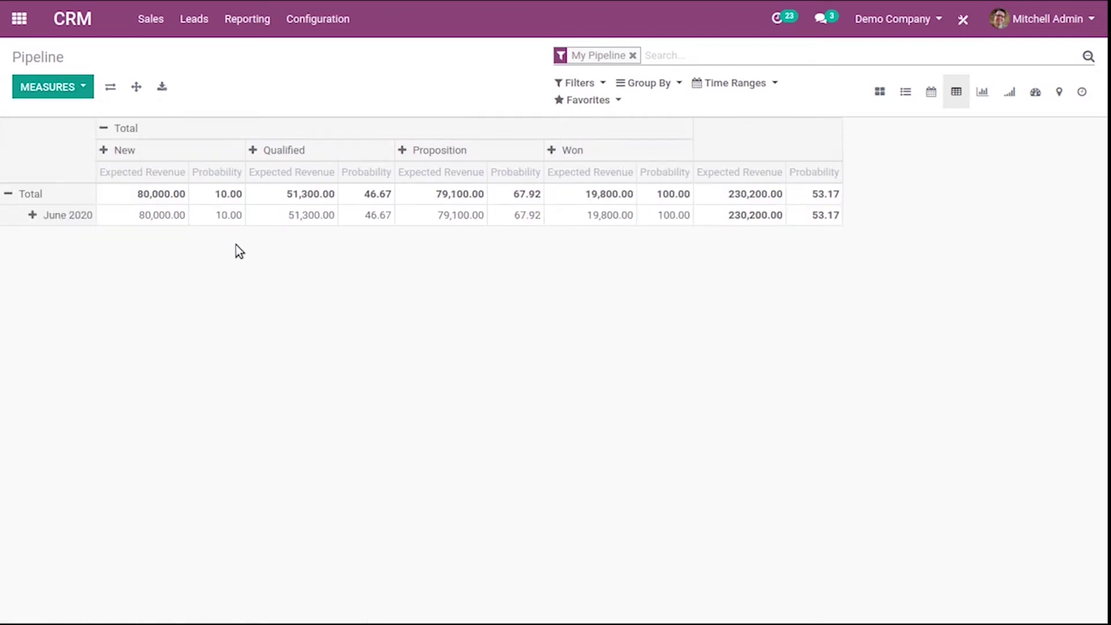
pyautogui.click(36, 217)
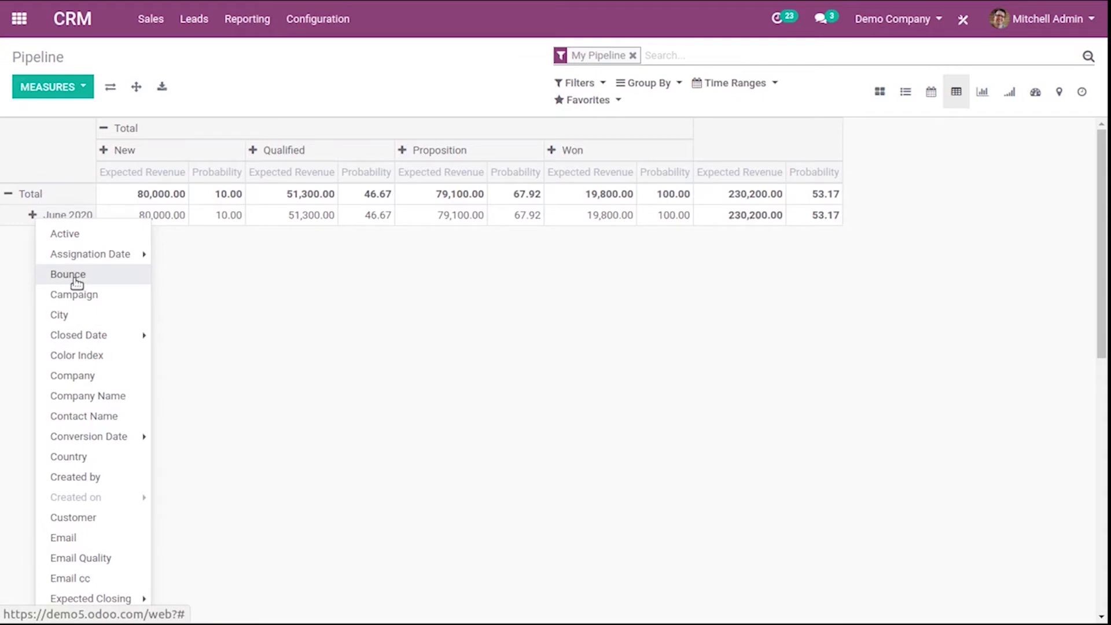
pyautogui.click(75, 295)
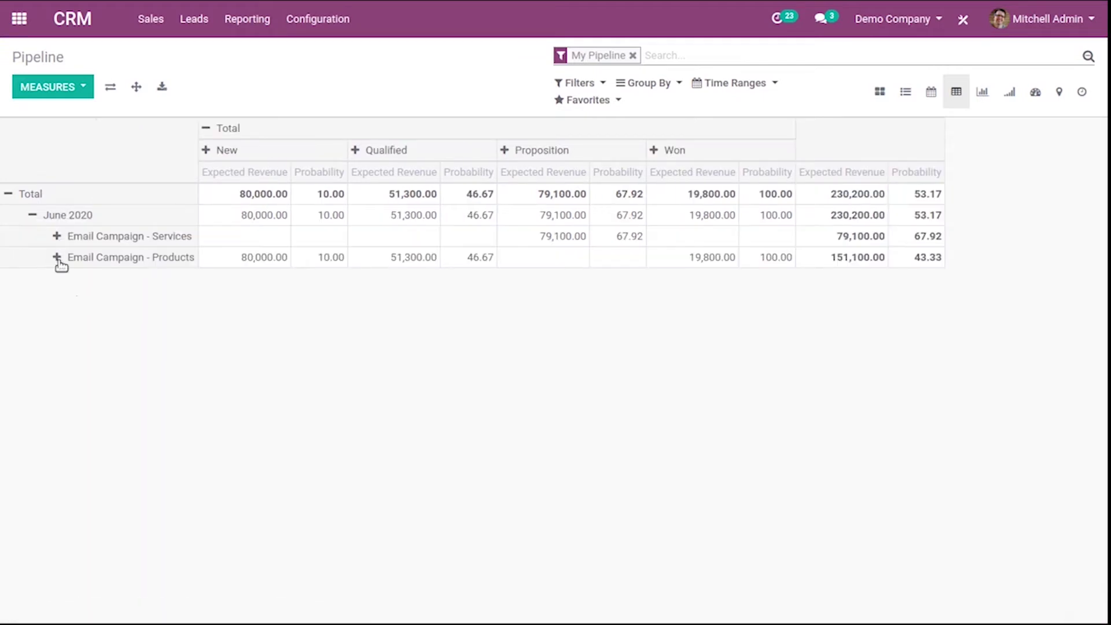
# Split the Email Campaign - Services row by customer
pyautogui.click(56, 240)
pyautogui.moveTo(101, 457)
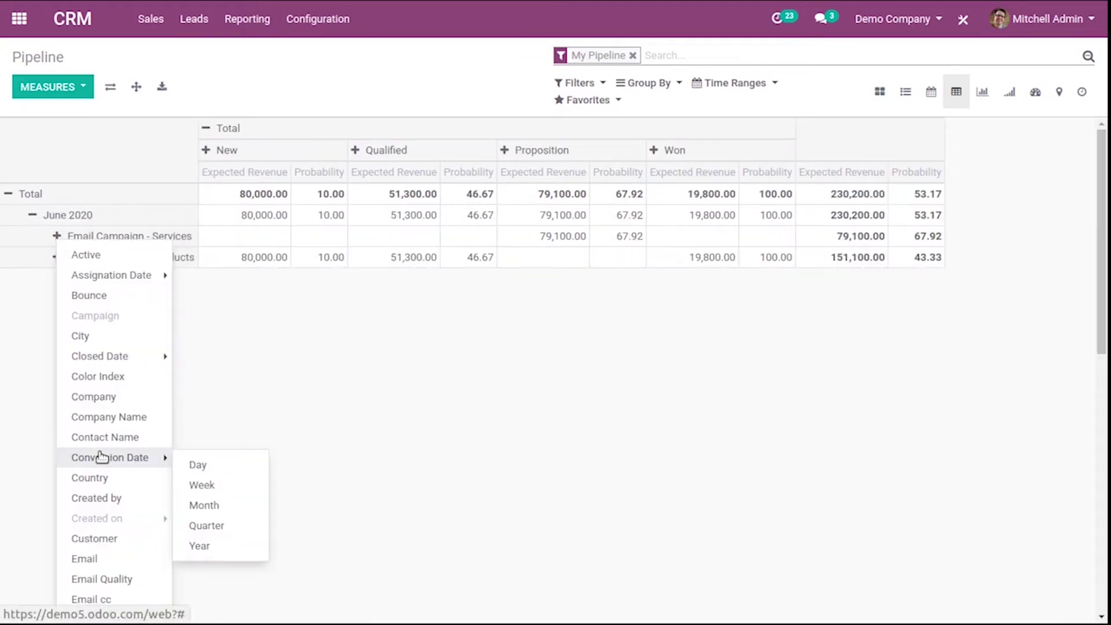
pyautogui.click(93, 538)
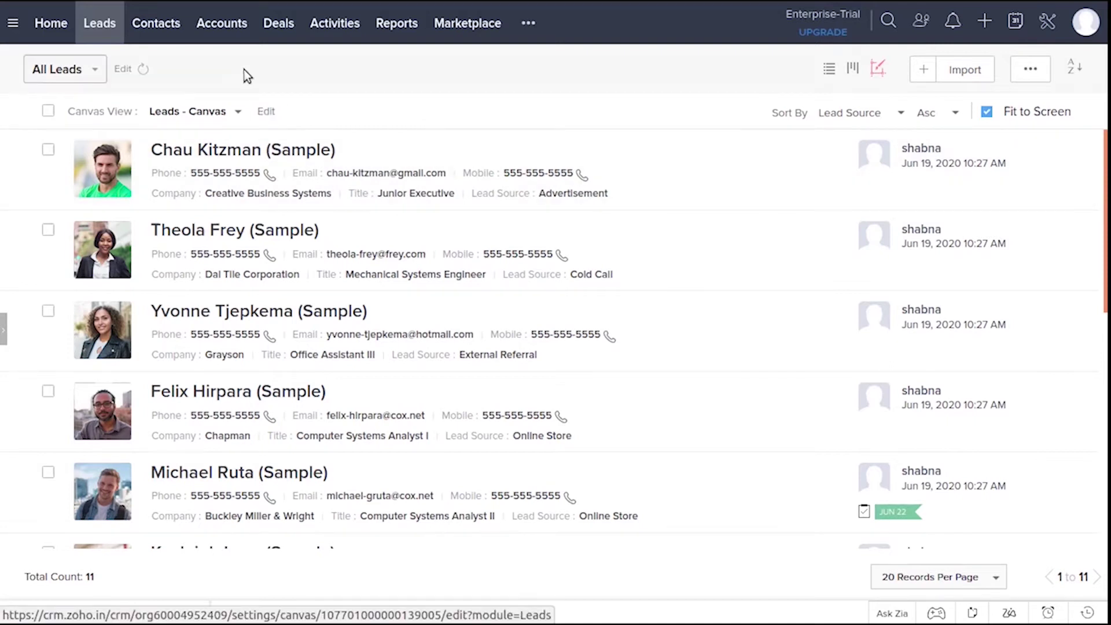
# Browse the Reports folder sidebar to Case and Solution Reports, then return to Leads
pyautogui.click(401, 28)
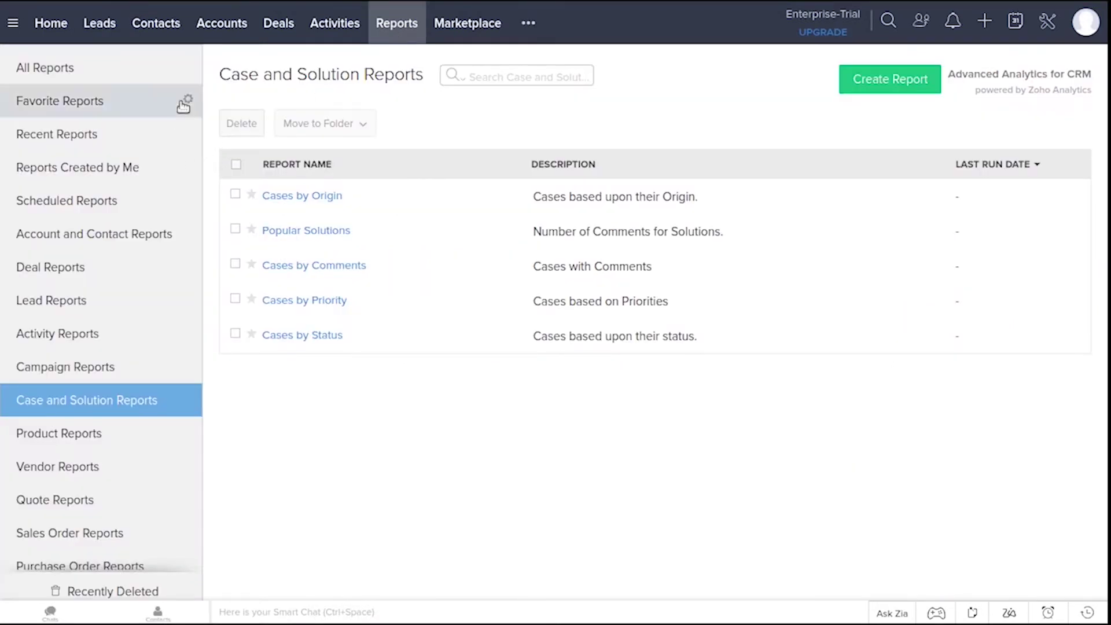
pyautogui.moveTo(198, 110); pyautogui.dragTo(208, 269)
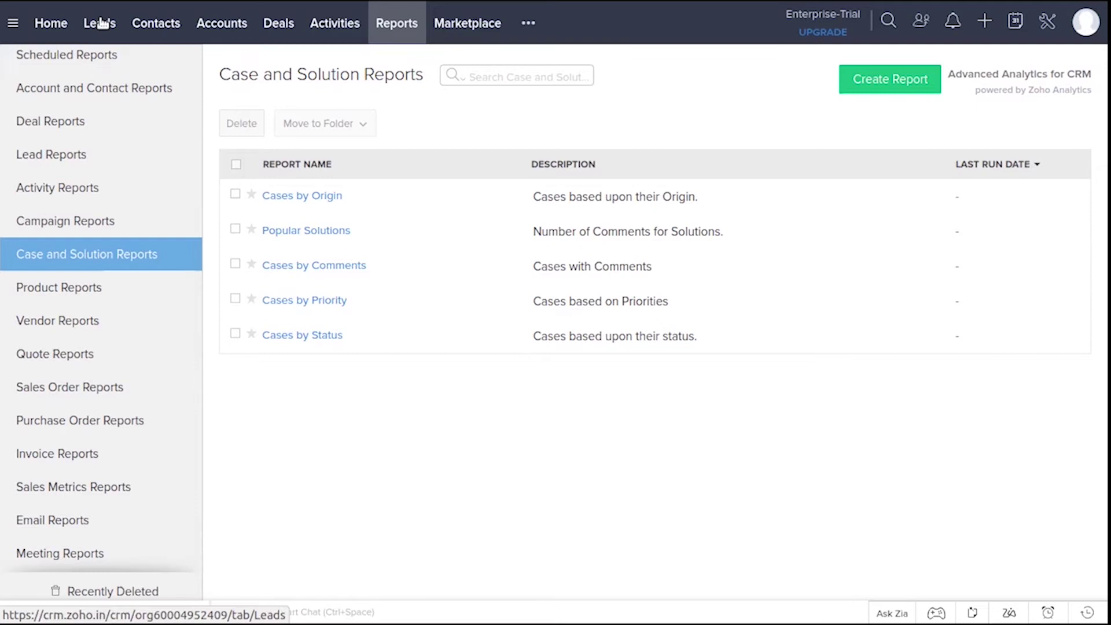
pyautogui.click(100, 23)
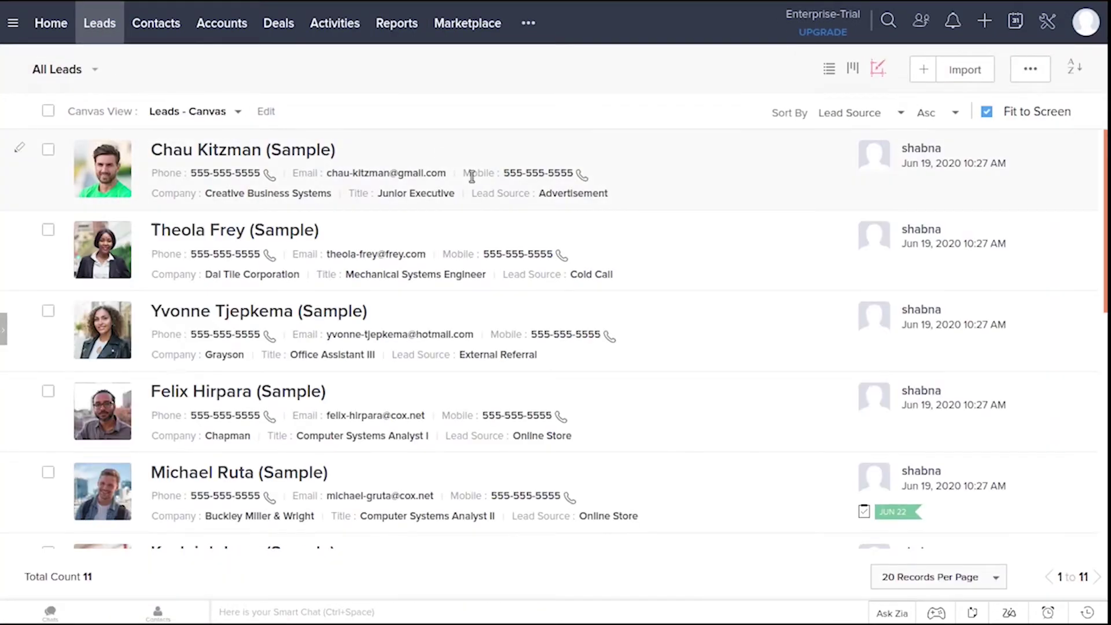
# Start a new Zoho lead with company Samsung and the contact's last name
pyautogui.click(925, 70)
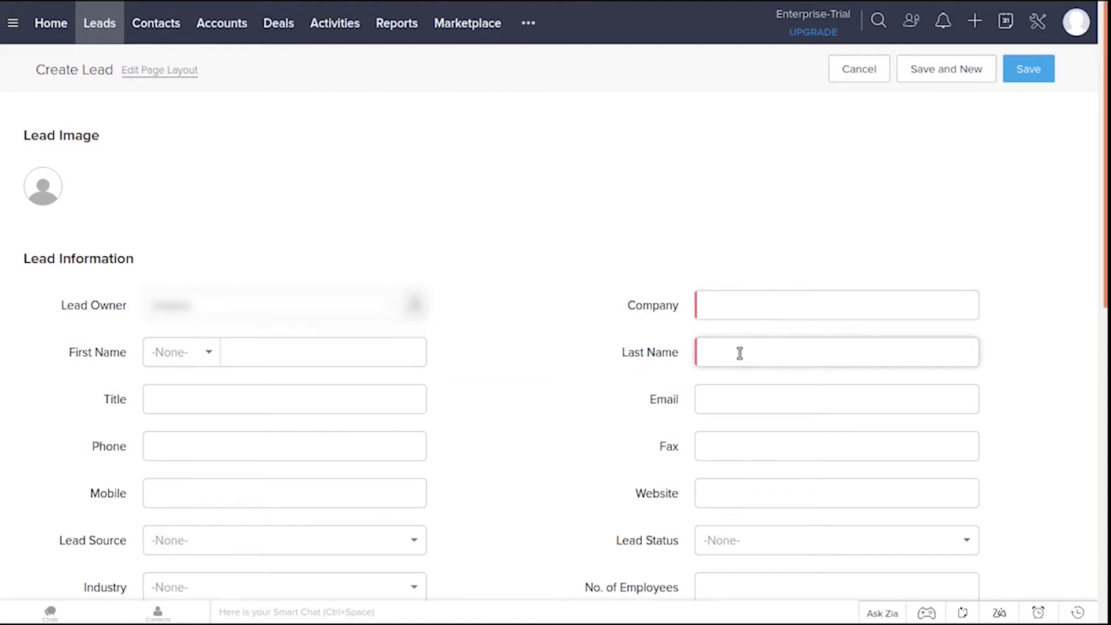
pyautogui.click(736, 308)
pyautogui.write('Samsung')
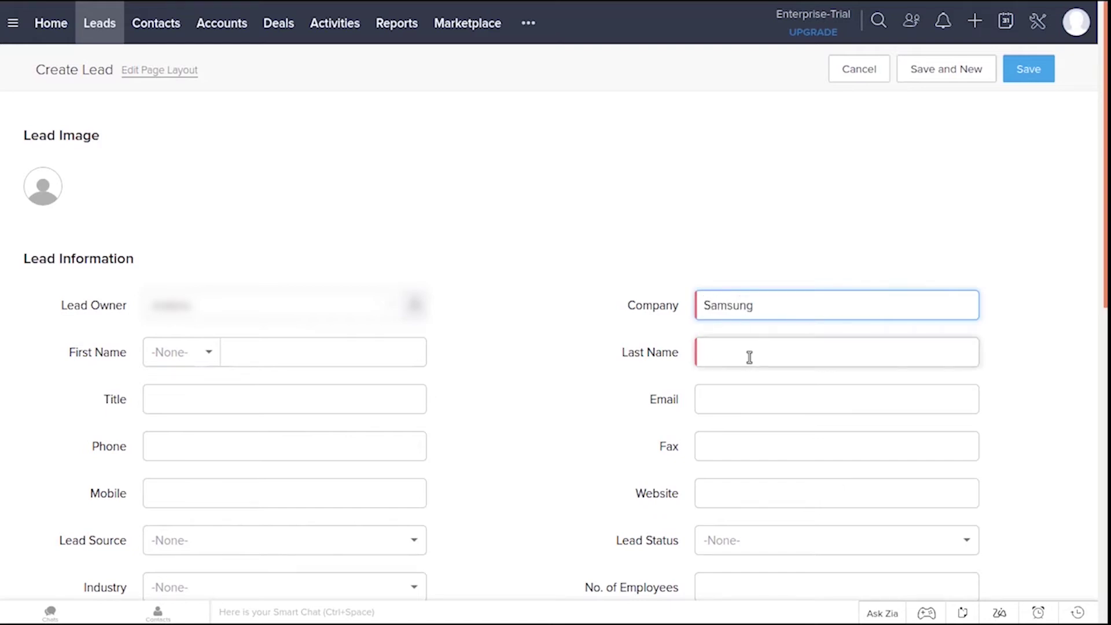
pyautogui.click(749, 357)
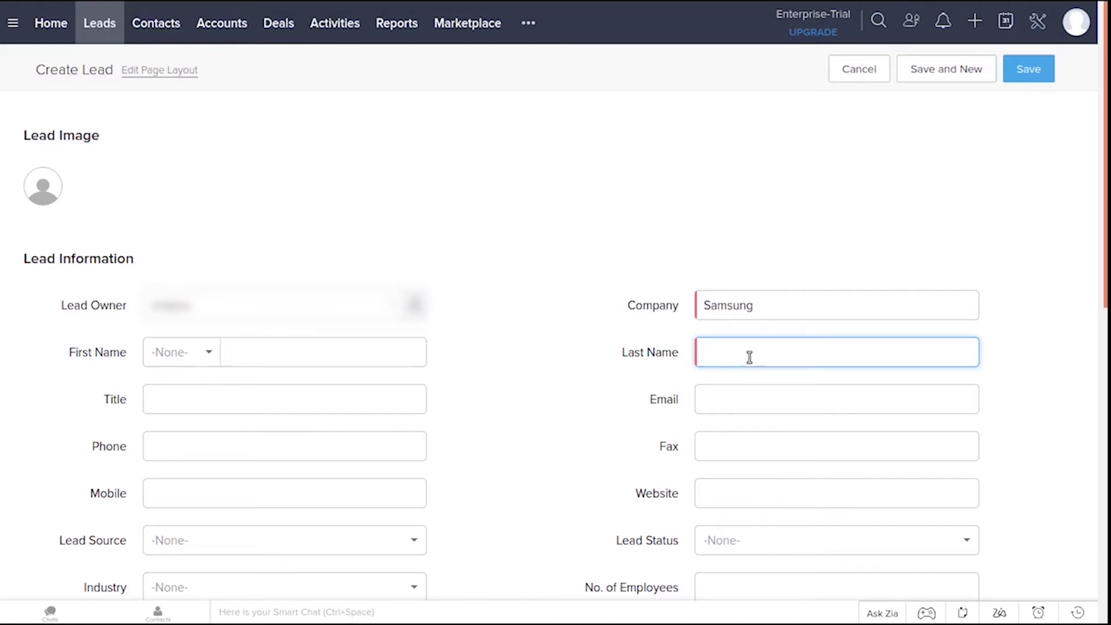
pyautogui.write('william')
# Enter the title 'need for 10 laptops' and the phone and mobile numbers, then save the lead
pyautogui.click(347, 399)
pyautogui.write('need for 10')
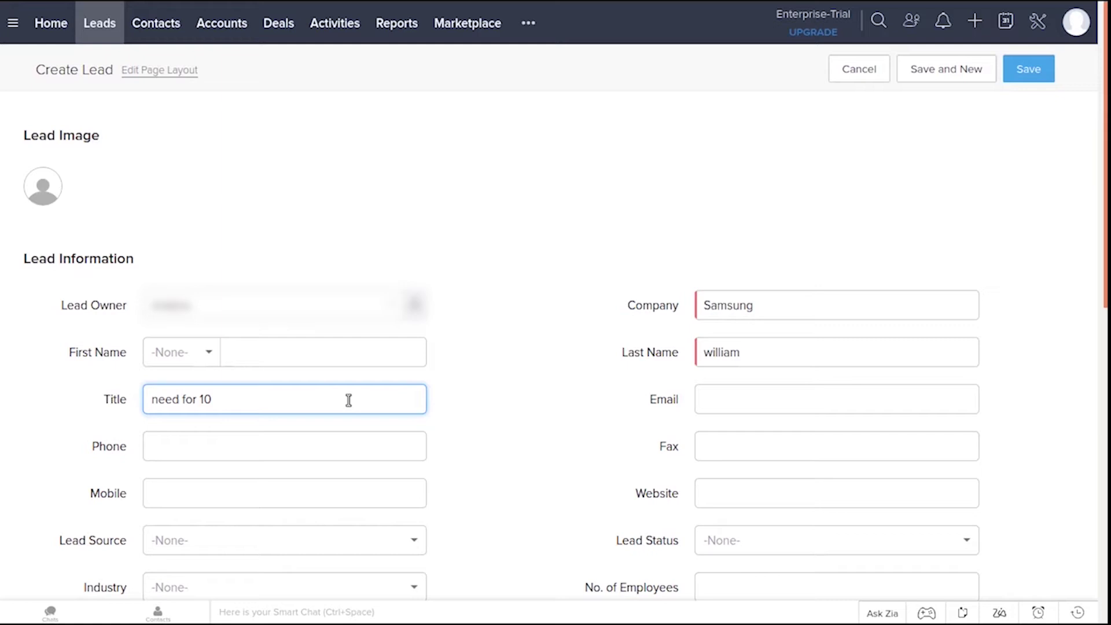
pyautogui.write(' lo')
pyautogui.press('BackSpace')
pyautogui.write('aptops')
pyautogui.click(292, 453)
pyautogui.write('64537832')
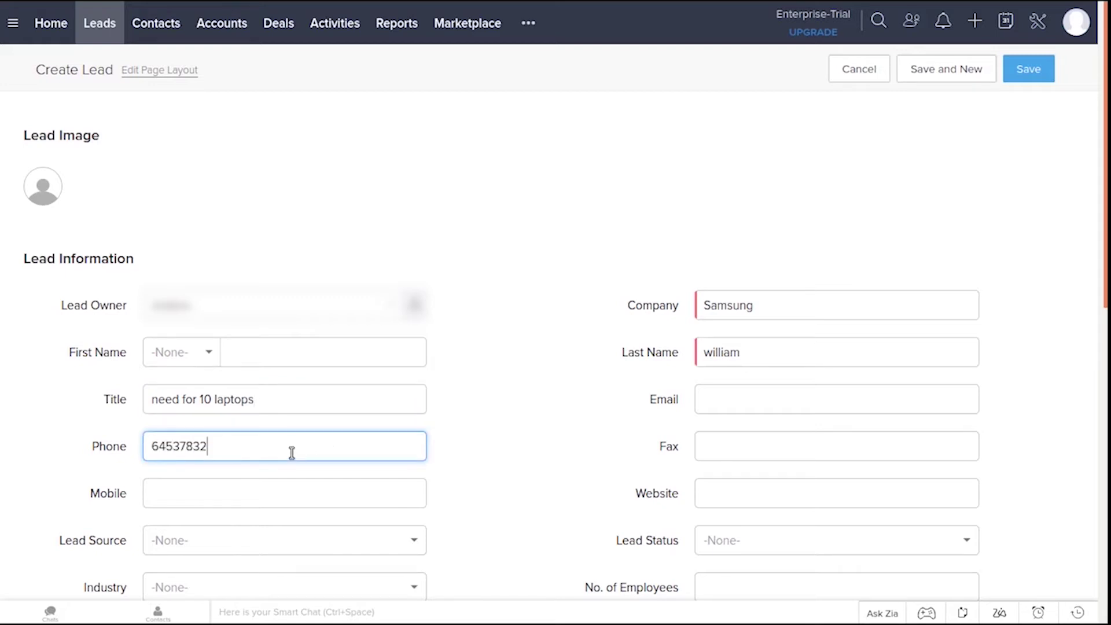
pyautogui.click(245, 495)
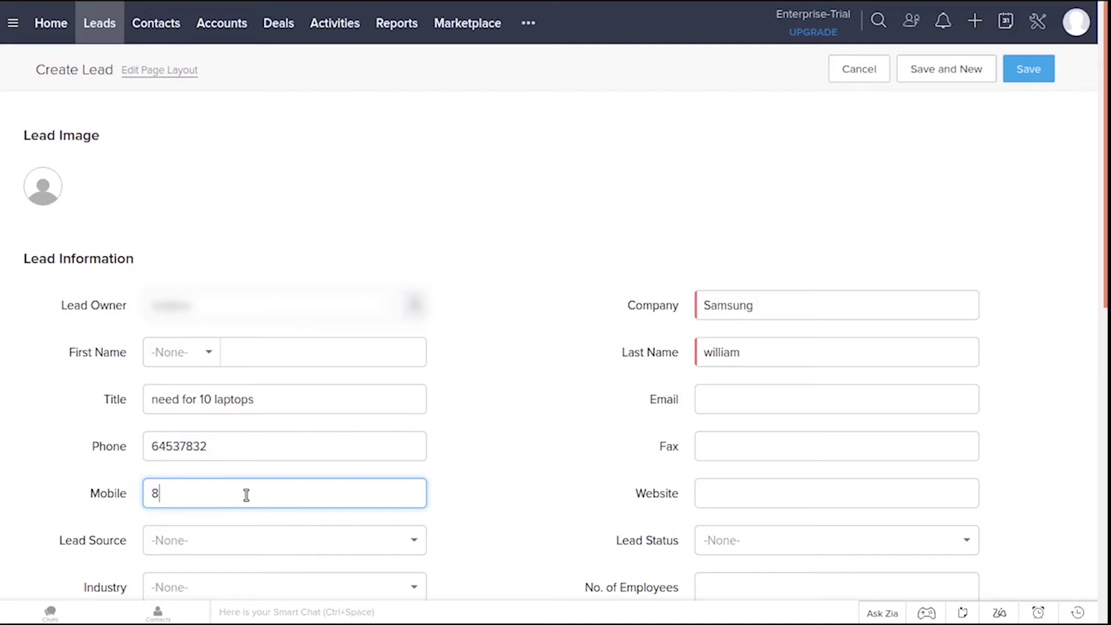
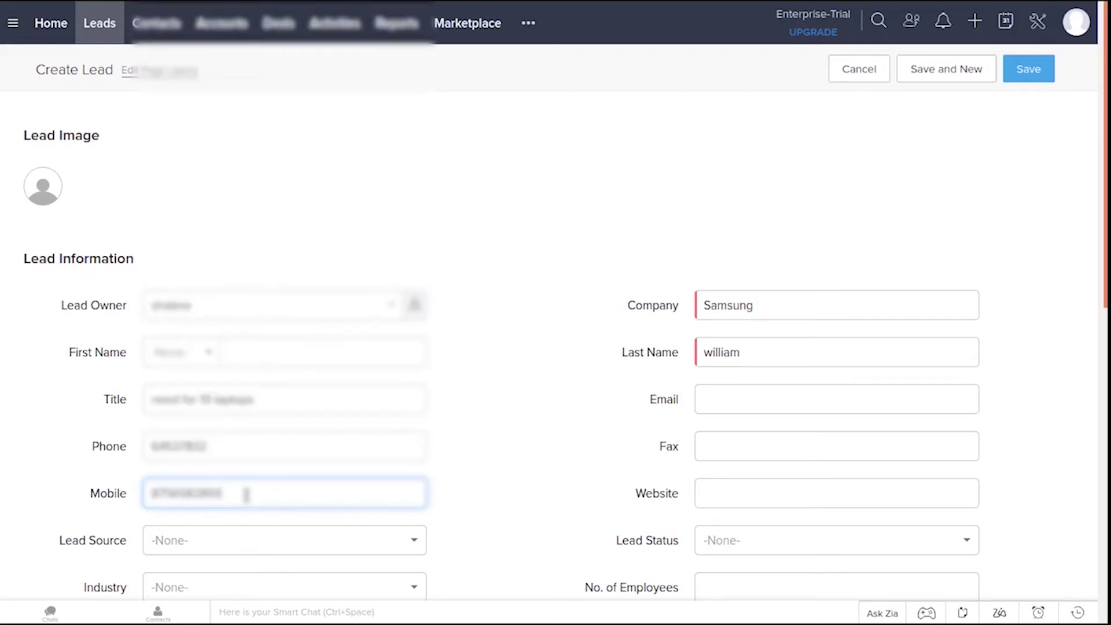
pyautogui.scroll(-1, 1024, 224)
pyautogui.moveTo(1106, 167); pyautogui.dragTo(1106, 266)
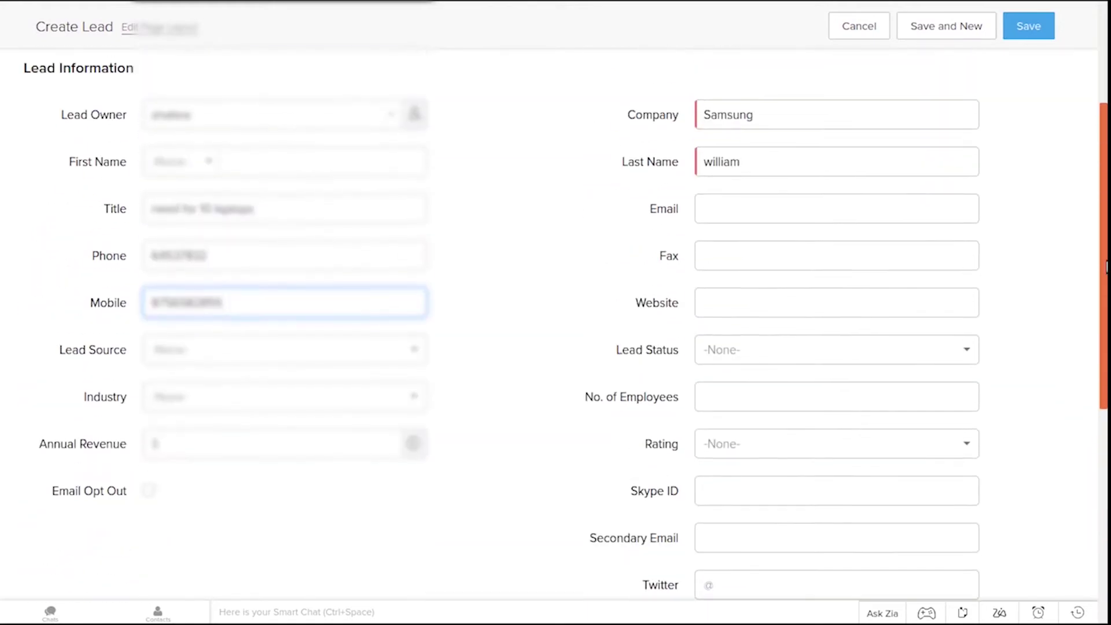
pyautogui.click(1025, 36)
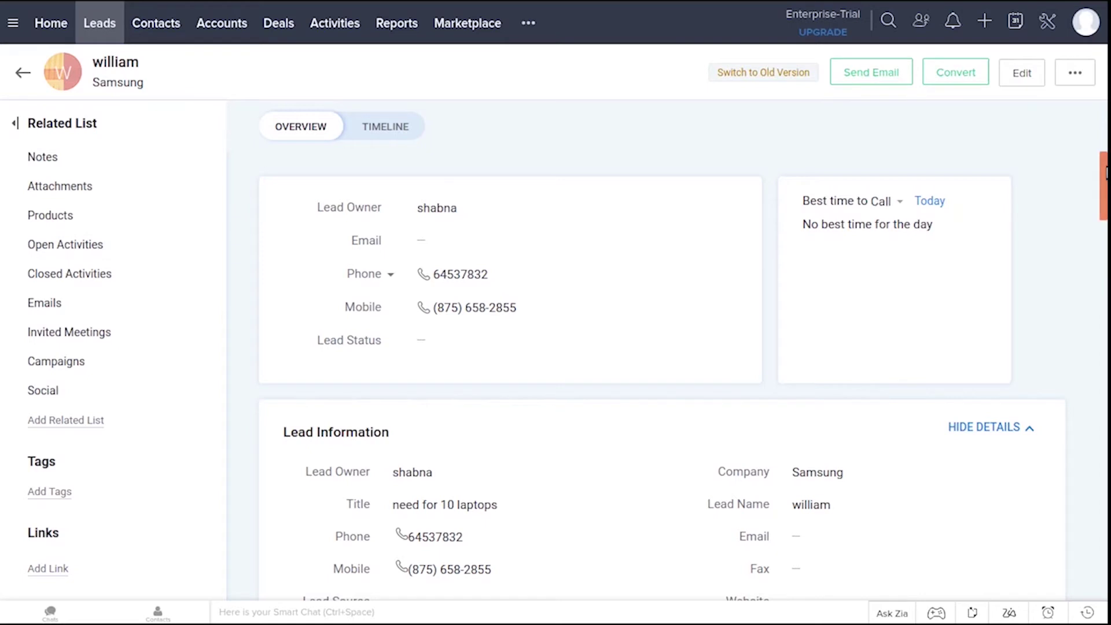
# Scroll down to the Samsung lead's Open Activities and start logging a new call
pyautogui.moveTo(1105, 171); pyautogui.dragTo(1105, 348)
pyautogui.moveTo(1106, 347); pyautogui.dragTo(1106, 379)
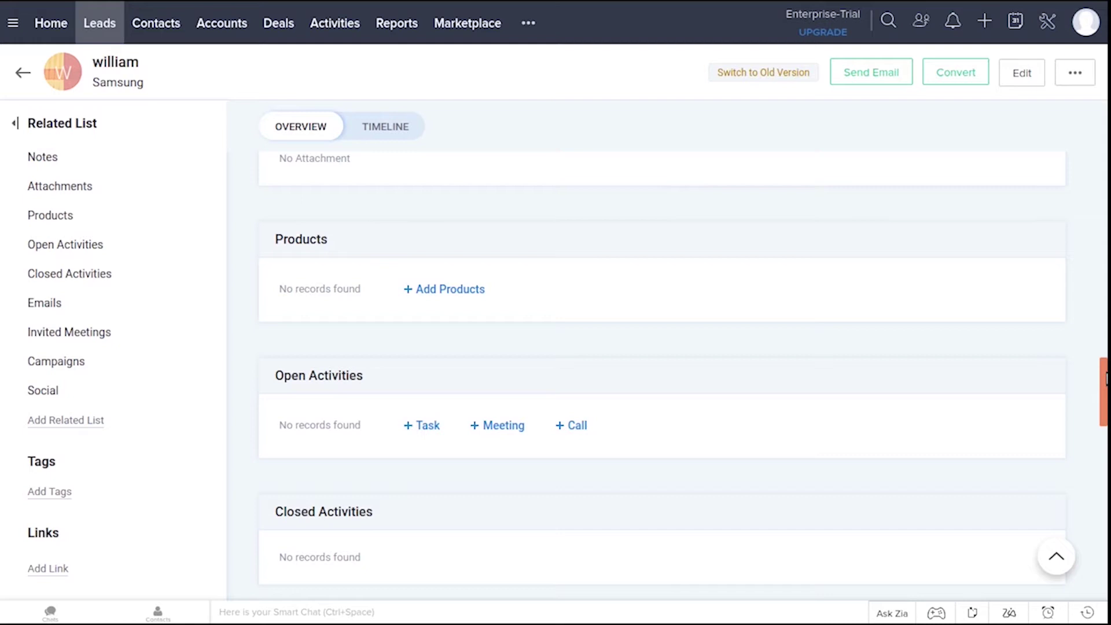
pyautogui.click(570, 426)
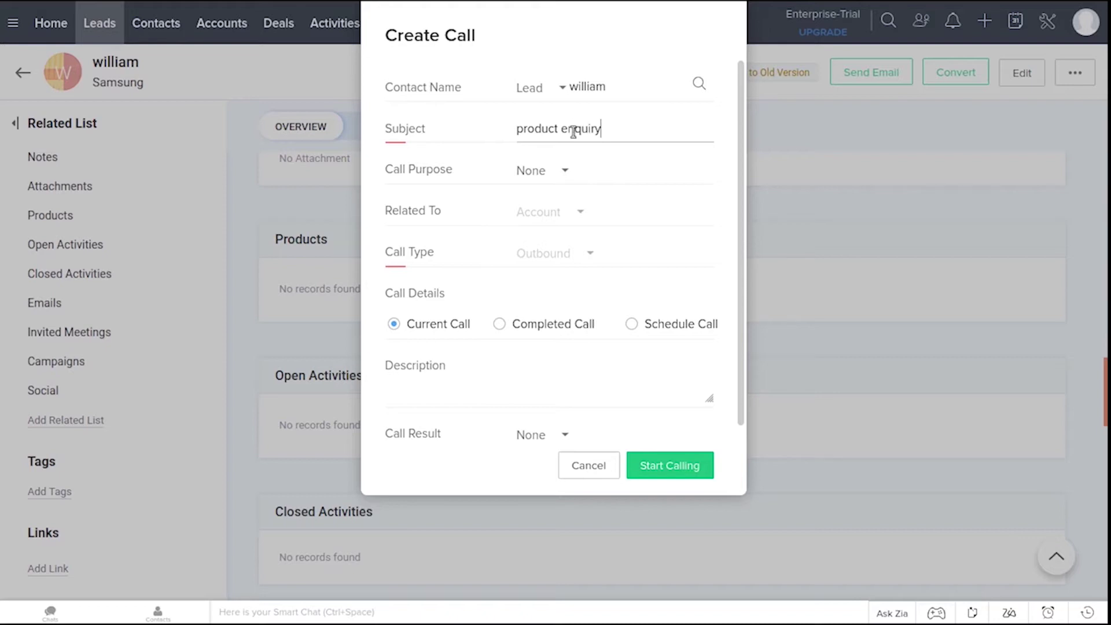
# Schedule the call with purpose Prospecting, starting at 01:30 PM, and save it
pyautogui.click(565, 172)
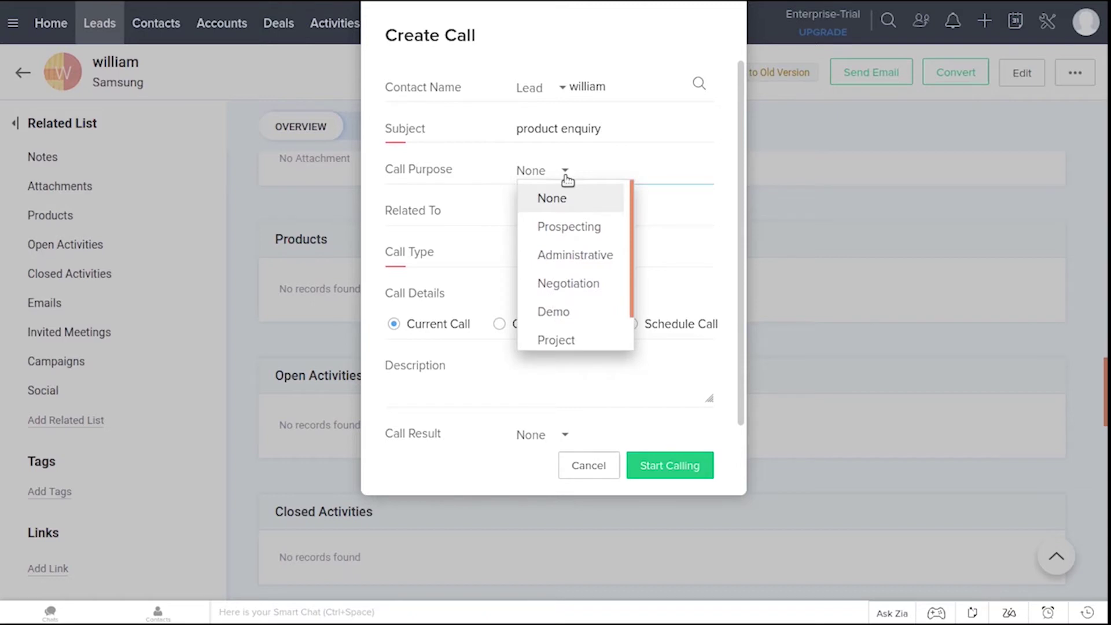
pyautogui.click(574, 232)
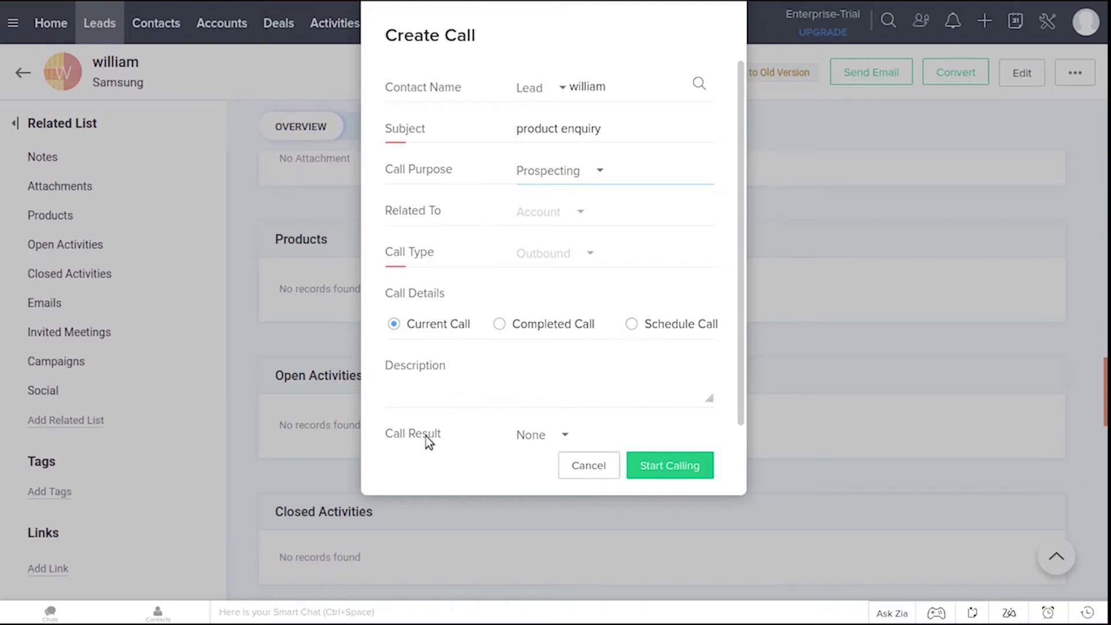
pyautogui.click(530, 402)
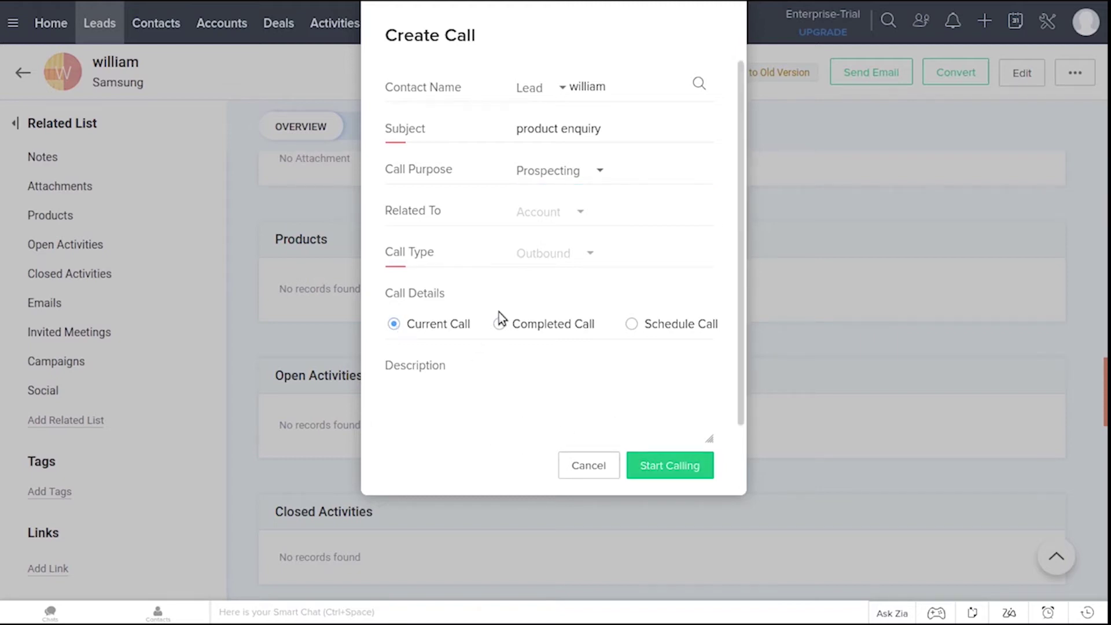
pyautogui.click(632, 325)
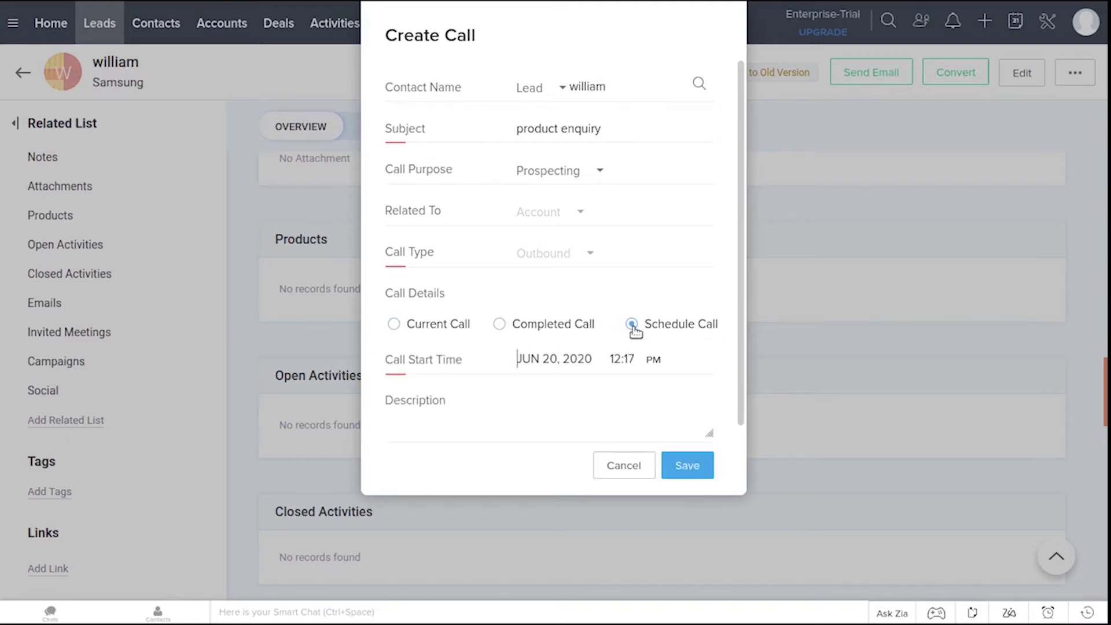
pyautogui.click(653, 359)
pyautogui.click(629, 445)
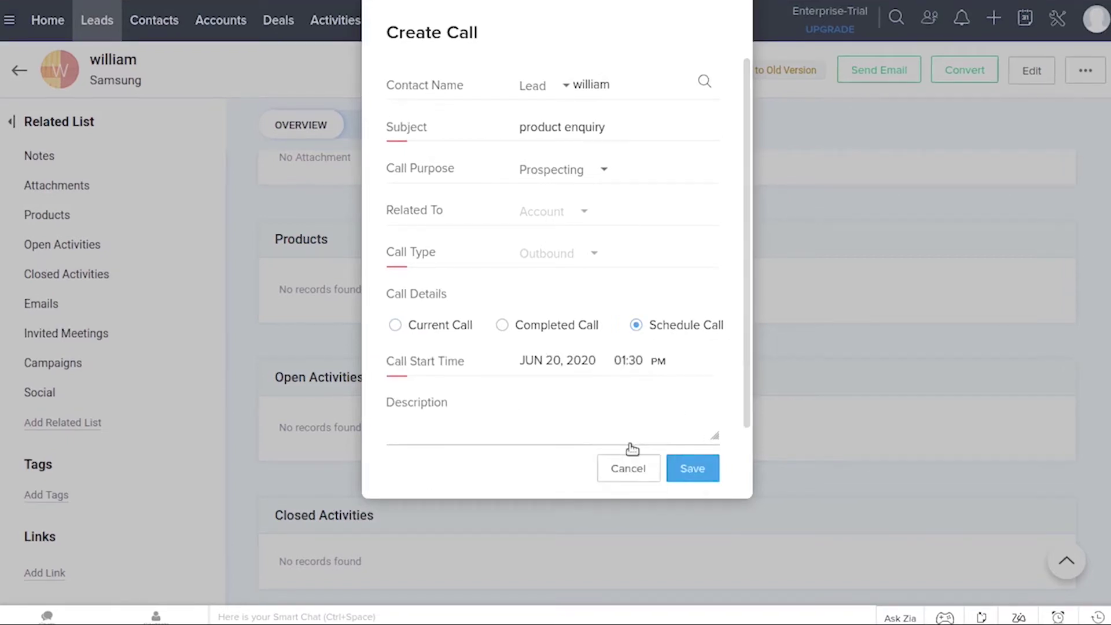
pyautogui.click(690, 475)
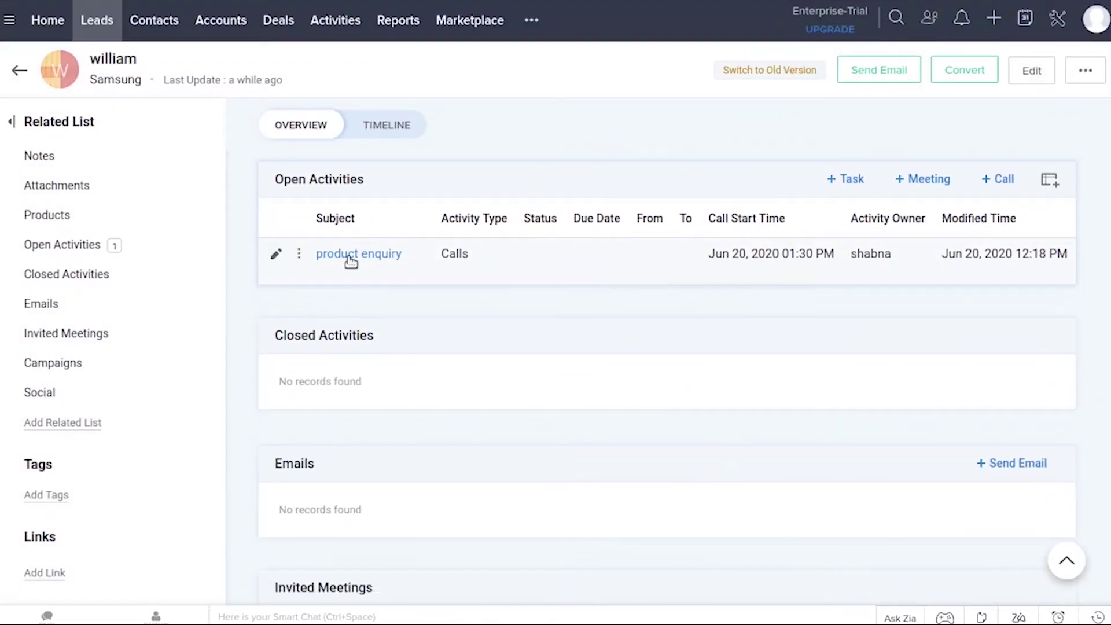
pyautogui.moveTo(399, 255)
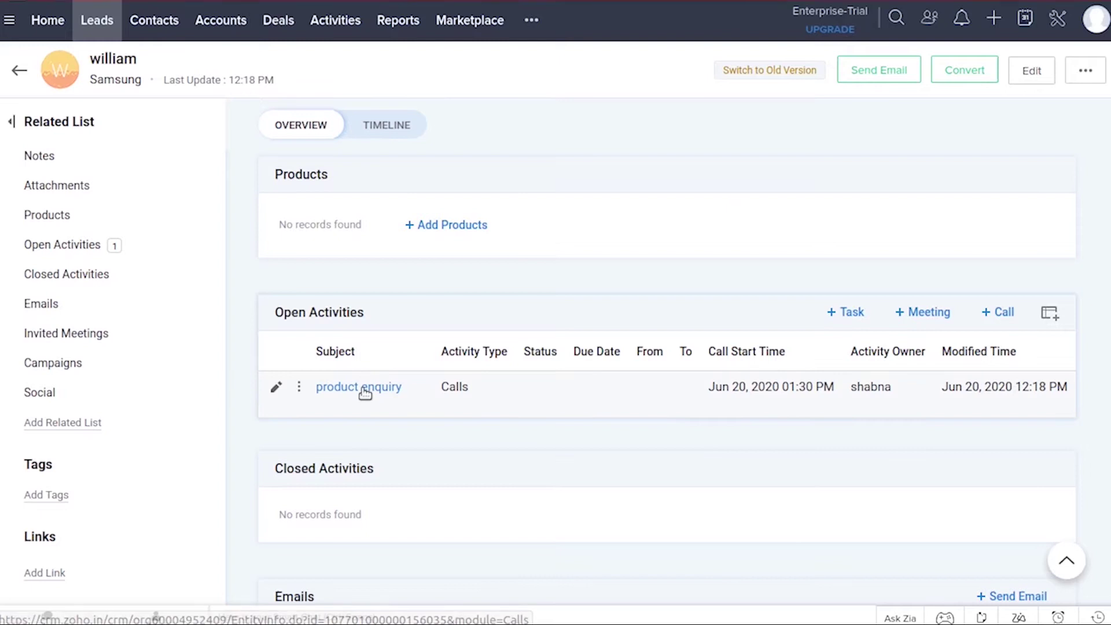
# Mark the product enquiry call as completed, save it, and return to the Samsung lead
pyautogui.click(365, 388)
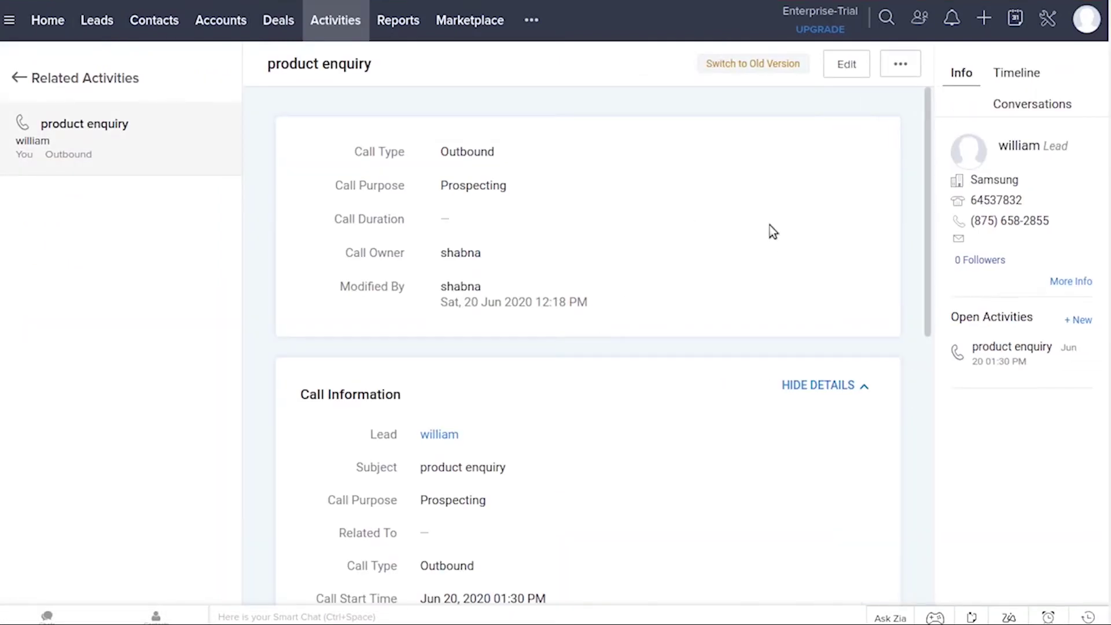
pyautogui.click(859, 67)
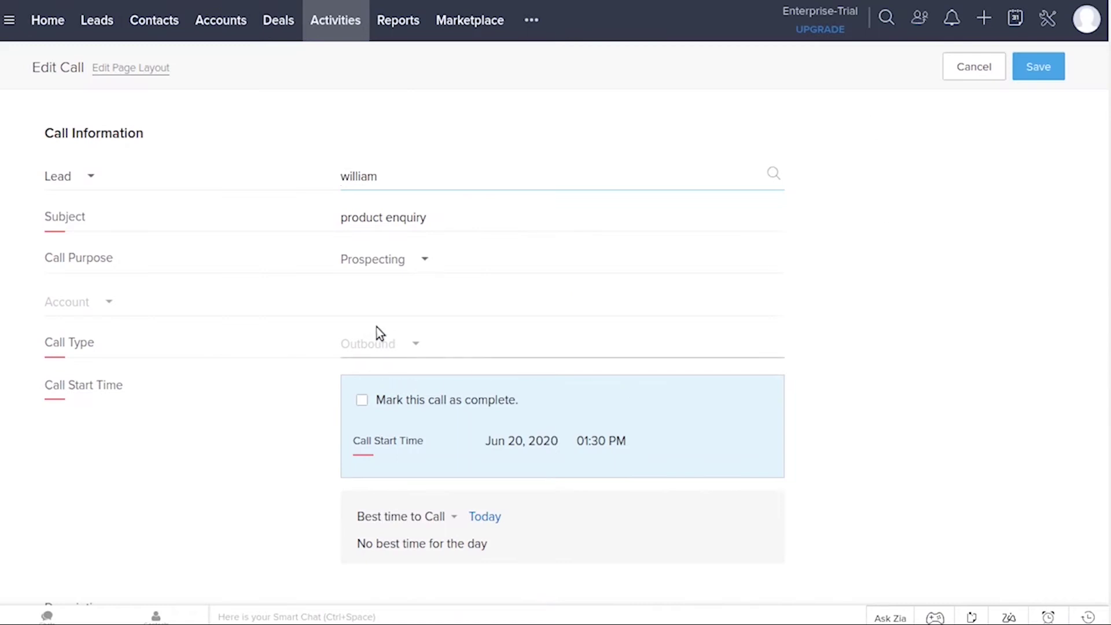
pyautogui.click(363, 401)
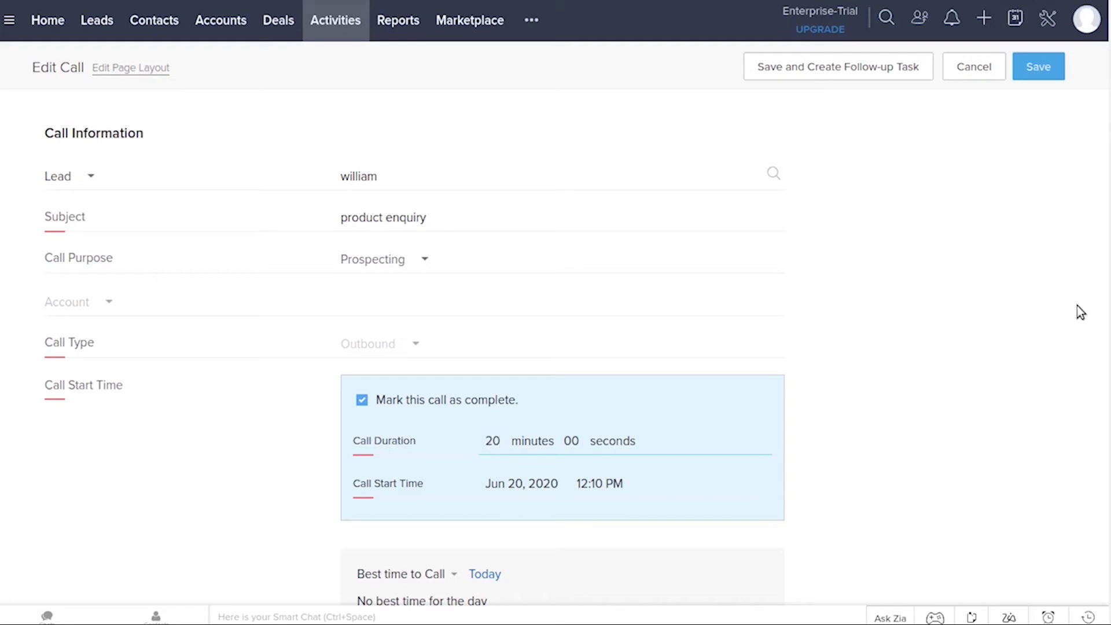
pyautogui.click(1038, 67)
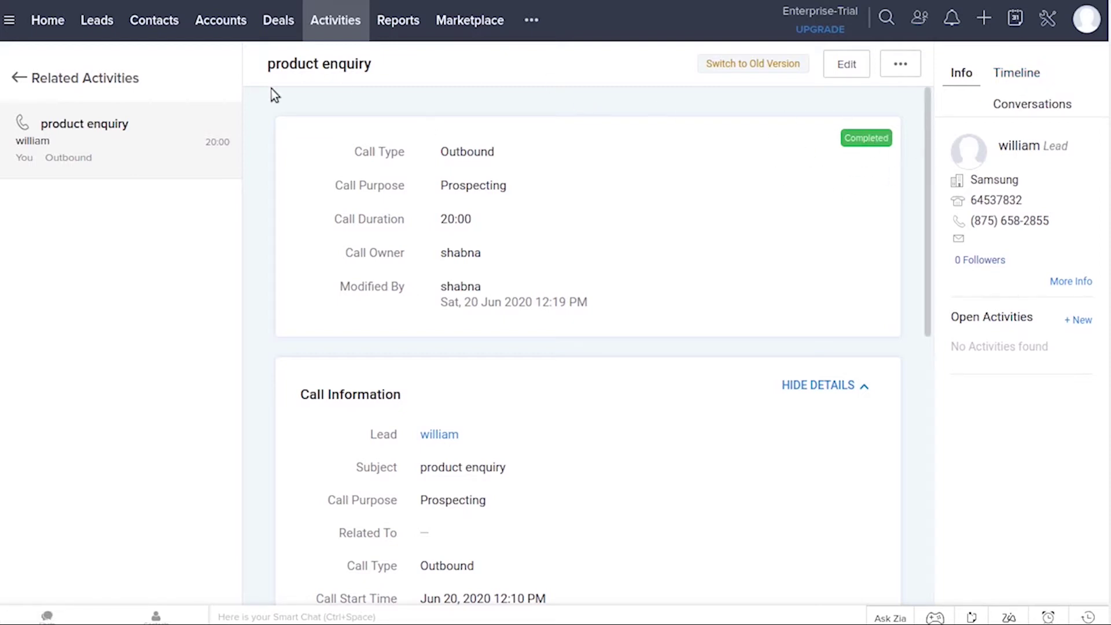
pyautogui.click(19, 76)
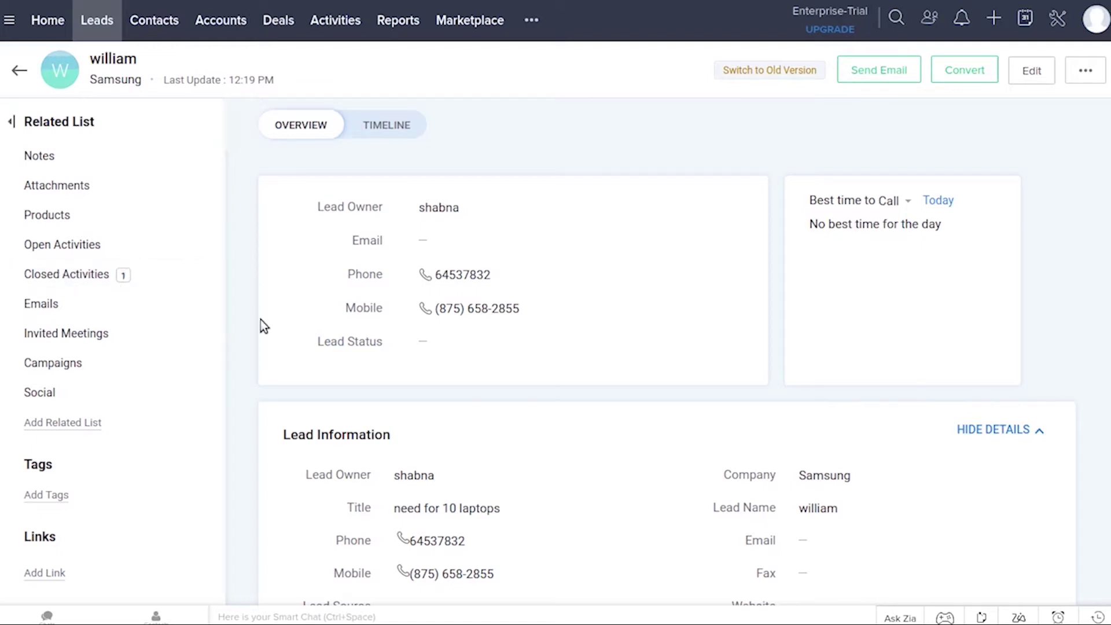
pyautogui.scroll(-20, 665, 376)
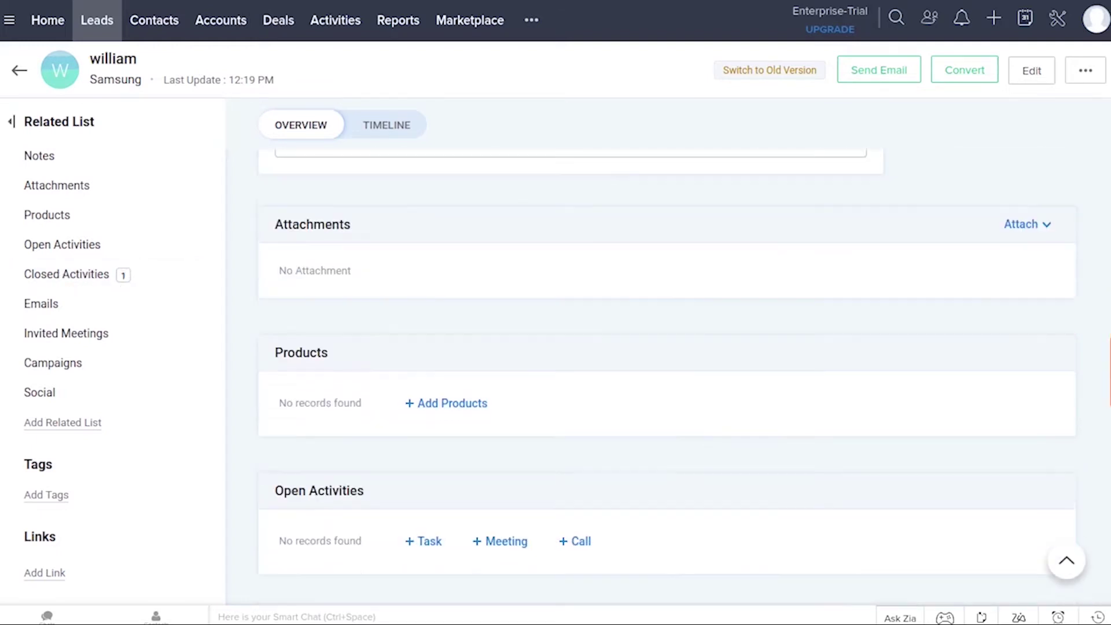
pyautogui.scroll(-1, 823, 417)
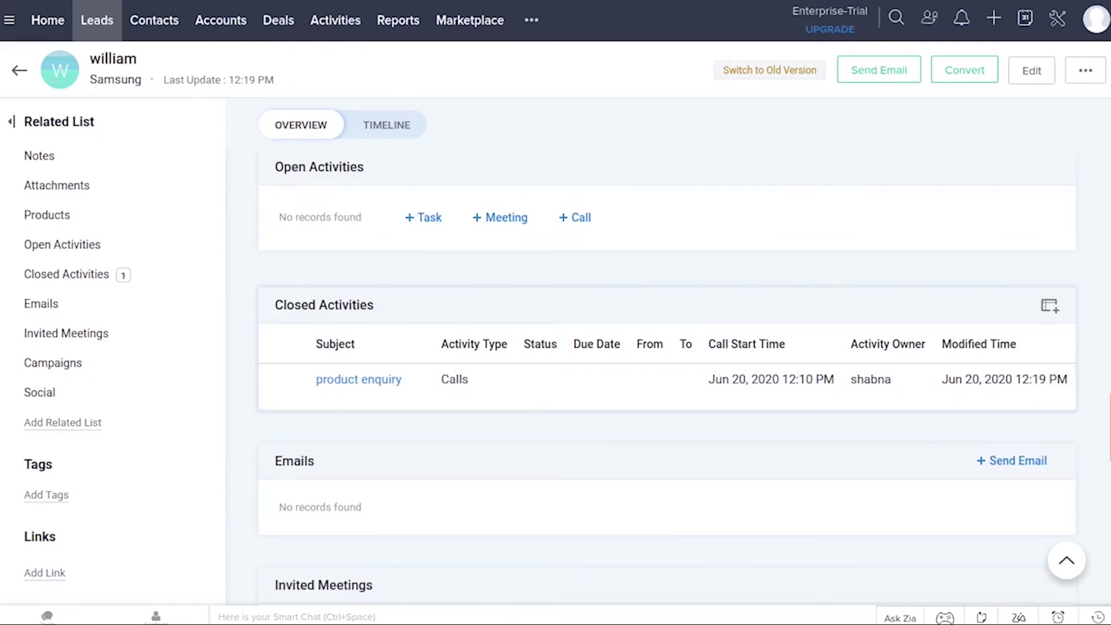
pyautogui.scroll(-1, 1108, 421)
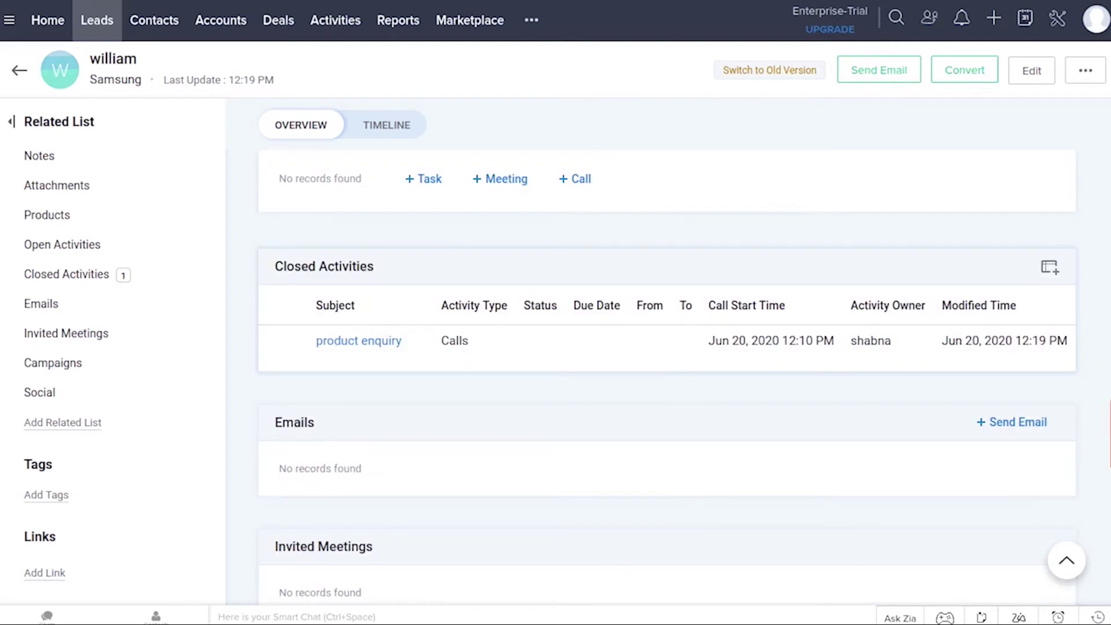
pyautogui.scroll(-5, 665, 376)
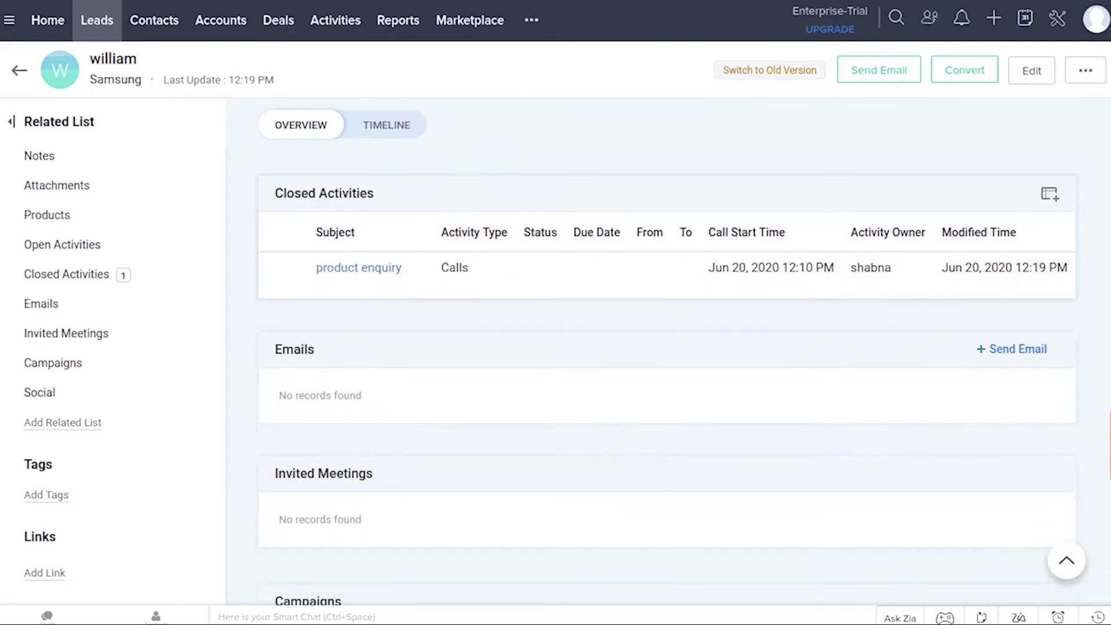
pyautogui.scroll(-4, 665, 376)
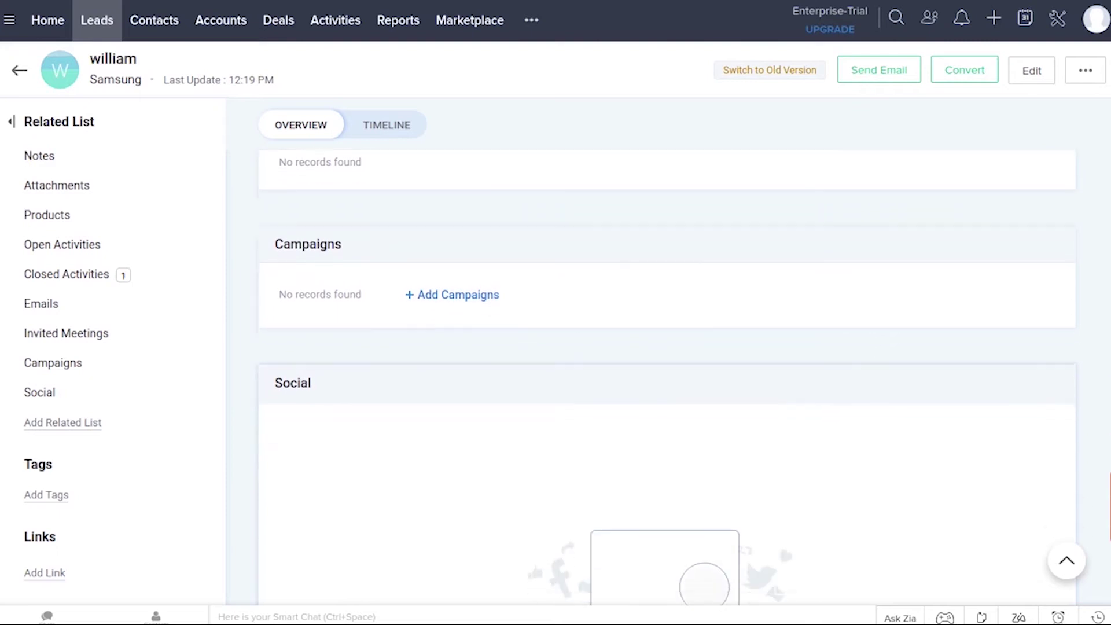
pyautogui.scroll(5, 665, 376)
pyautogui.scroll(15, 666, 376)
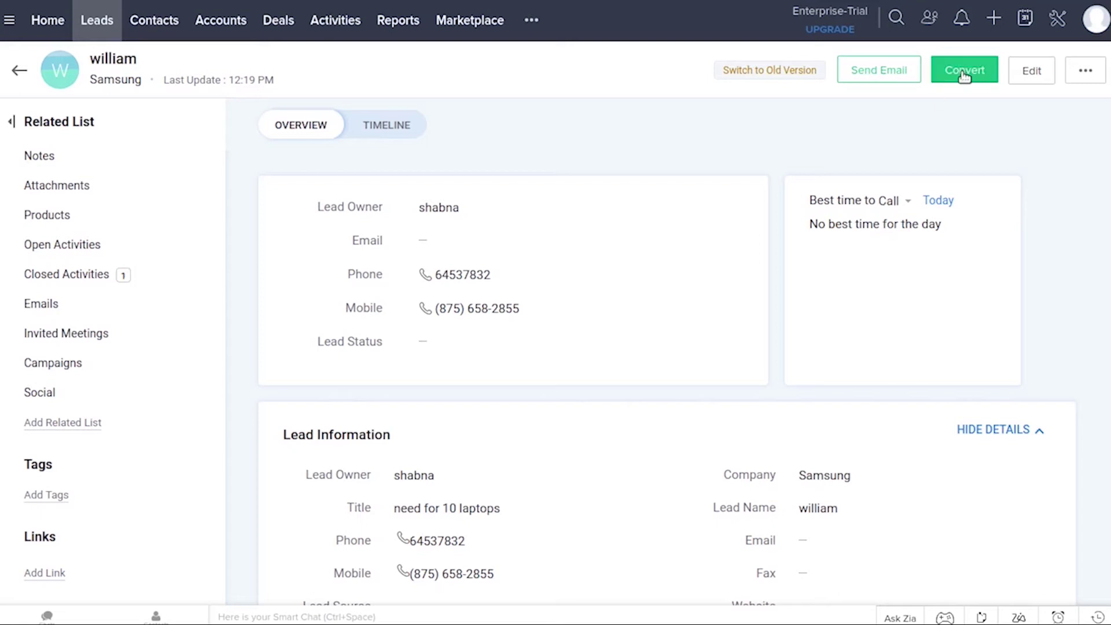
# Convert the Samsung lead, creating a deal worth 12343 that closes June 26, 2020
pyautogui.click(963, 72)
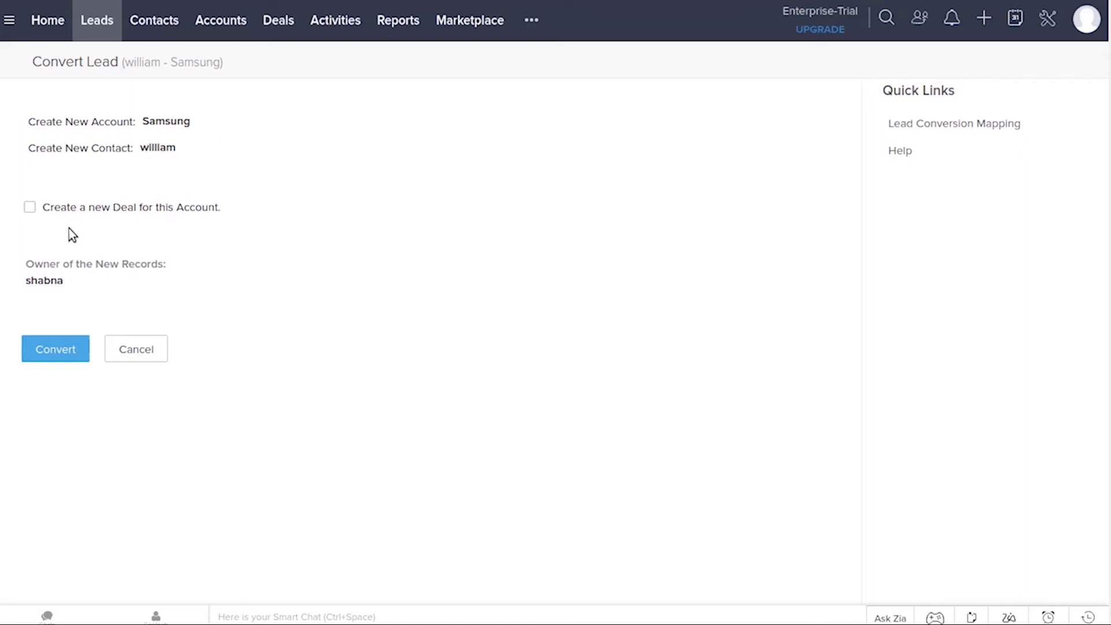
pyautogui.click(31, 209)
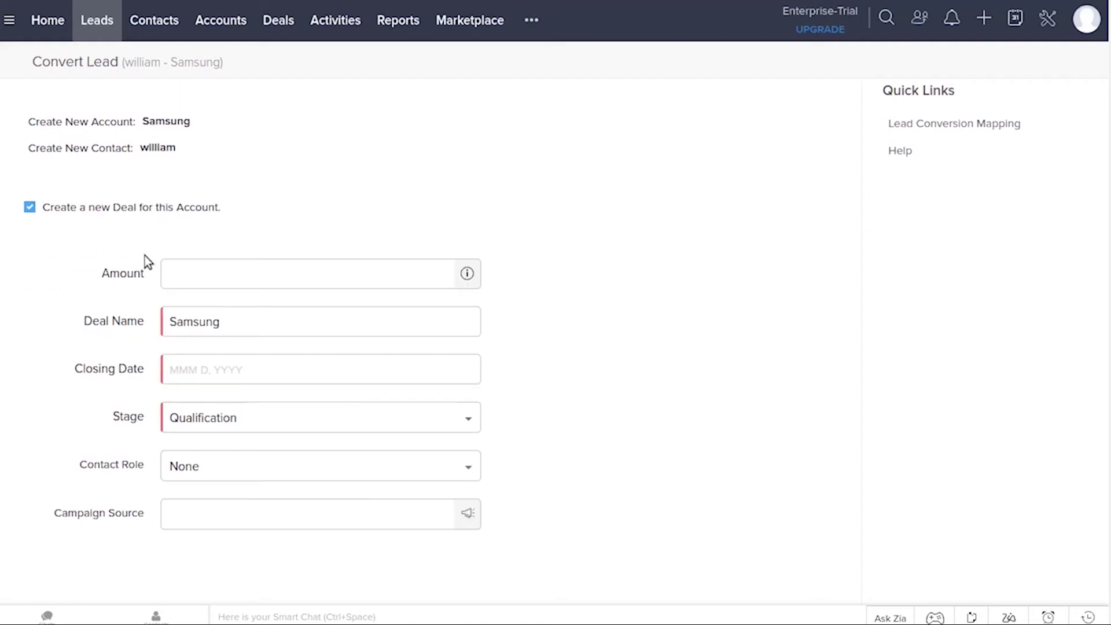
pyautogui.click(204, 276)
pyautogui.write('123')
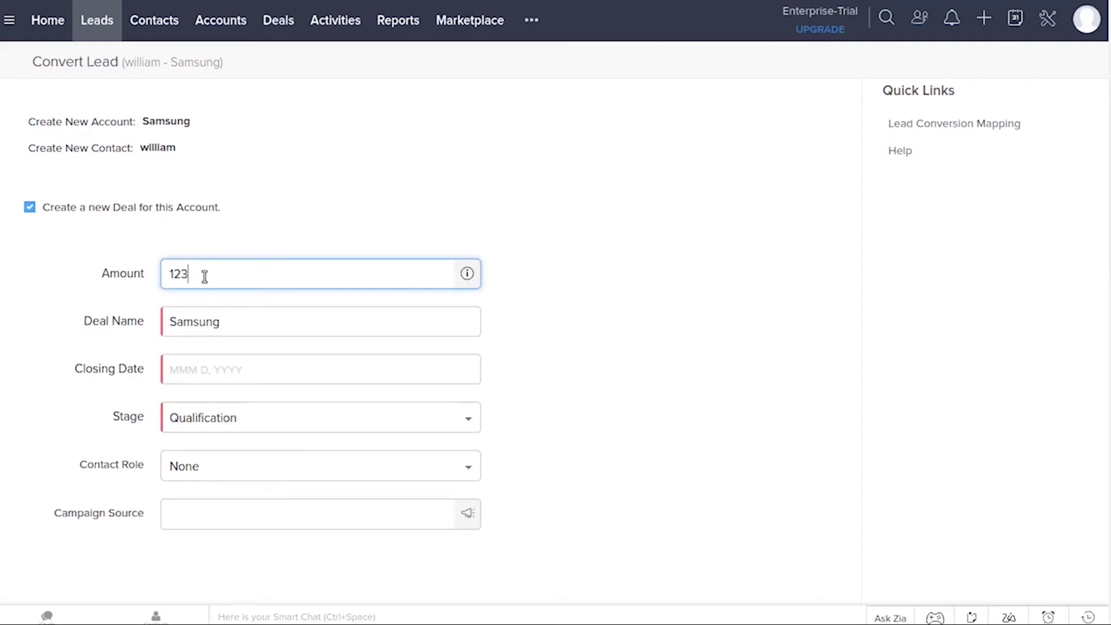
pyautogui.click(231, 371)
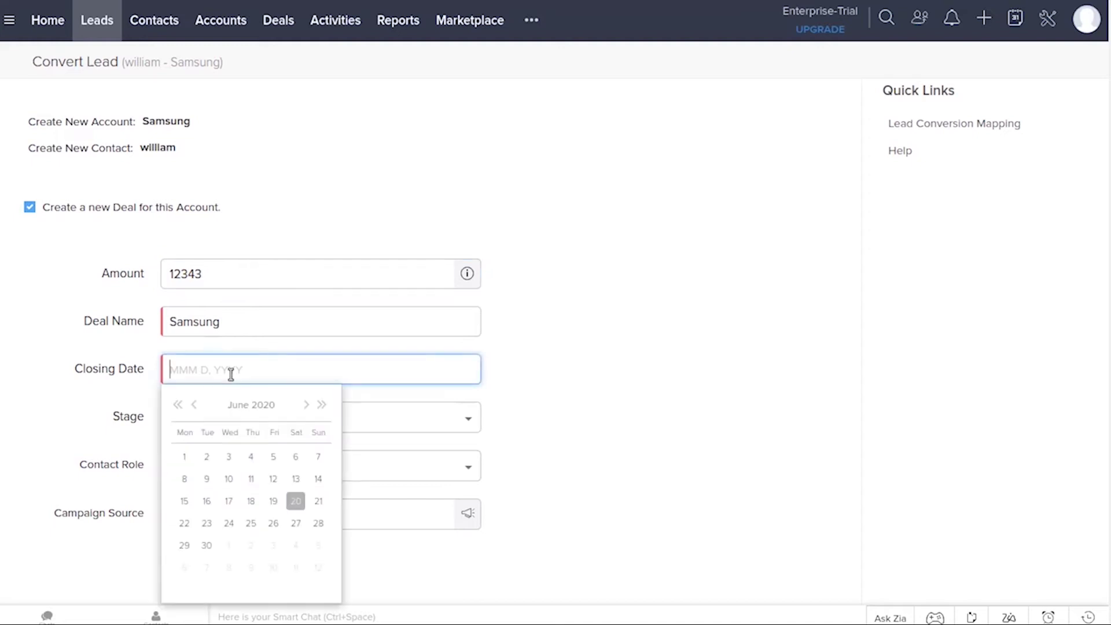
pyautogui.click(274, 523)
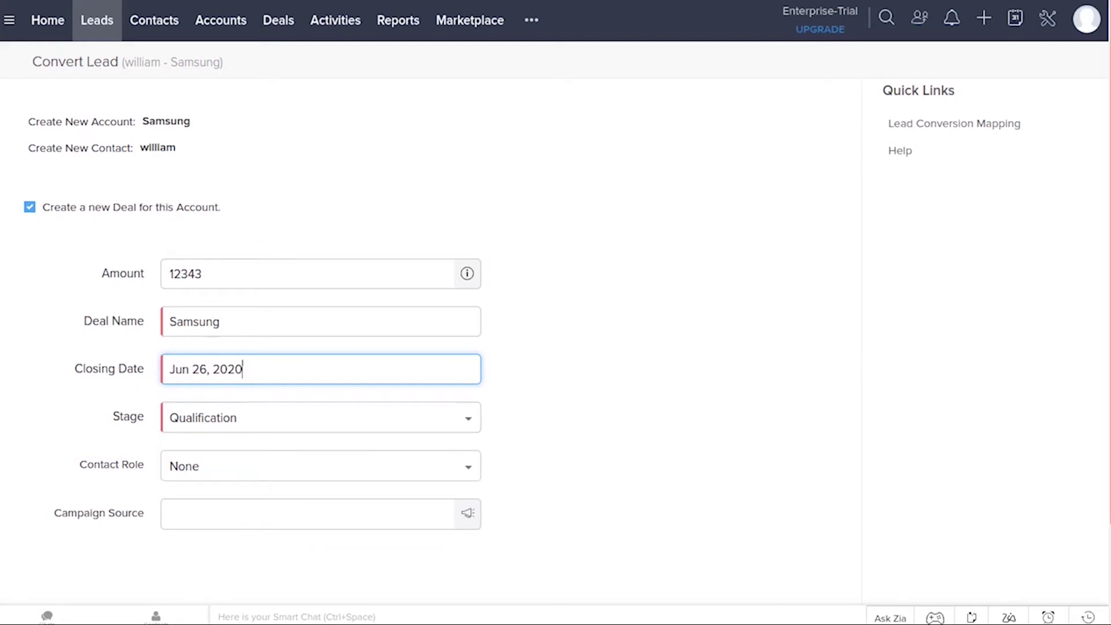
pyautogui.scroll(-3, 359, 521)
pyautogui.click(62, 595)
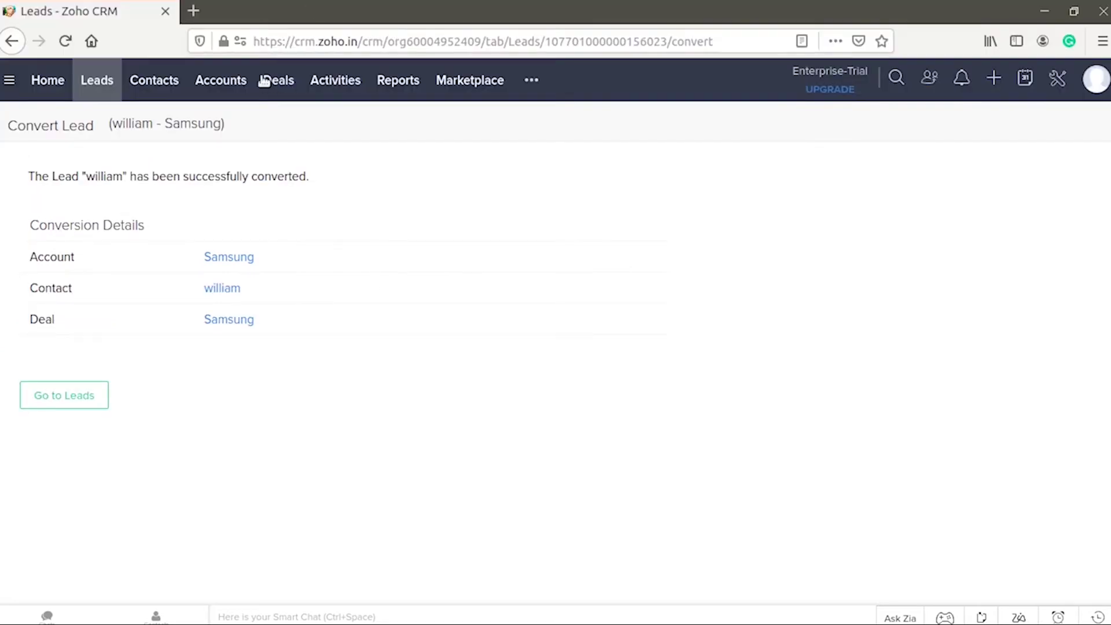
pyautogui.click(268, 22)
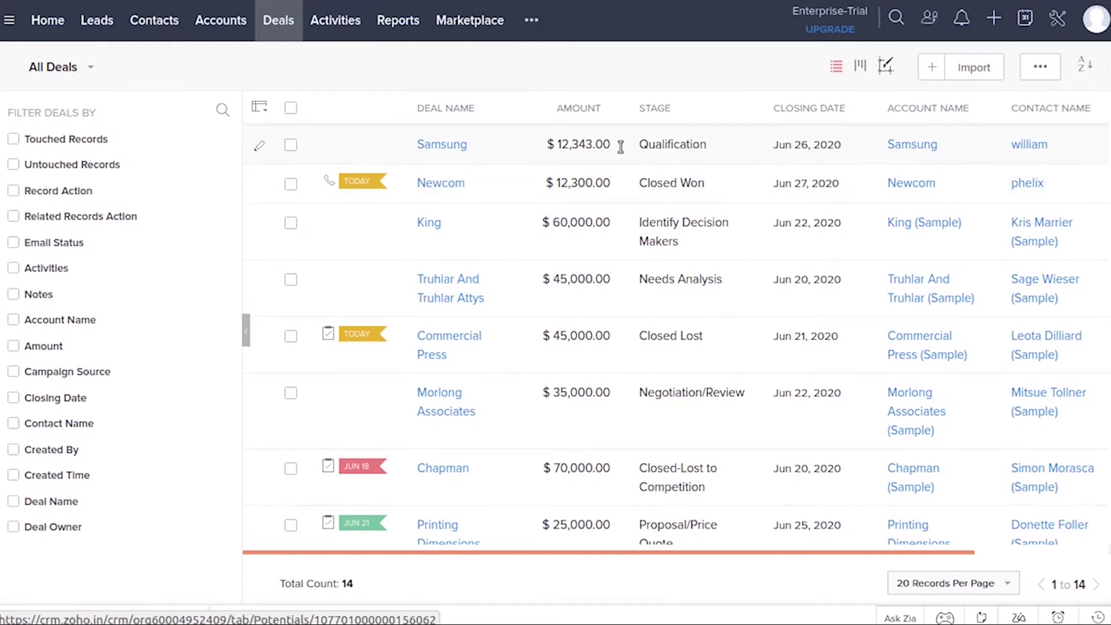
# Open the Samsung deal and move it to the Needs Analysis stage
pyautogui.click(430, 145)
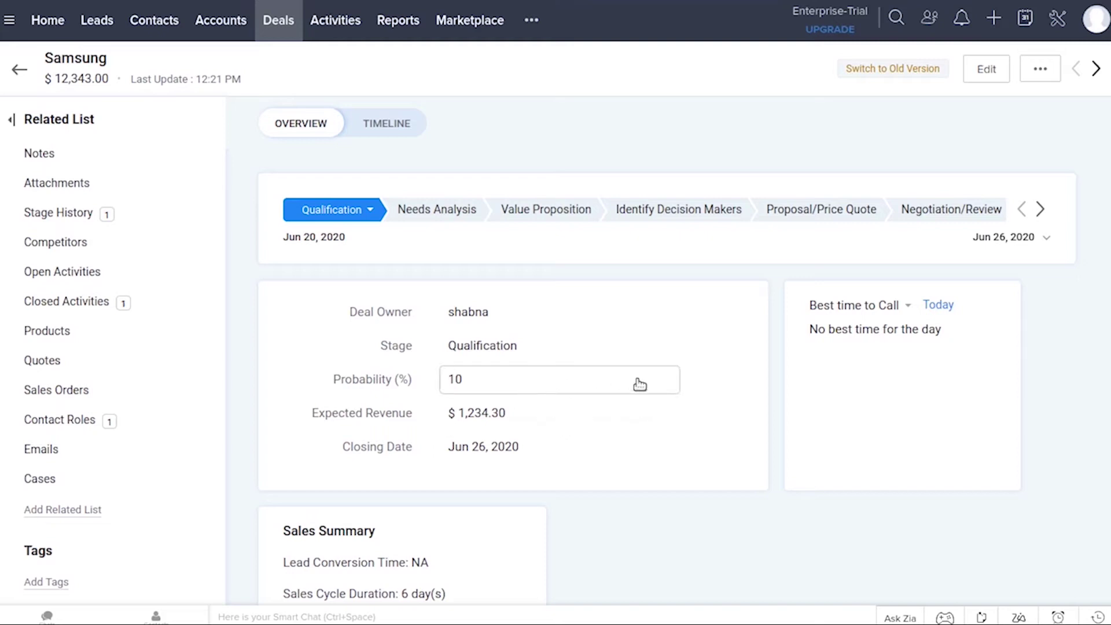
pyautogui.click(435, 209)
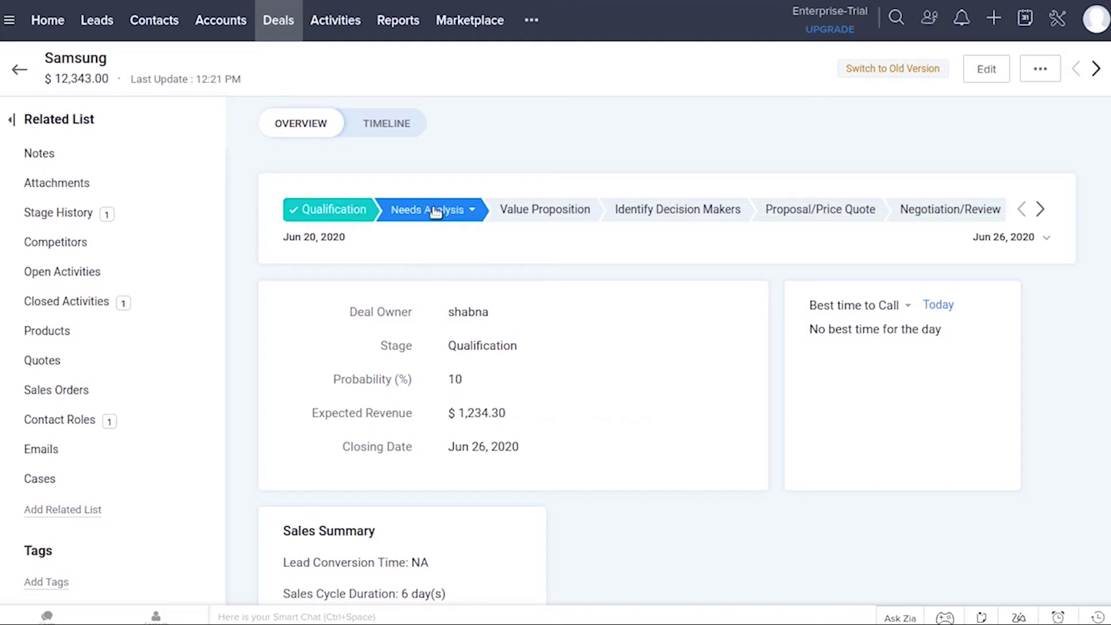
# Advance the deal through Value Proposition, Proposal/Price Quote and Negotiation/Review to Closed Won
pyautogui.click(565, 217)
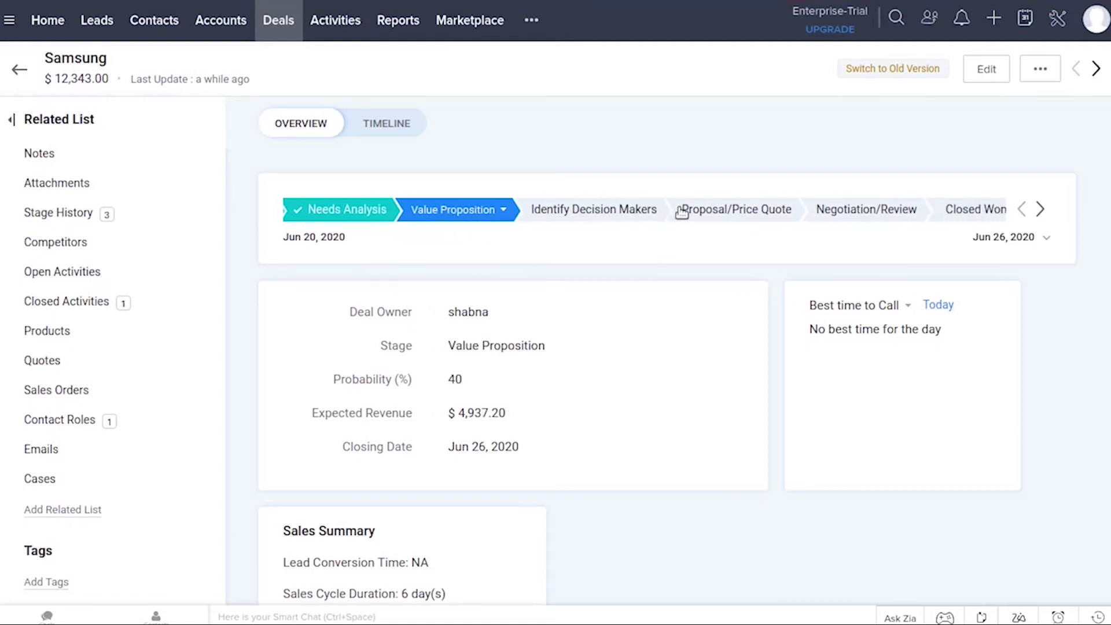
pyautogui.click(682, 212)
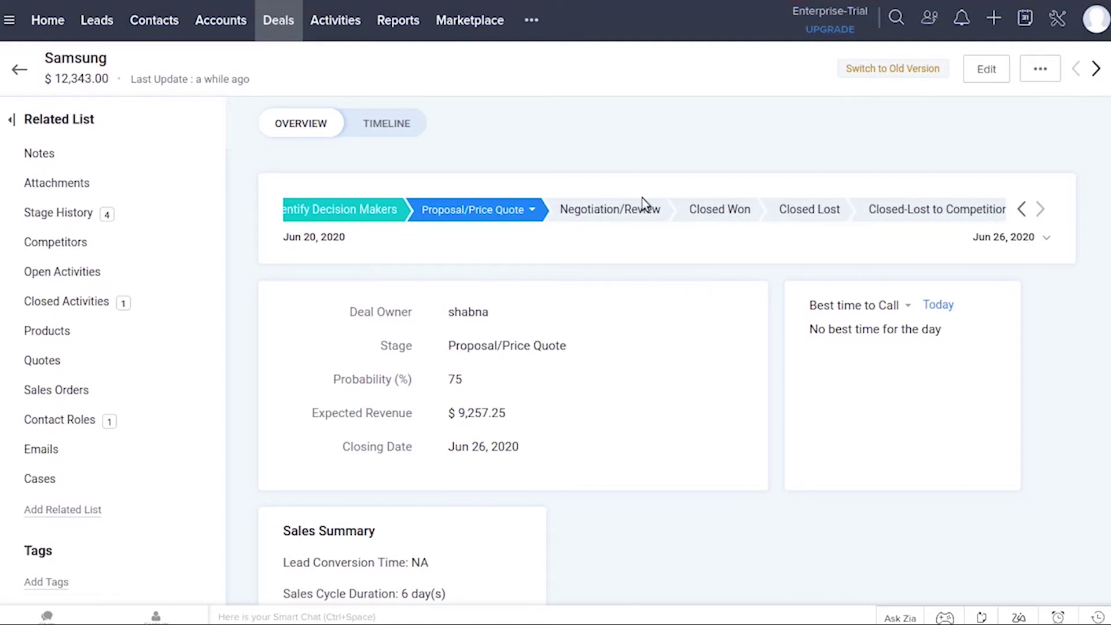
pyautogui.click(628, 214)
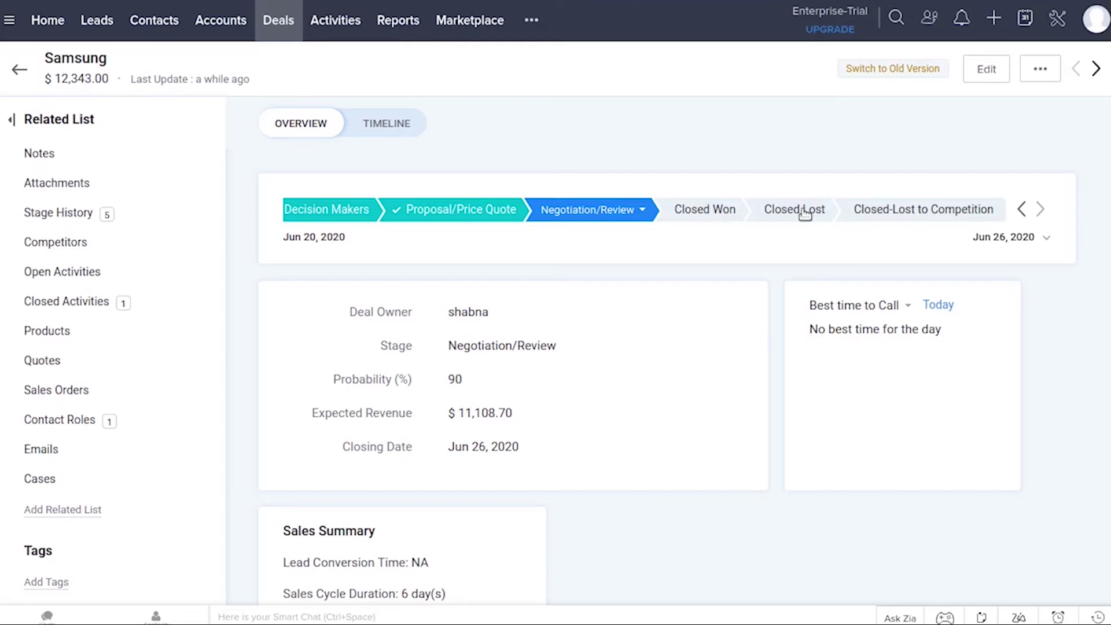
pyautogui.click(711, 211)
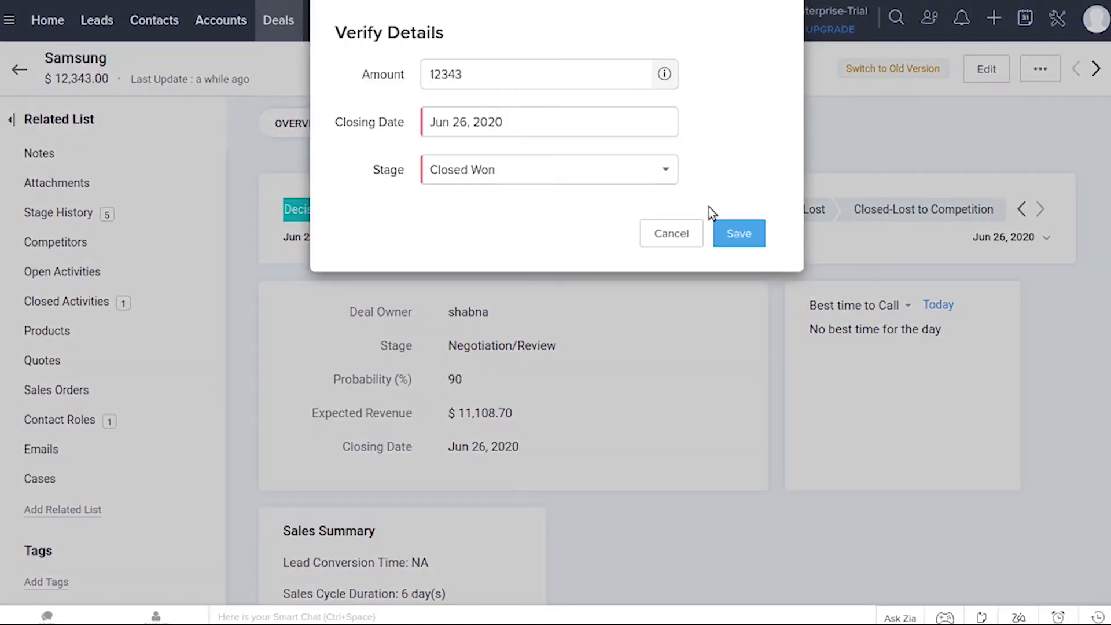
pyautogui.click(746, 246)
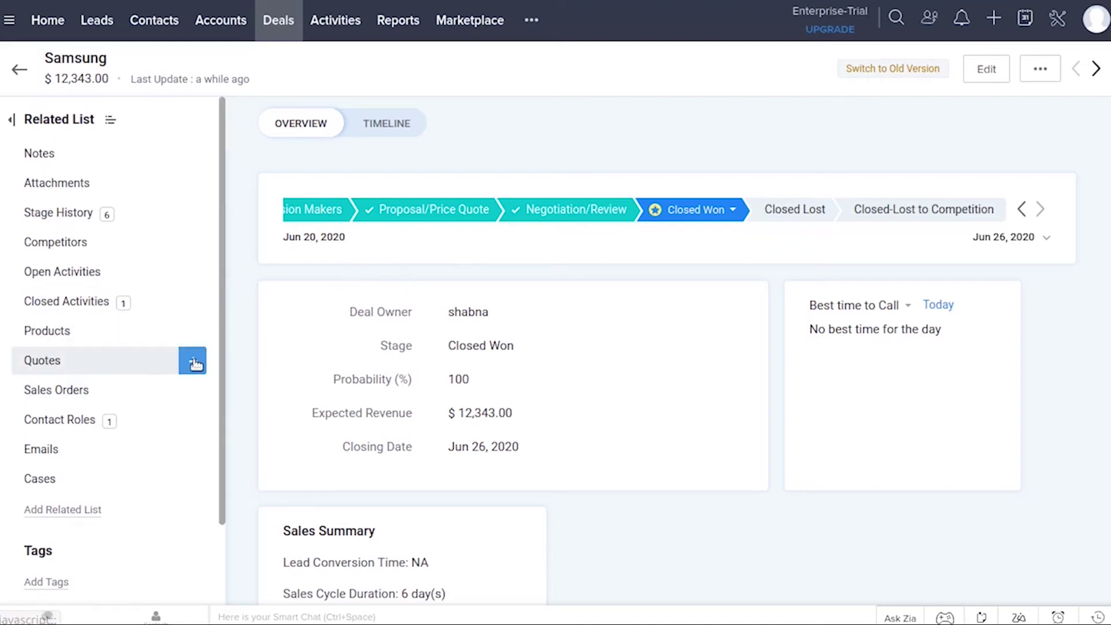
# Start a new quote for the deal with the subject 'quote for 10 laptop'
pyautogui.click(195, 364)
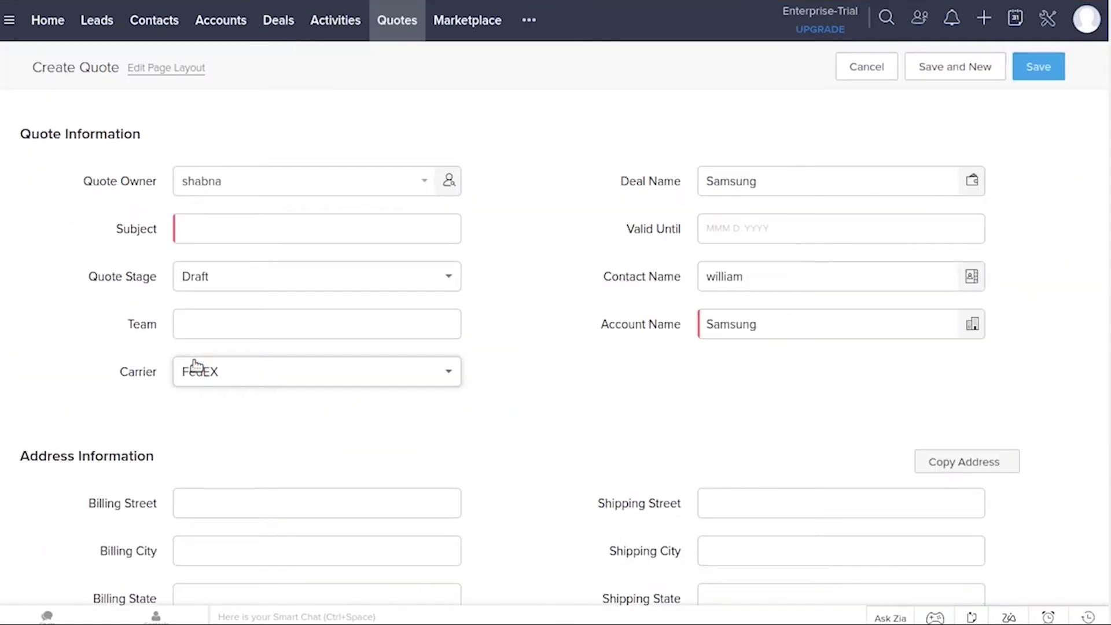
pyautogui.click(227, 228)
pyautogui.write('quote')
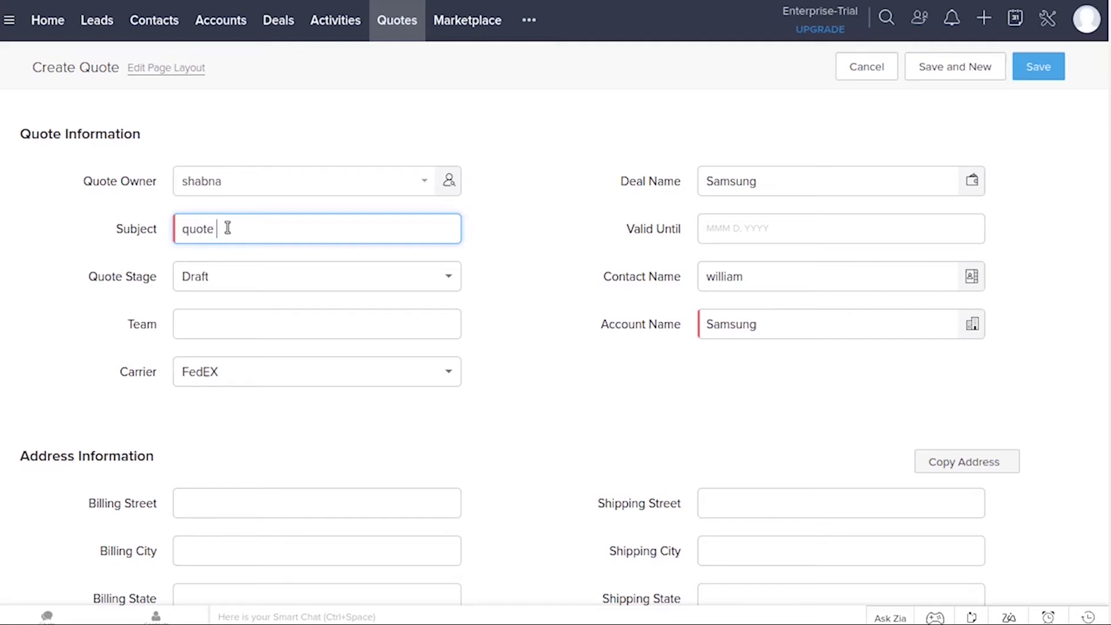
pyautogui.write(' for 10 laptop')
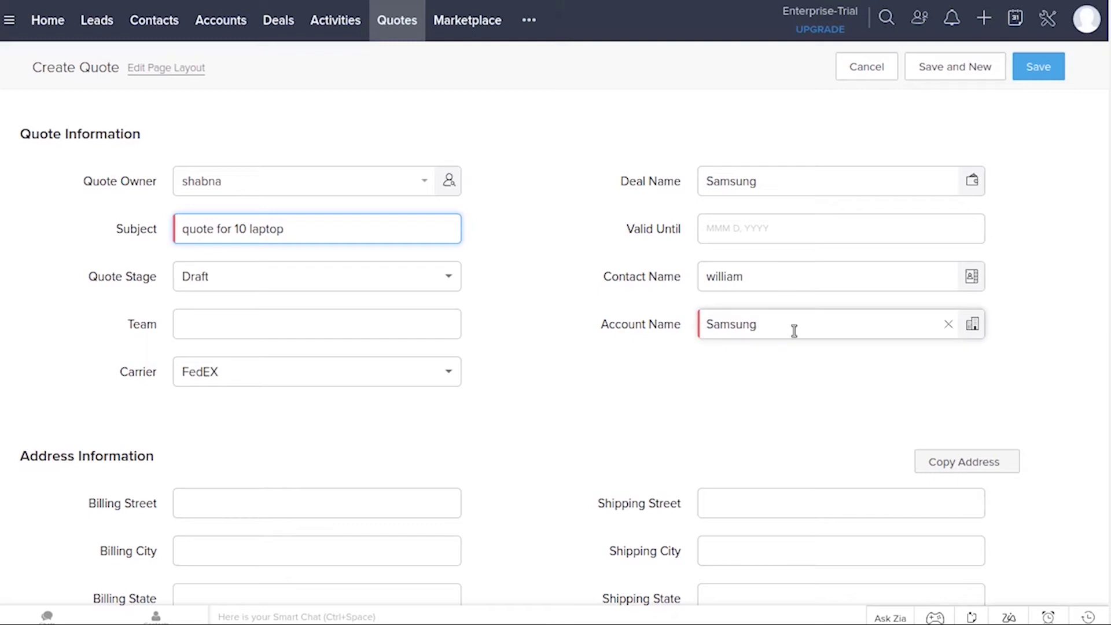
pyautogui.scroll(-3, 793, 330)
pyautogui.scroll(-2, 1062, 101)
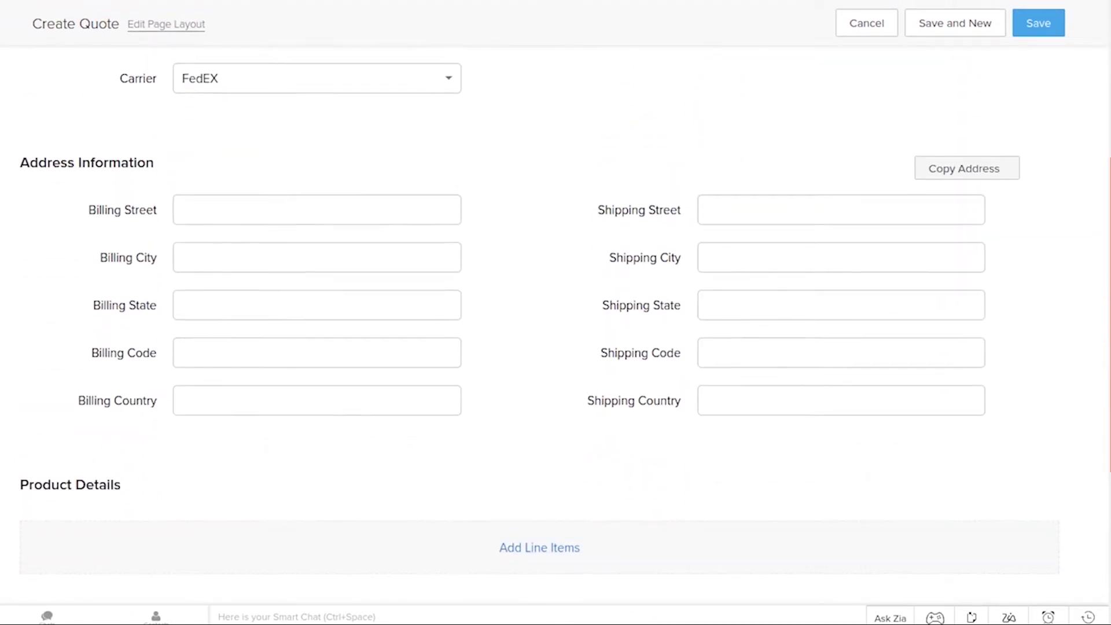
pyautogui.scroll(5, 1061, 101)
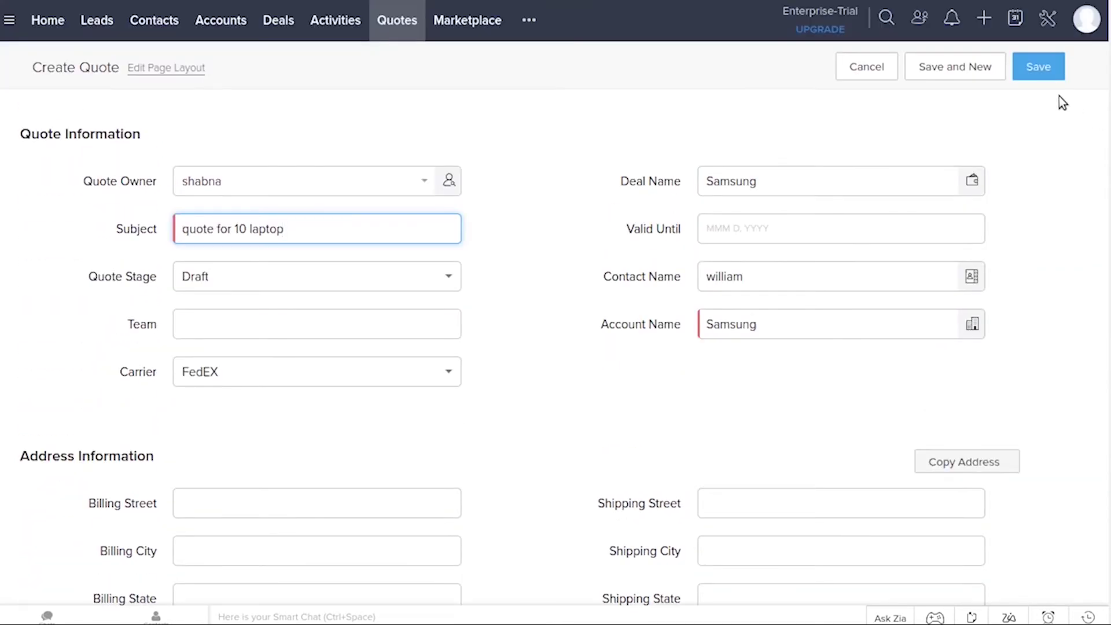
pyautogui.scroll(-8, 1060, 98)
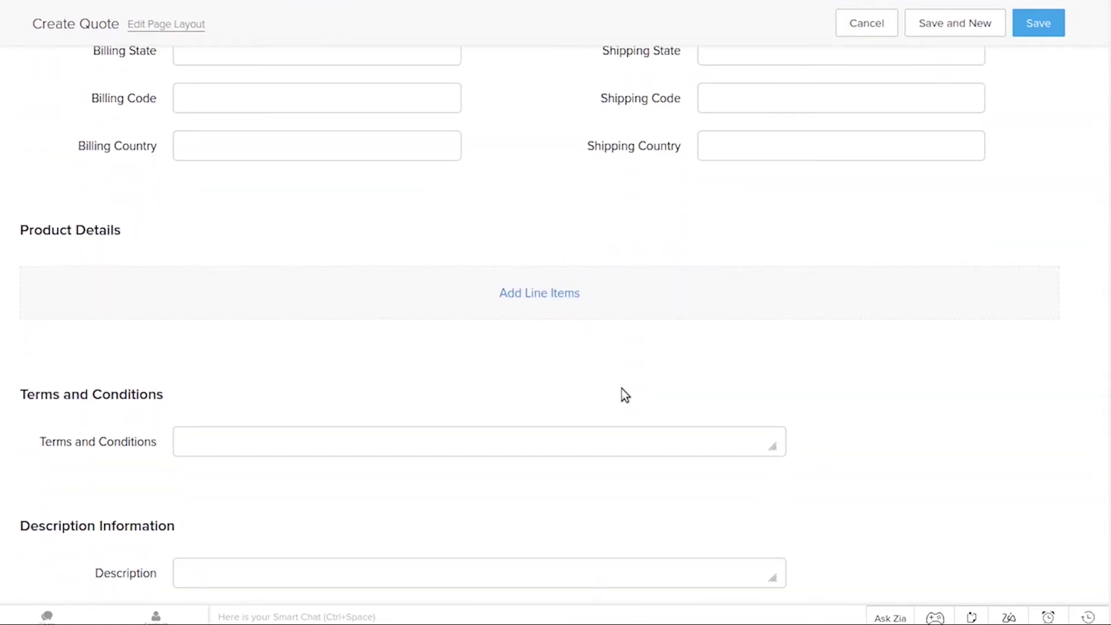
# Add 10 of the Laptop (001) product at 150.00 each as a line item
pyautogui.click(561, 292)
pyautogui.click(546, 101)
pyautogui.write('lap')
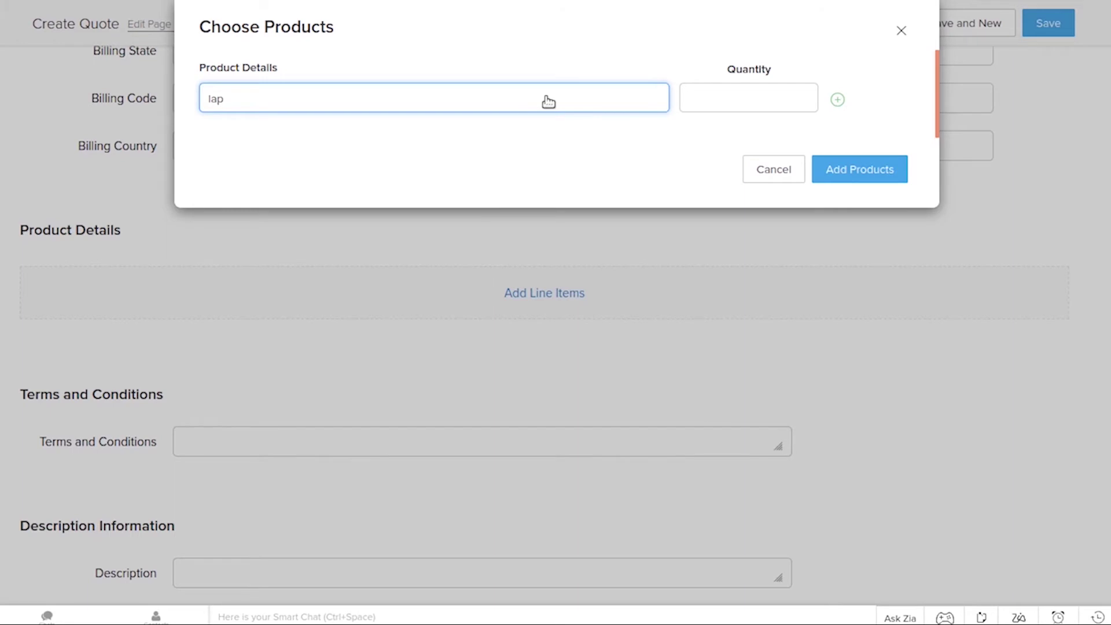
pyautogui.click(373, 131)
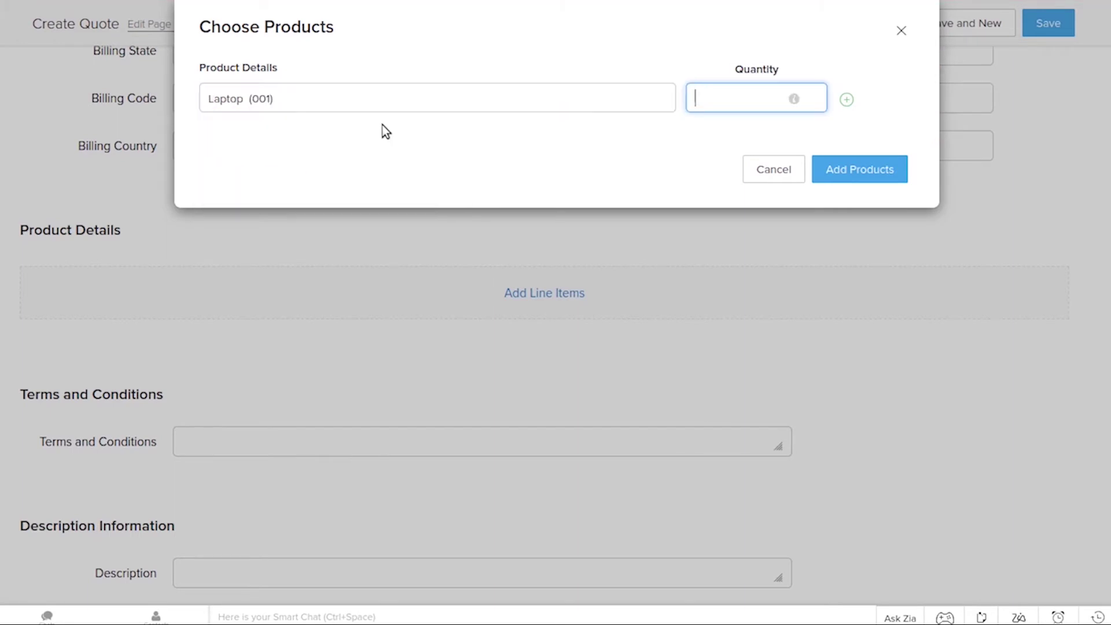
pyautogui.write('10')
pyautogui.click(855, 177)
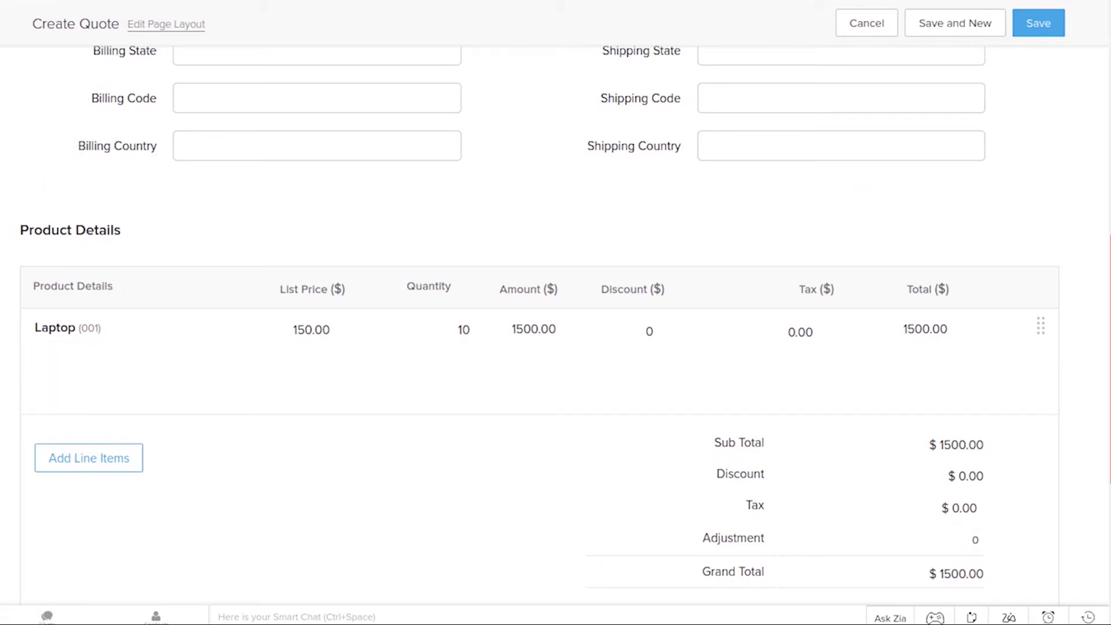
pyautogui.scroll(-3, 1105, 385)
pyautogui.scroll(1, 1105, 385)
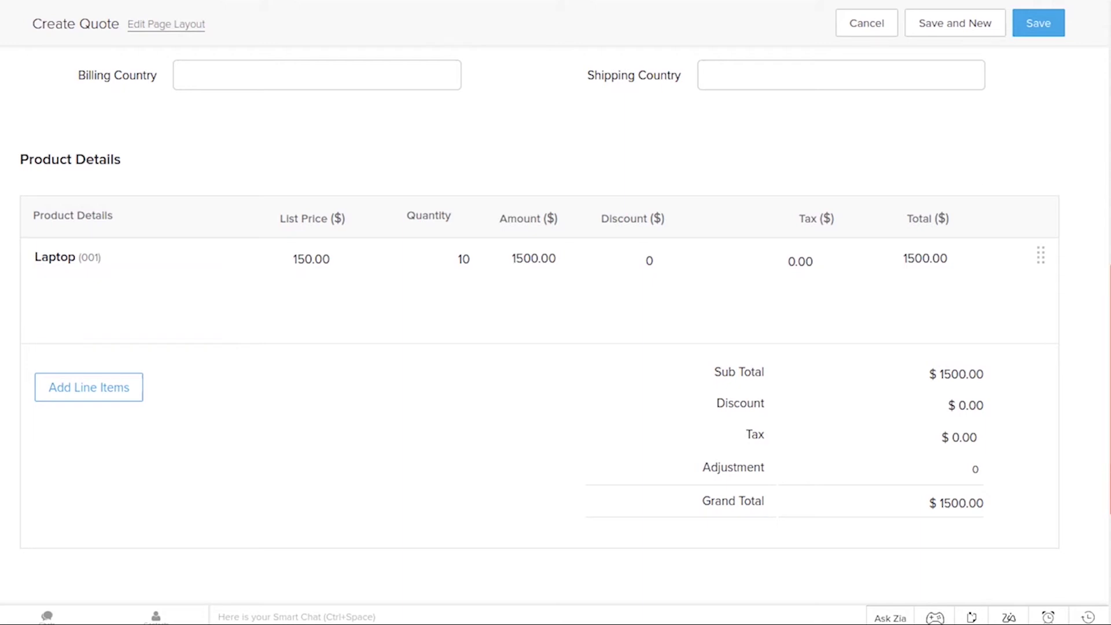
pyautogui.scroll(10, 555, 312)
# Save the 'quote for 10 laptop' quote, then convert it into a sales order
pyautogui.click(1033, 36)
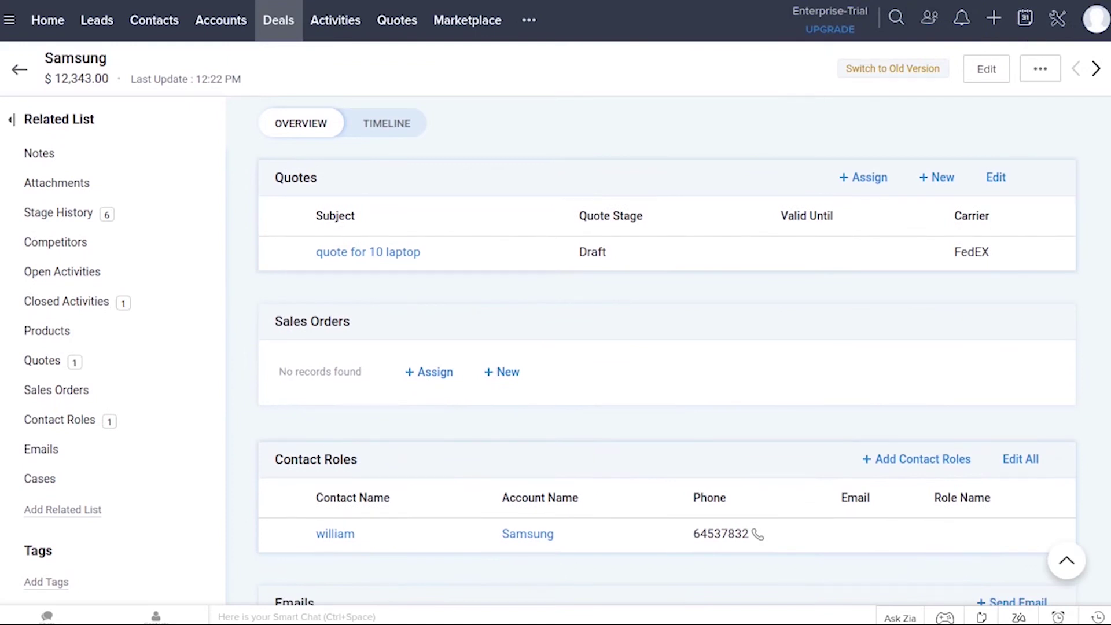
pyautogui.click(397, 19)
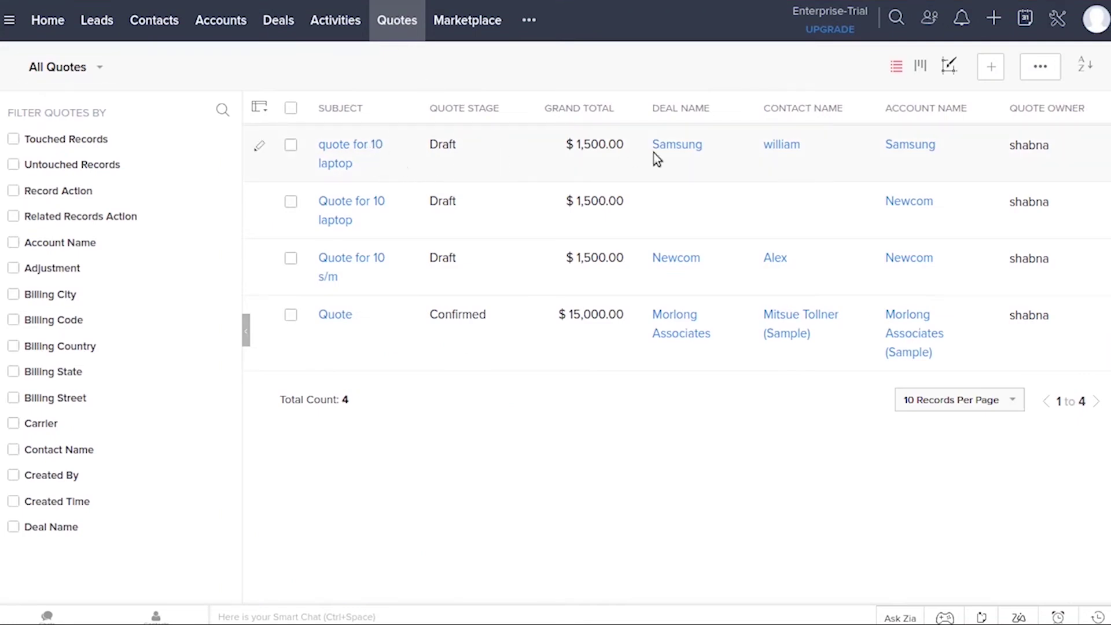
pyautogui.click(608, 144)
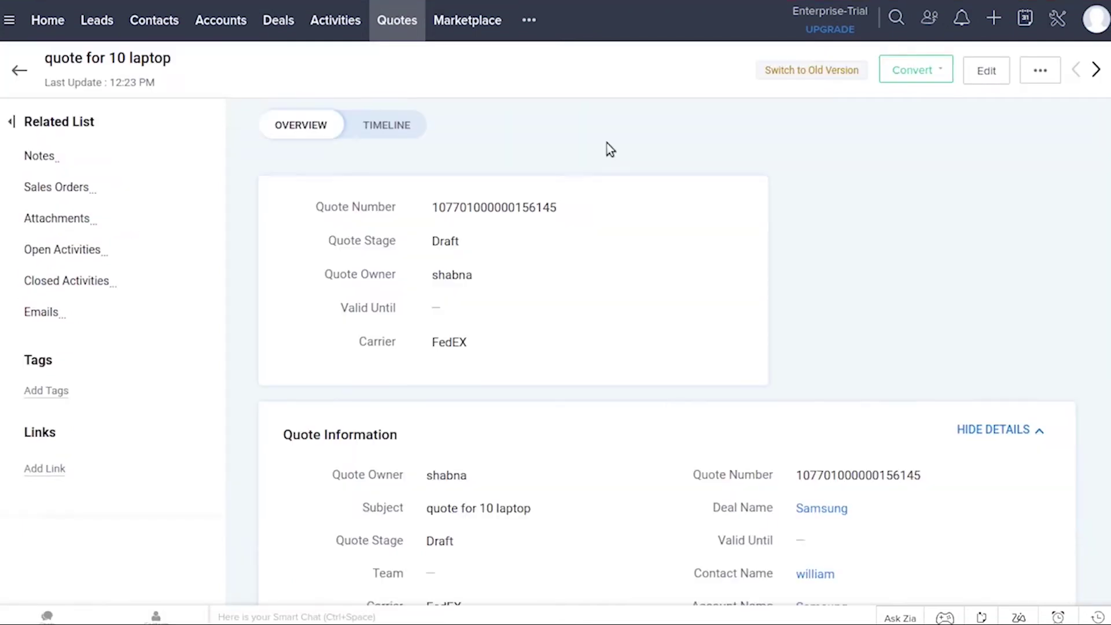
pyautogui.click(920, 69)
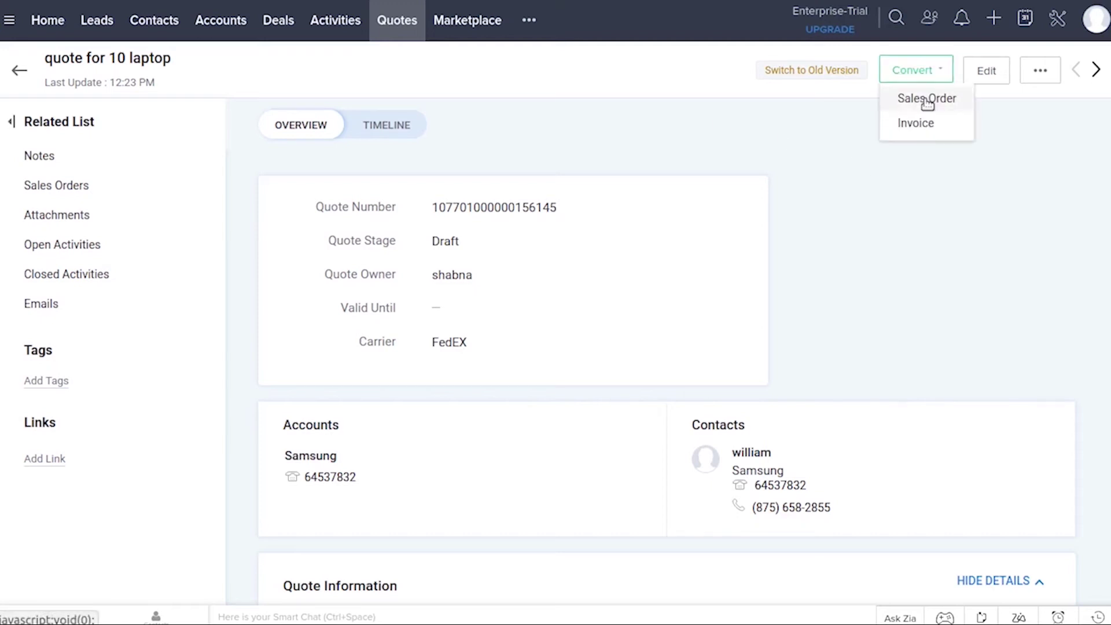
pyautogui.click(950, 103)
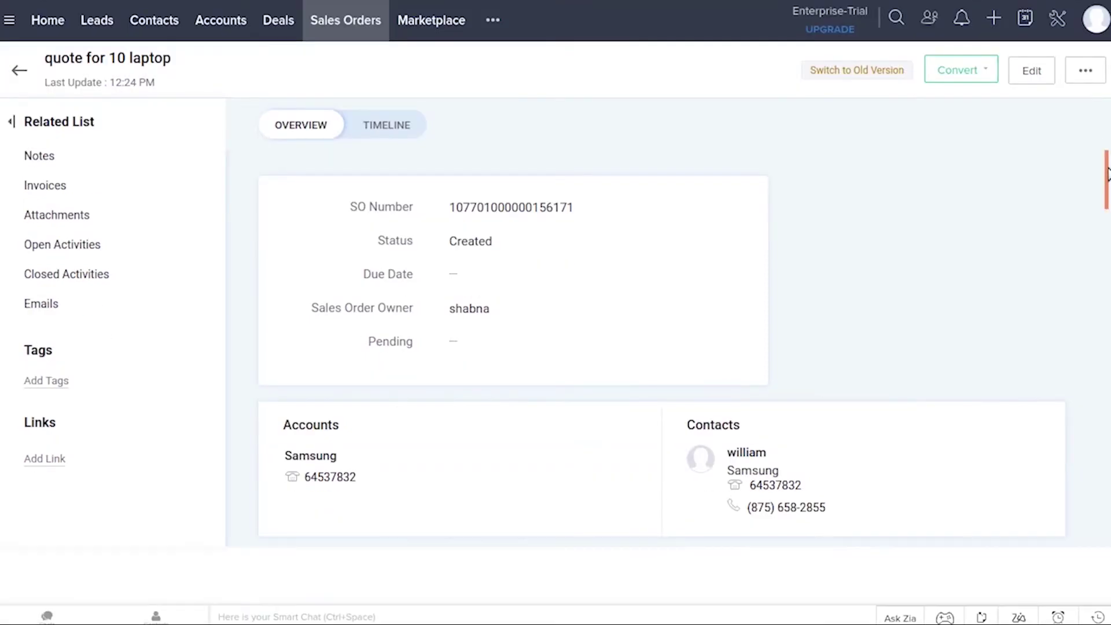
pyautogui.click(1085, 72)
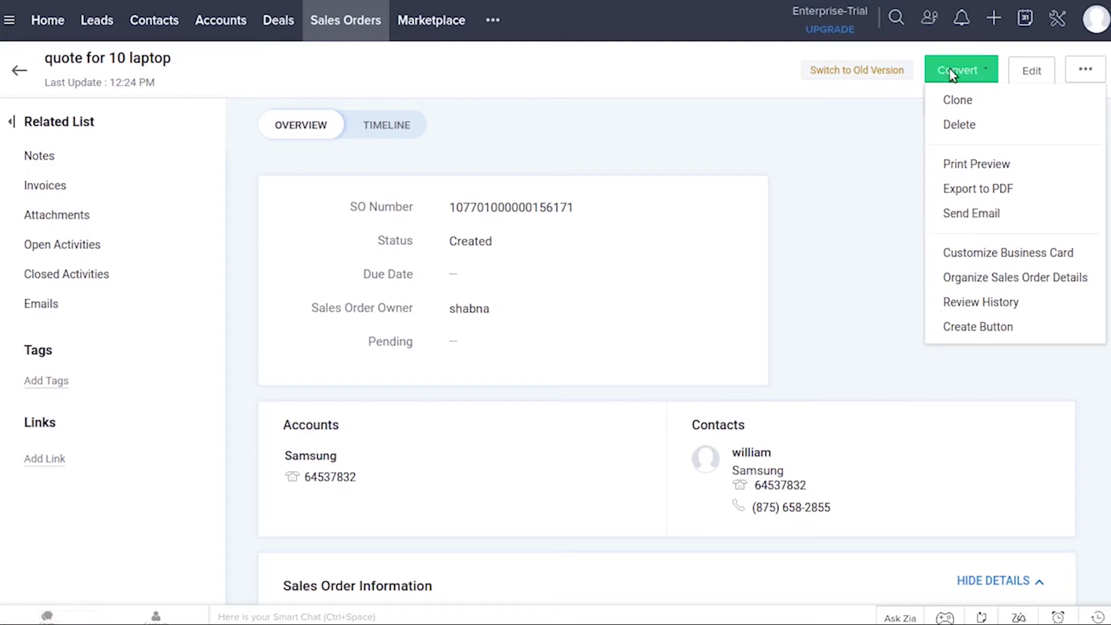
pyautogui.click(884, 166)
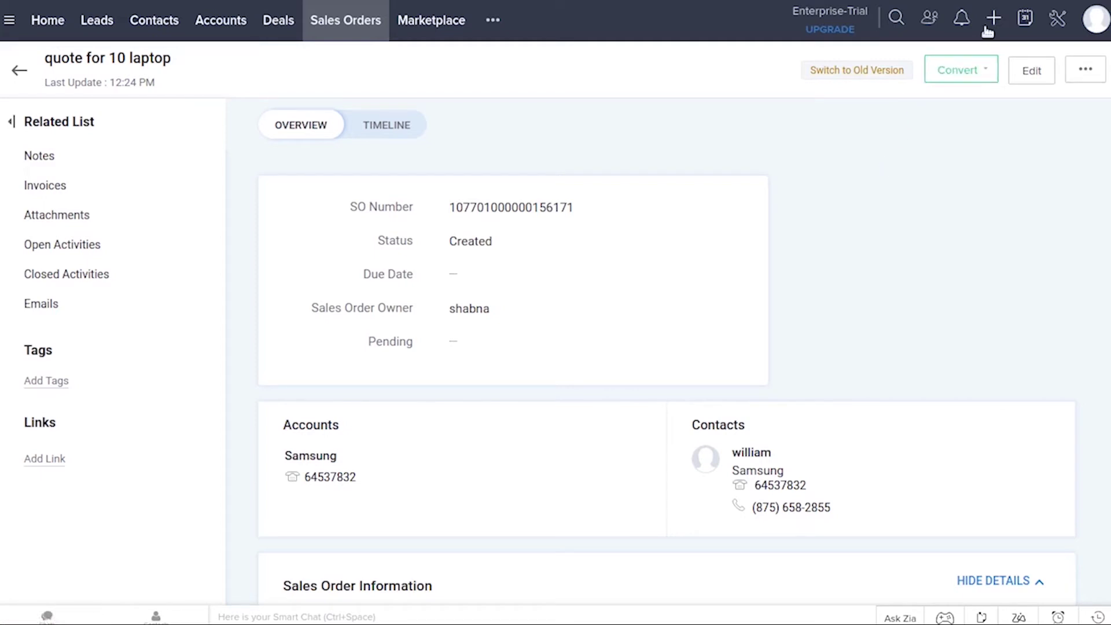
# Convert the sales order into an invoice, open the invoice, and export it to PDF
pyautogui.click(973, 64)
pyautogui.click(959, 91)
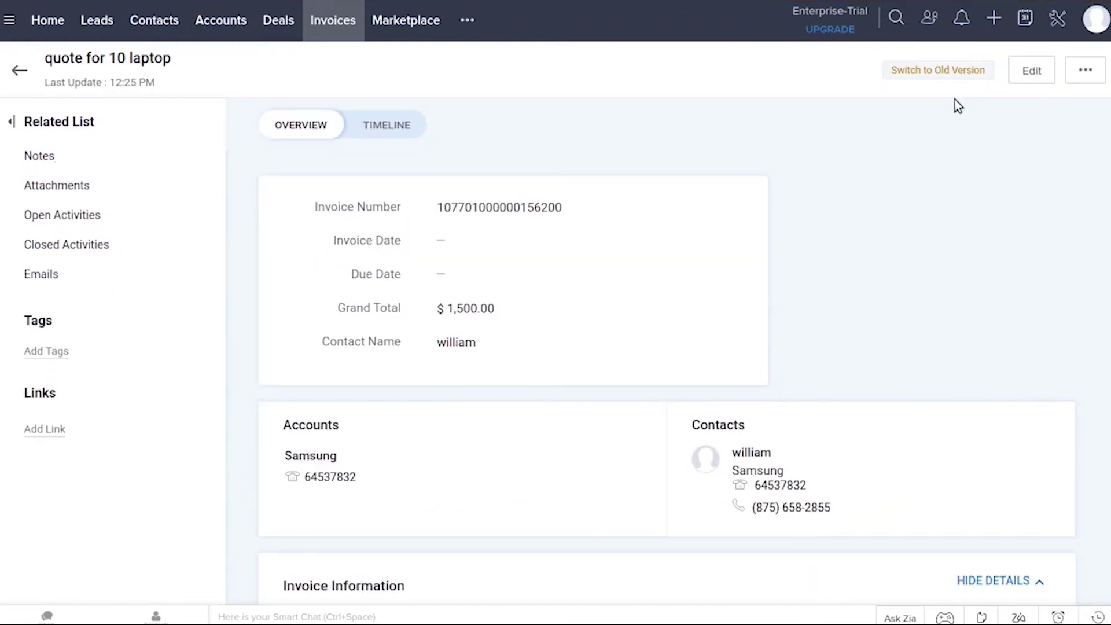
pyautogui.click(332, 22)
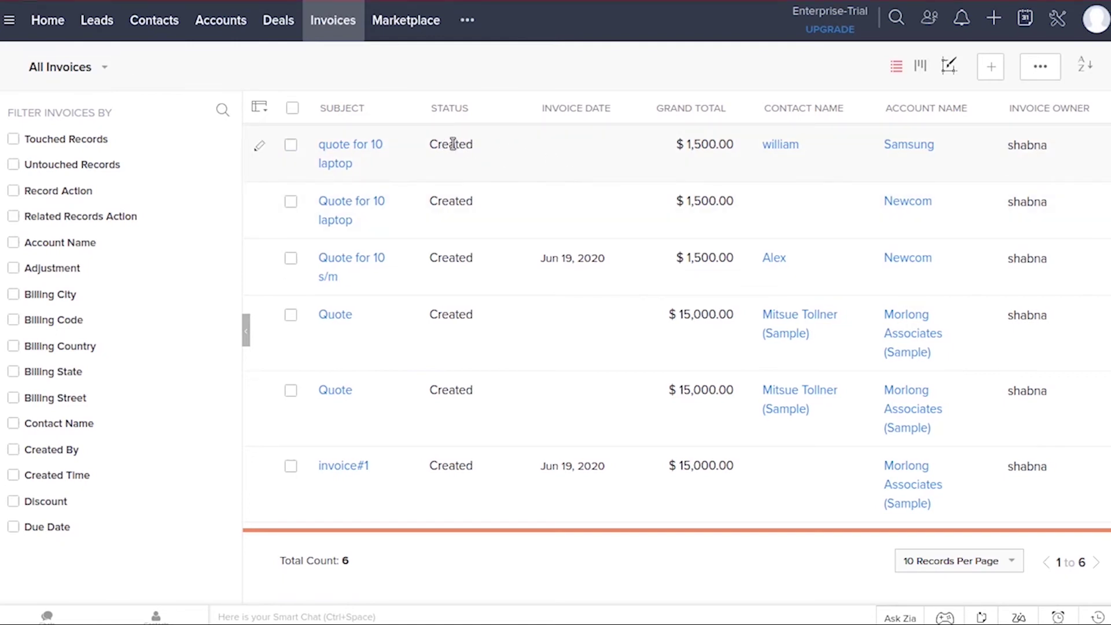
pyautogui.click(451, 144)
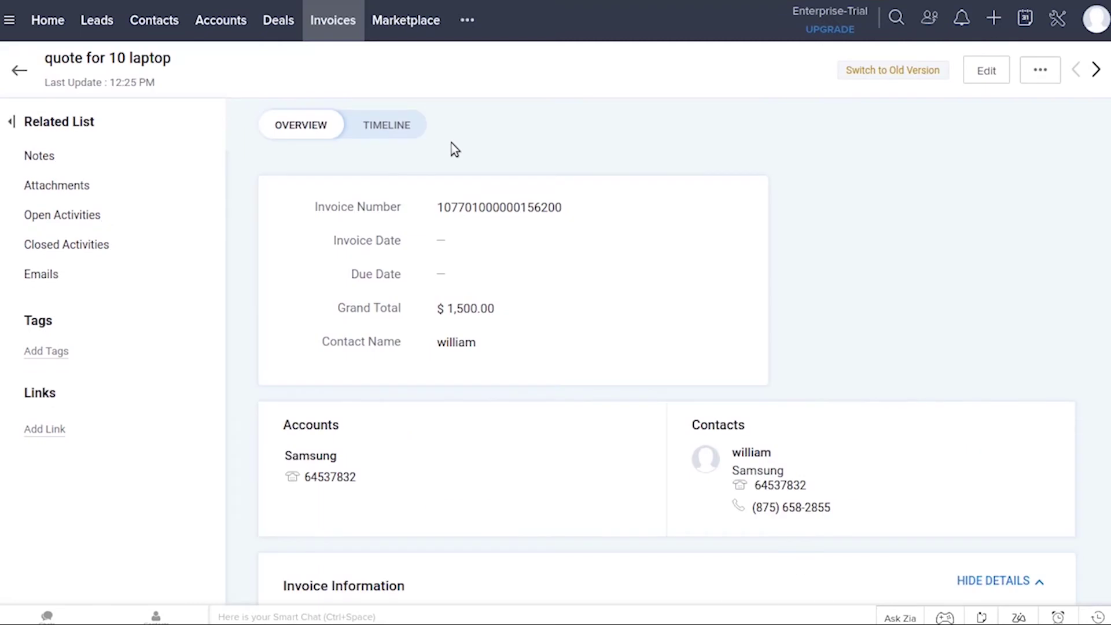
pyautogui.click(1049, 72)
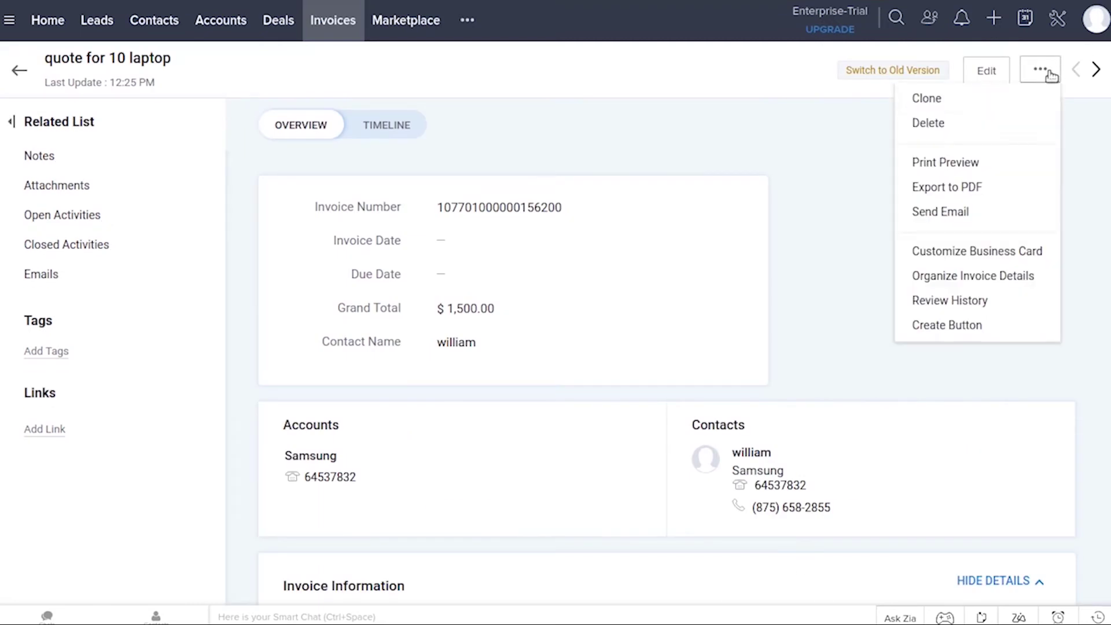
pyautogui.click(958, 190)
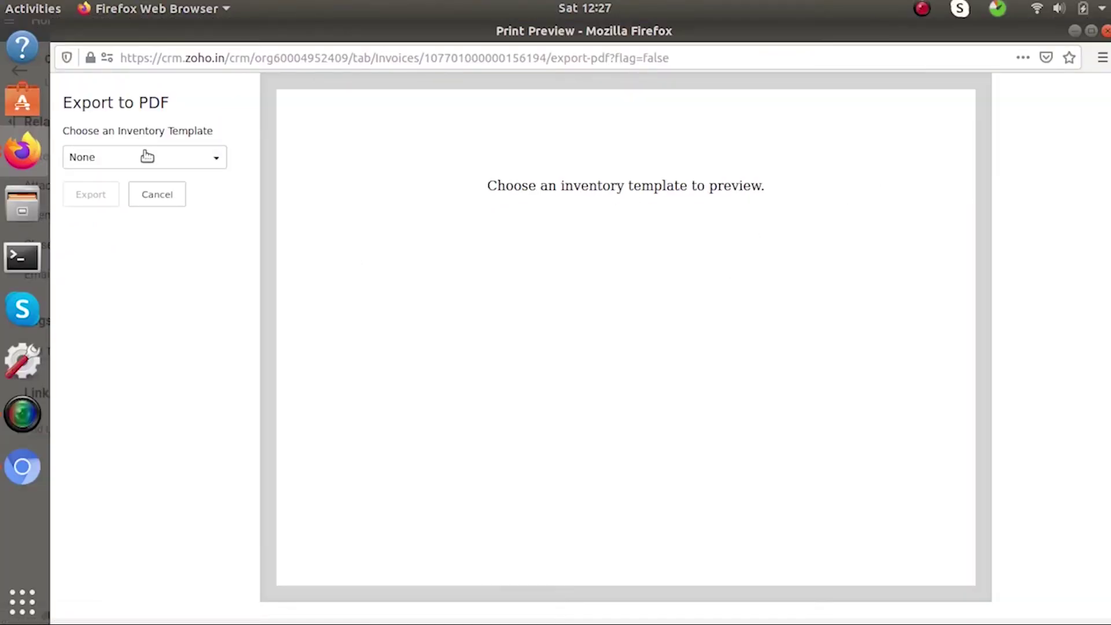
# Export the laptop invoice as a PDF with the Invoice Template, then close the preview without saving
pyautogui.click(147, 155)
pyautogui.click(118, 235)
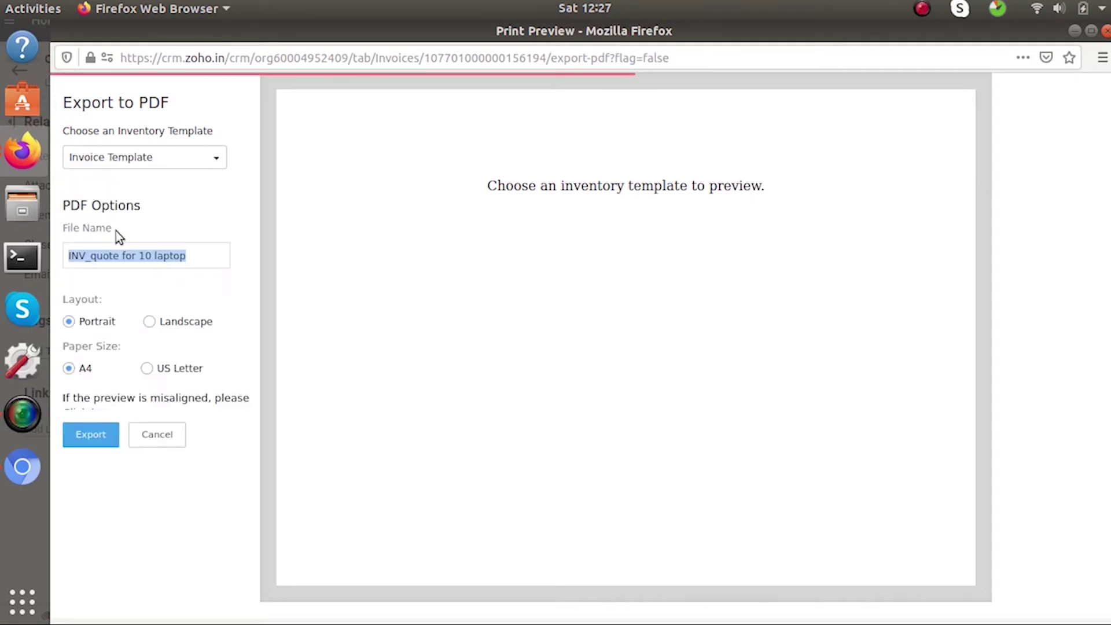
pyautogui.click(99, 454)
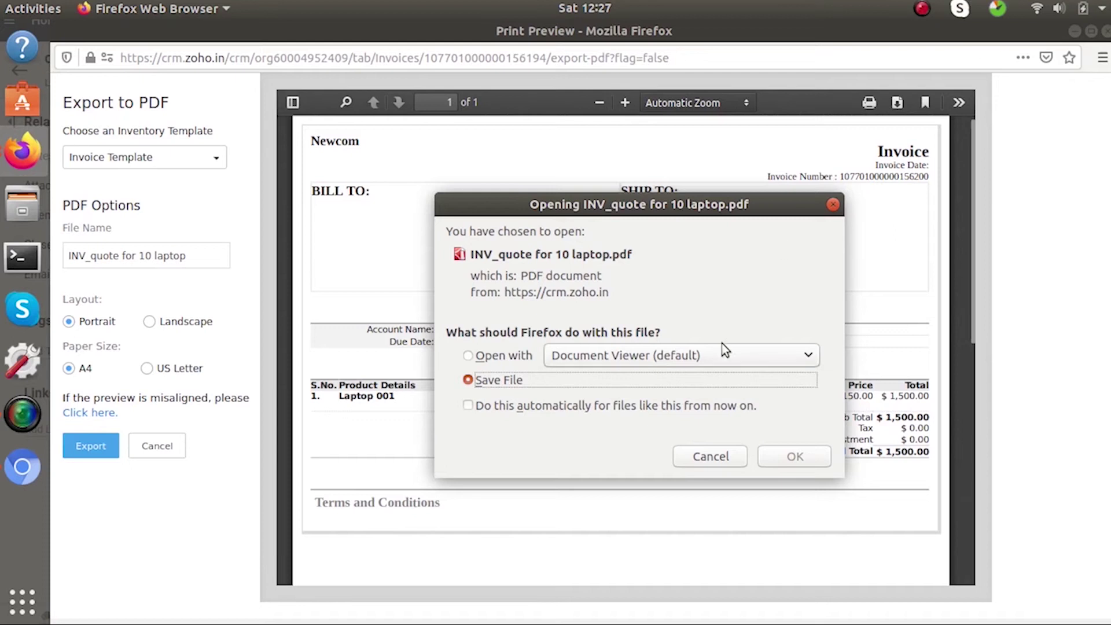
pyautogui.click(833, 205)
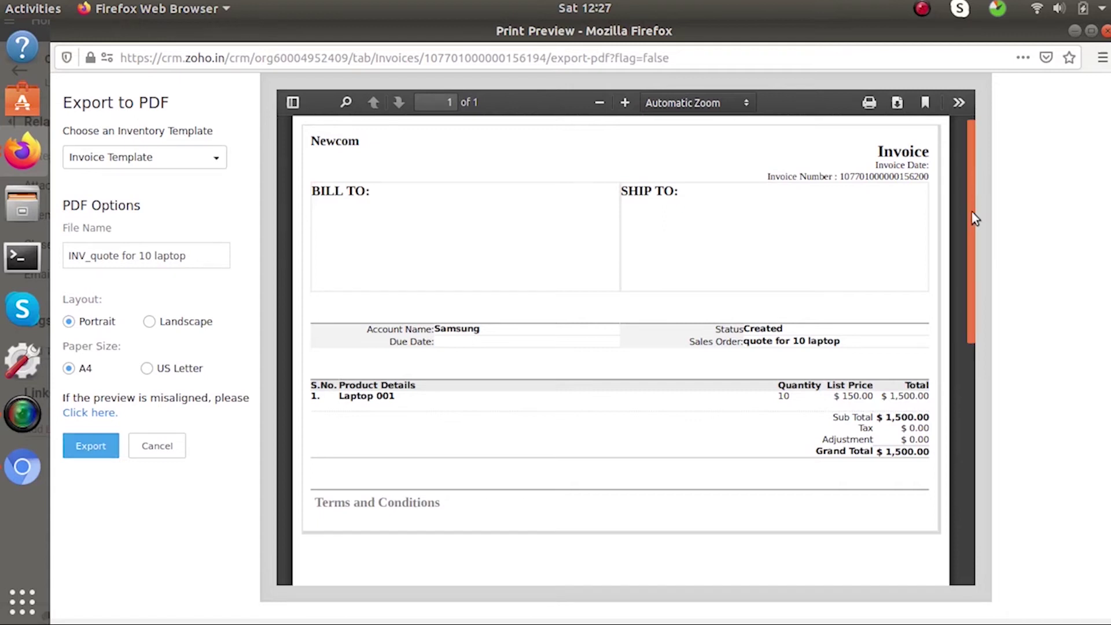
pyautogui.scroll(1, 981, 156)
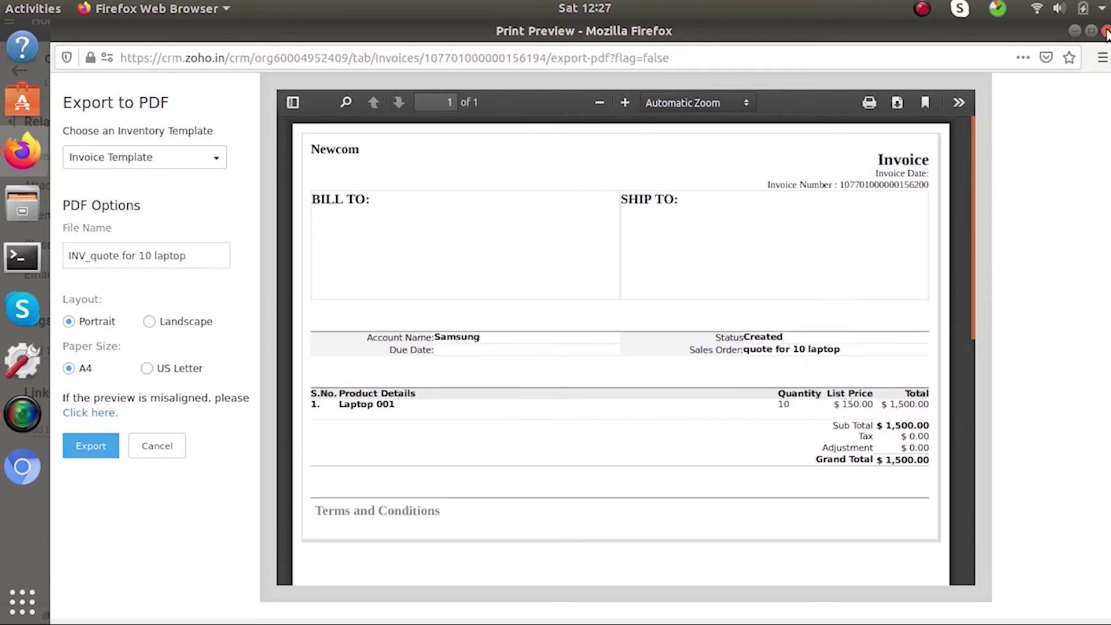
pyautogui.click(1104, 32)
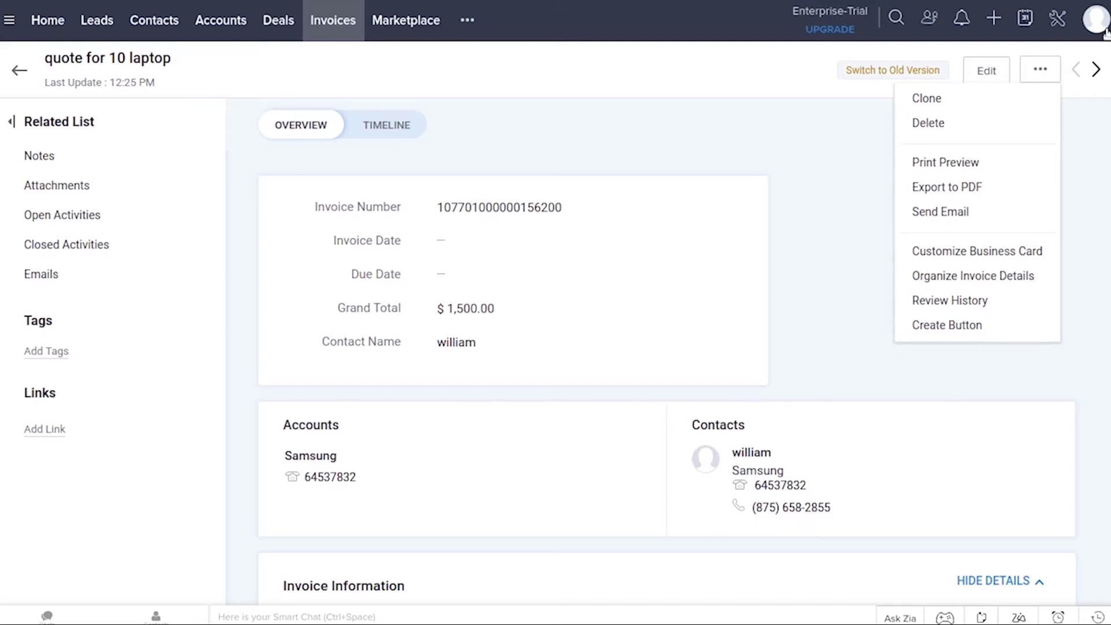
pyautogui.click(756, 88)
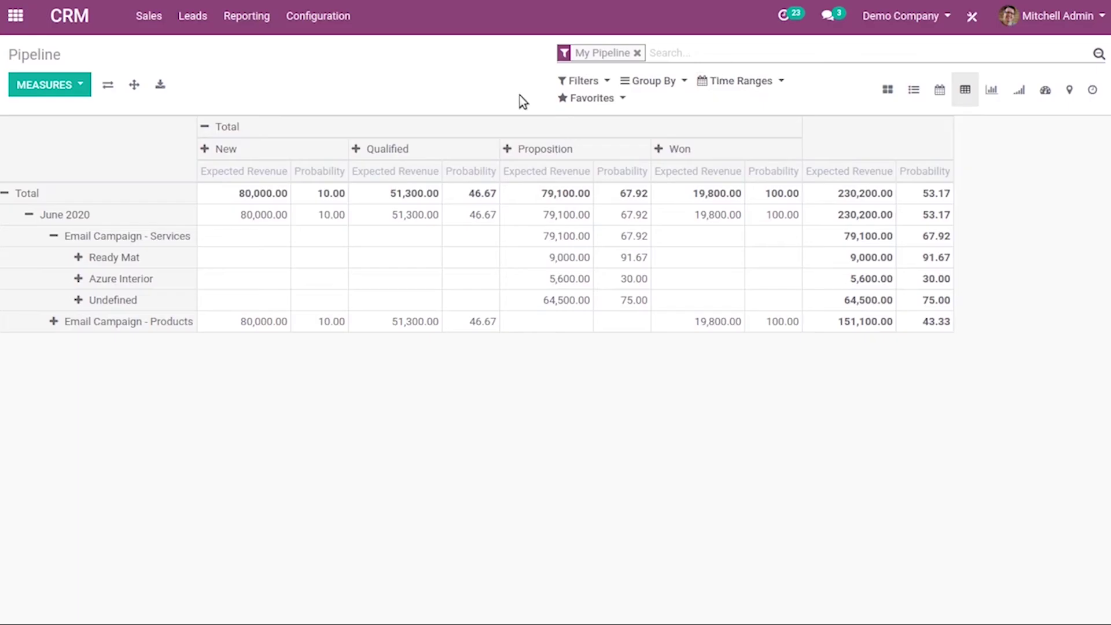
# Open the Leads list of 22 leads and start a blank new lead
pyautogui.click(196, 19)
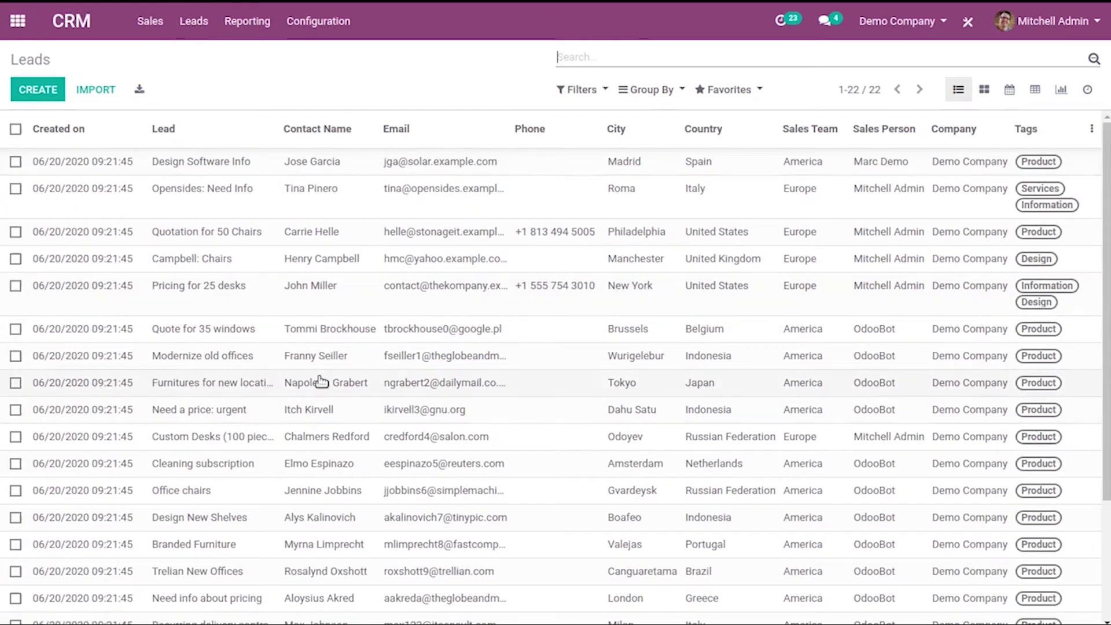
pyautogui.click(49, 96)
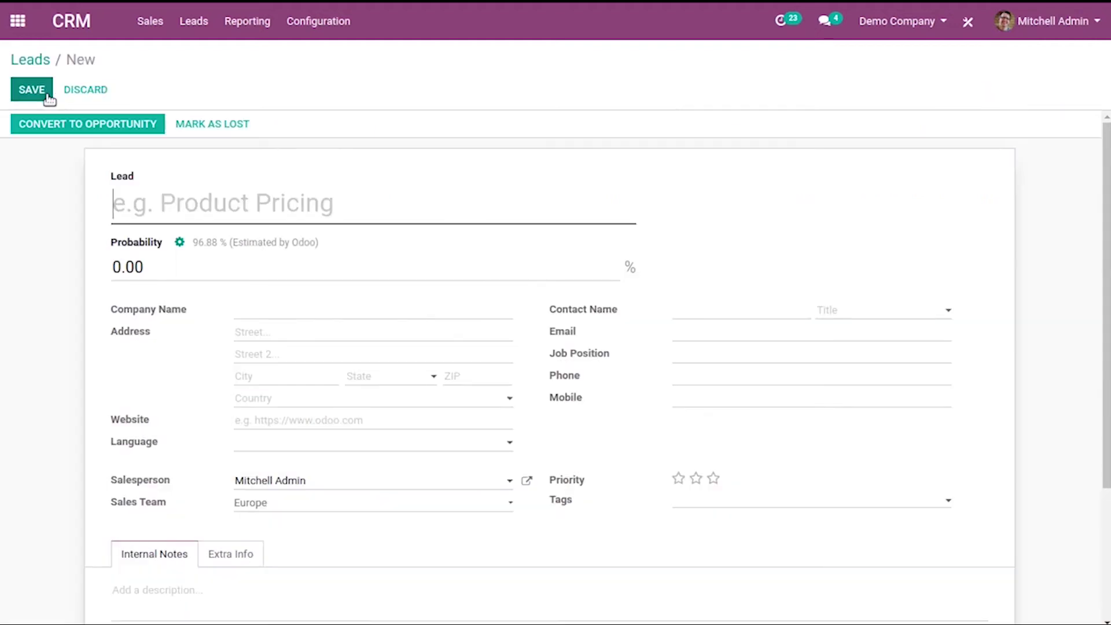
# Title the lead 'Need for 10 desks' with automatic 96.88% probability, and begin converting it
pyautogui.click(346, 204)
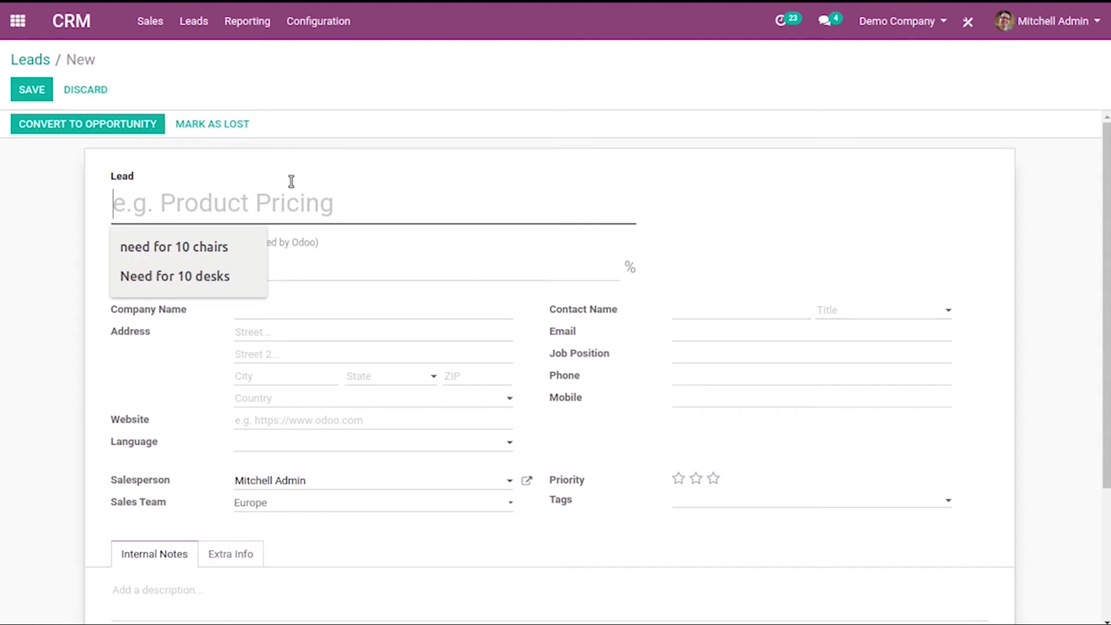
pyautogui.click(175, 270)
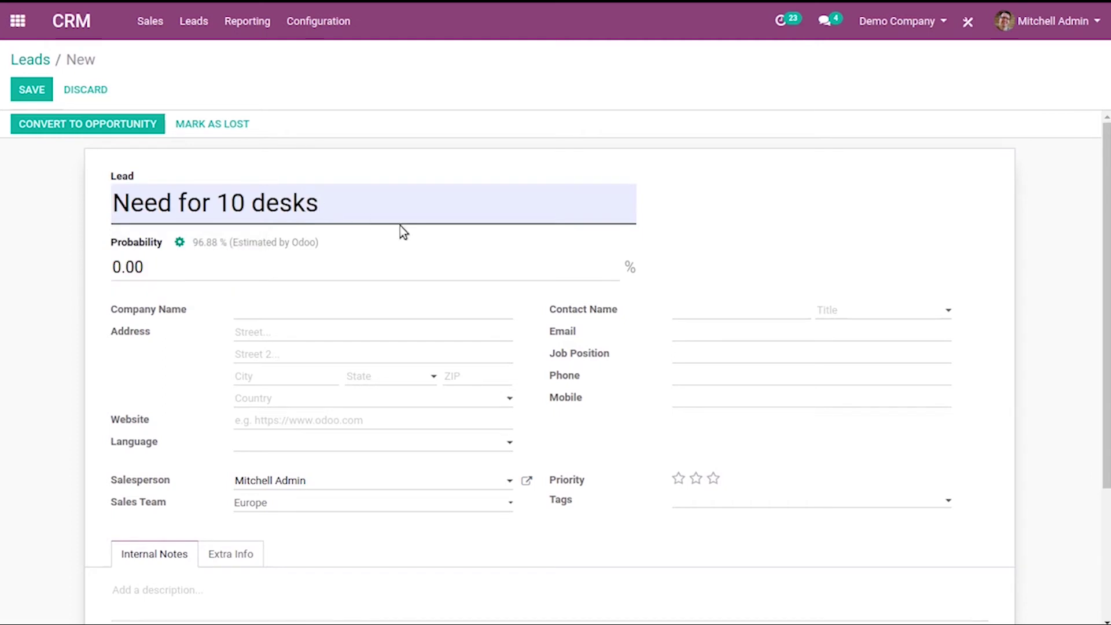
pyautogui.click(180, 242)
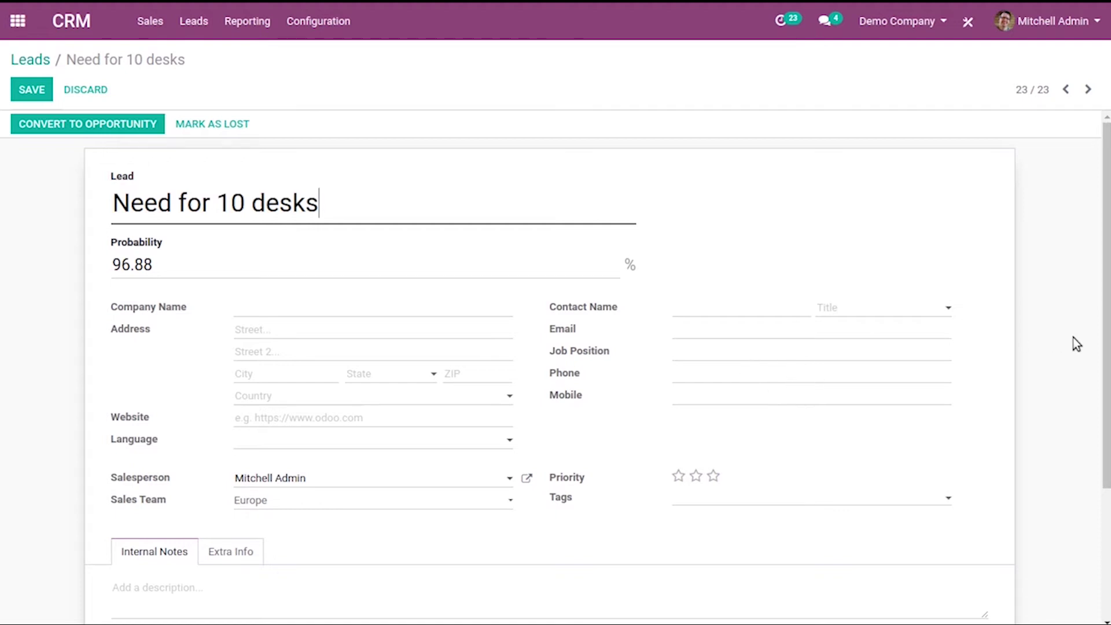
pyautogui.moveTo(1107, 255); pyautogui.dragTo(1107, 165)
pyautogui.click(79, 130)
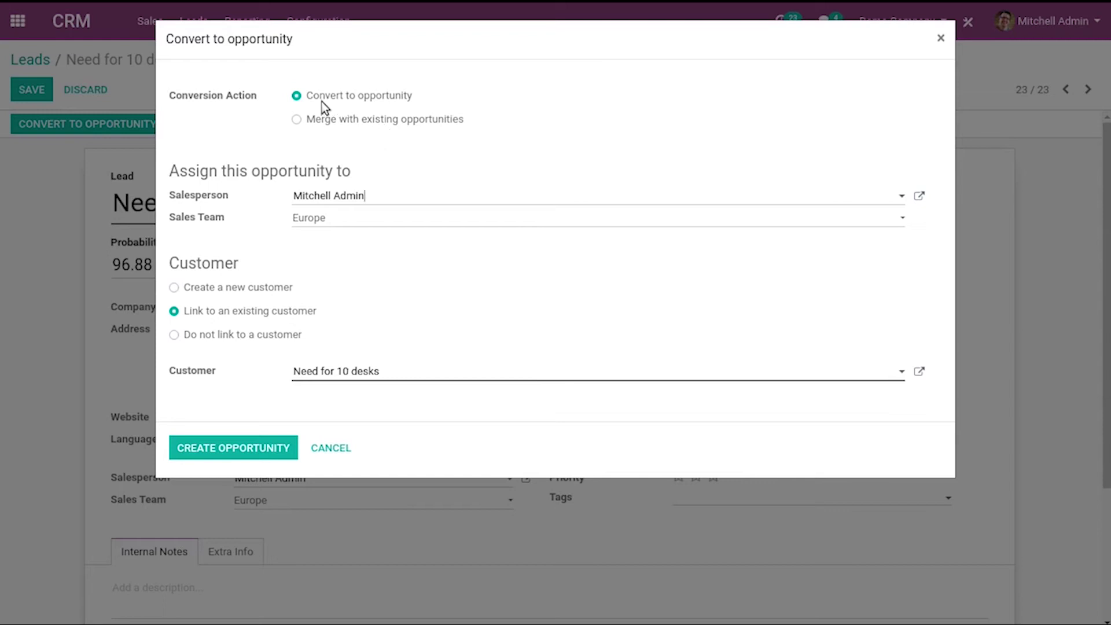
# Convert the lead into an opportunity linked to a newly created customer
pyautogui.click(174, 288)
pyautogui.click(248, 428)
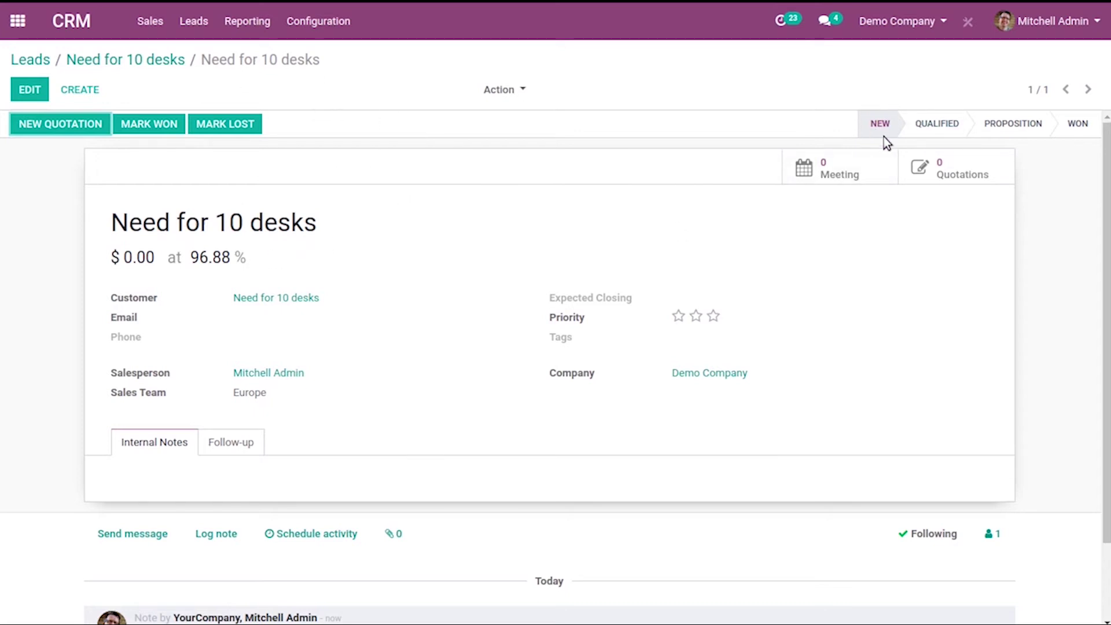
# Move the opportunity to the Qualified stage and set its customer to Deco Addict
pyautogui.click(949, 127)
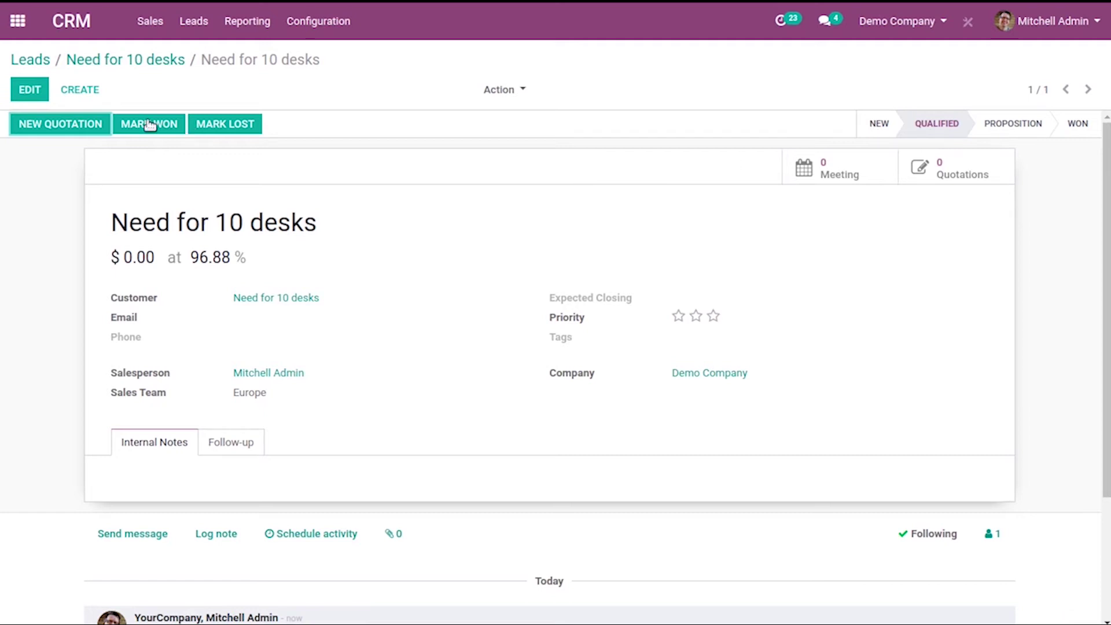
pyautogui.click(25, 88)
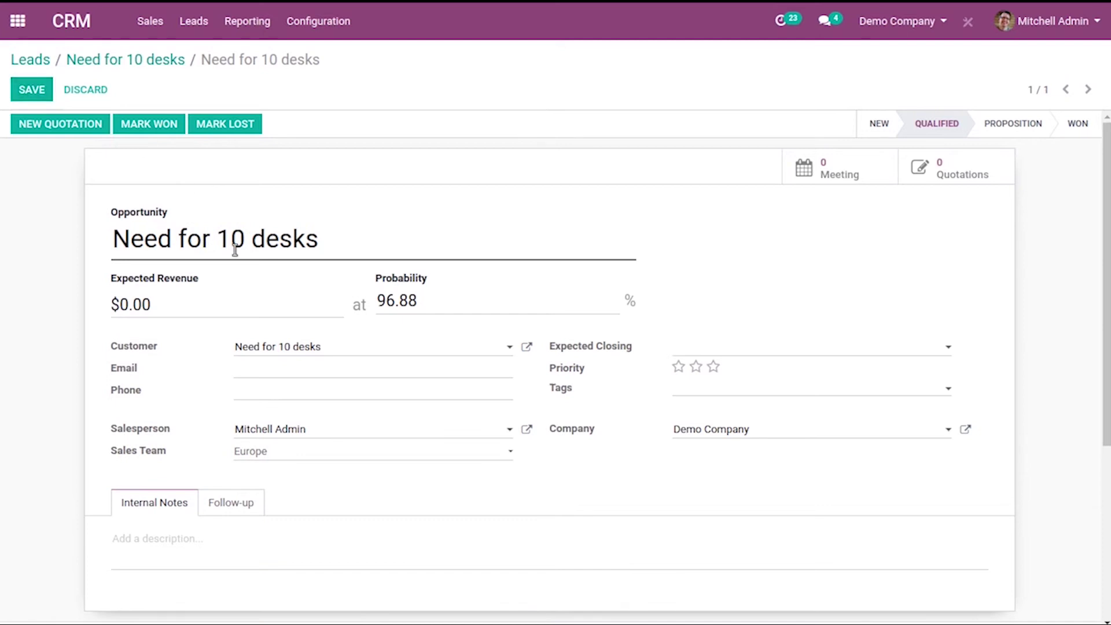
pyautogui.click(367, 352)
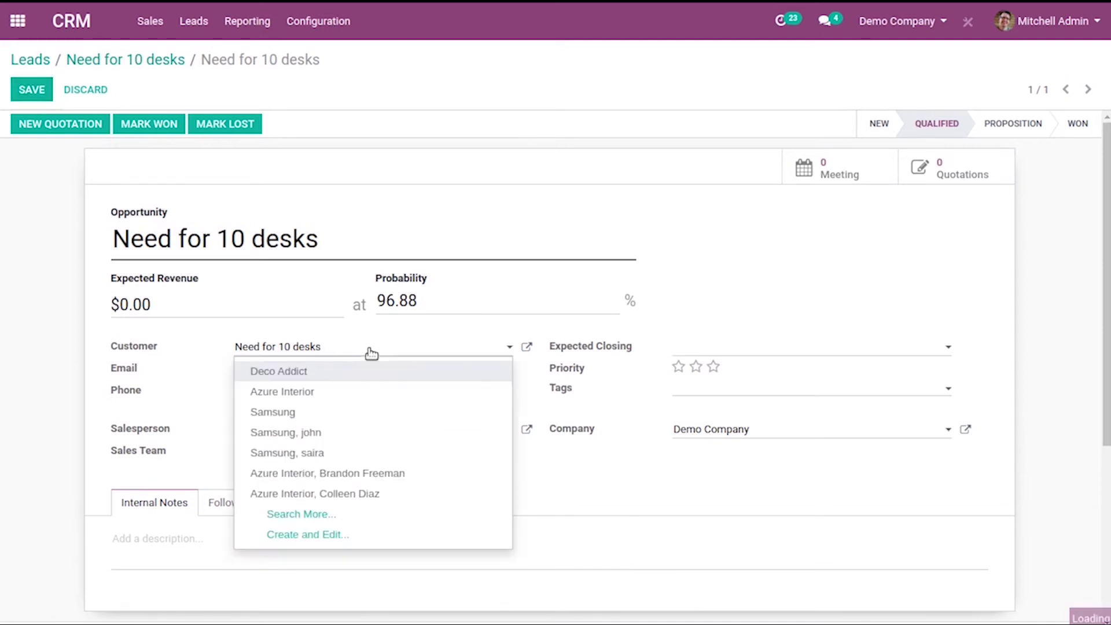
pyautogui.click(260, 371)
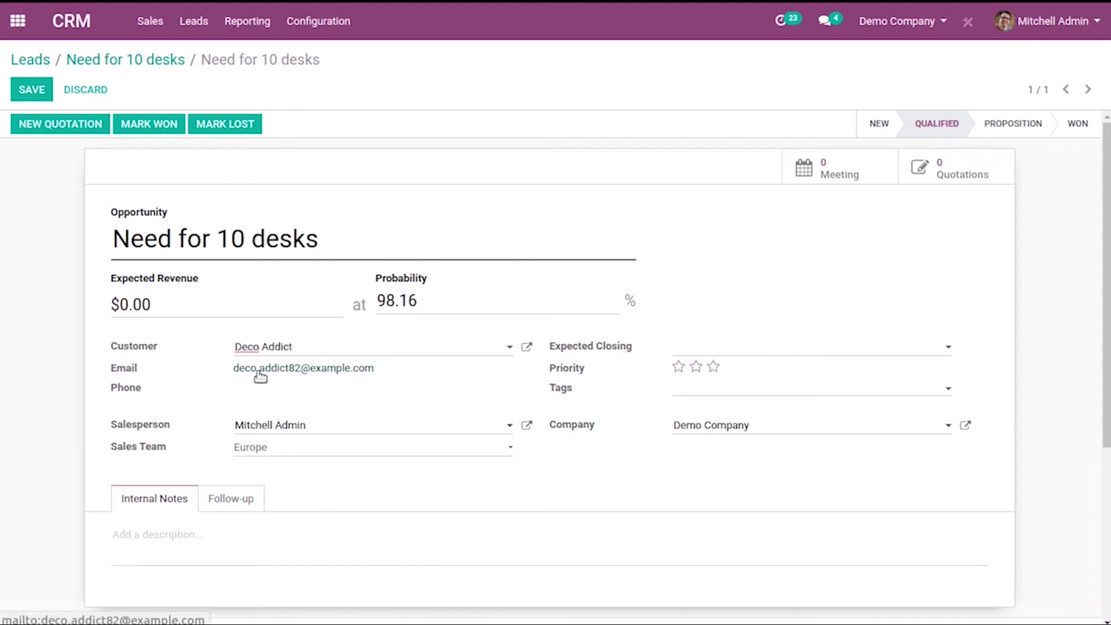
# Set $20,000 revenue, 06/27/2020 closing, three stars and a Services tag, then save and mark won
pyautogui.click(237, 299)
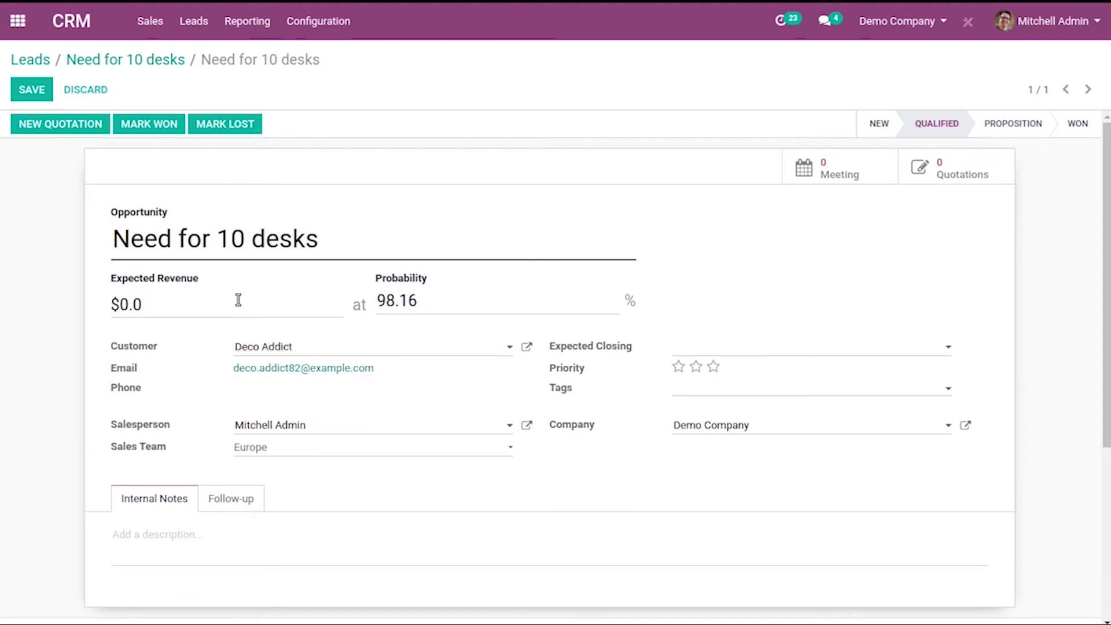
pyautogui.write('20000')
pyautogui.click(822, 351)
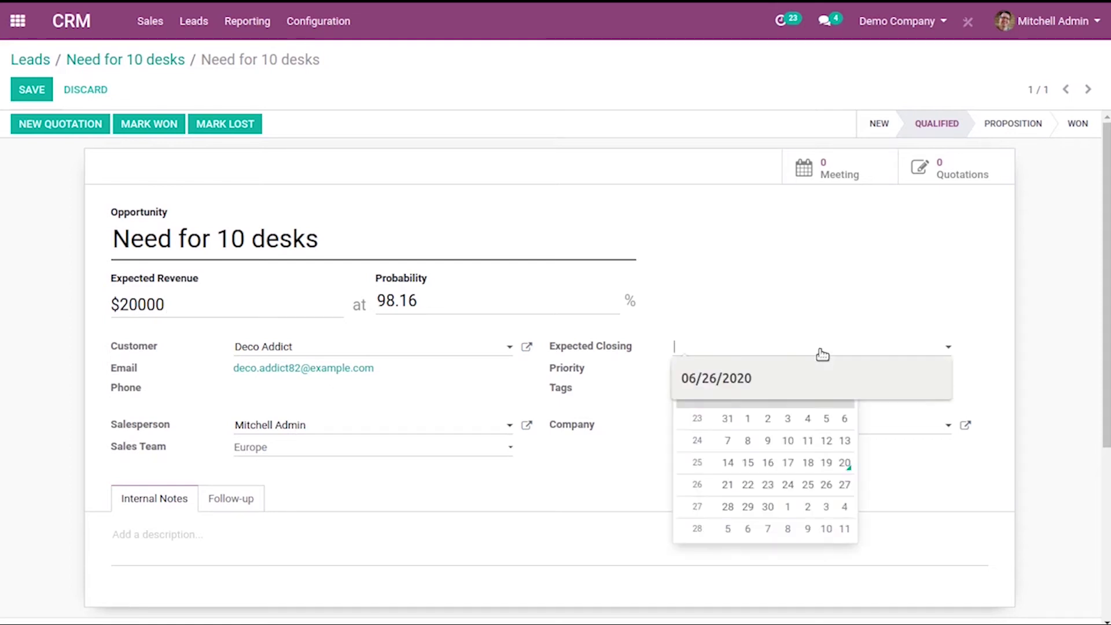
pyautogui.click(844, 486)
pyautogui.click(715, 366)
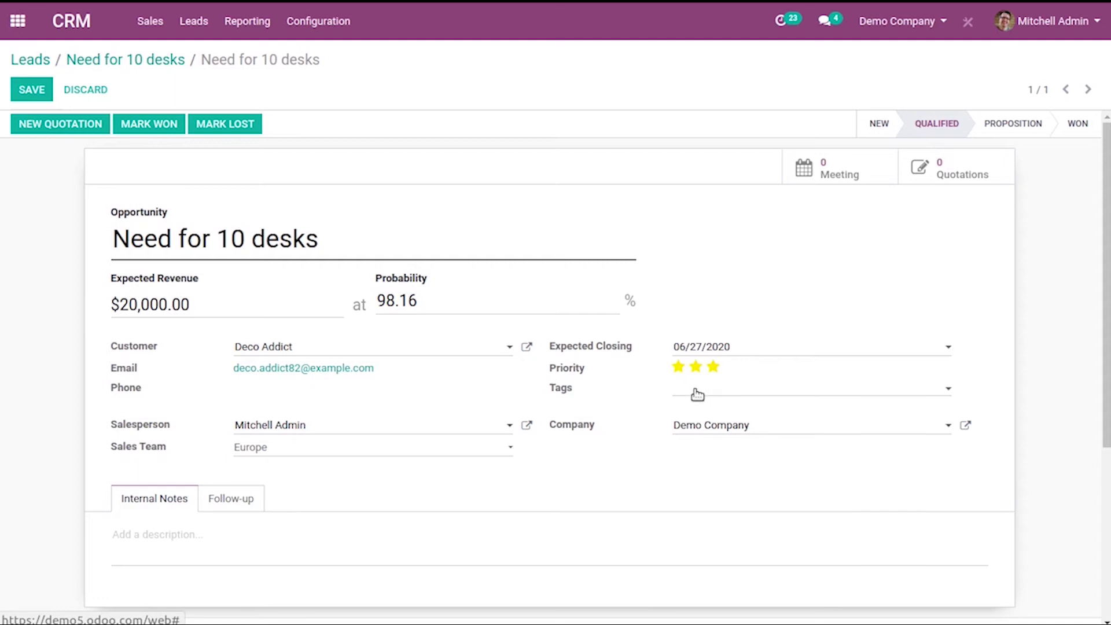
pyautogui.click(694, 392)
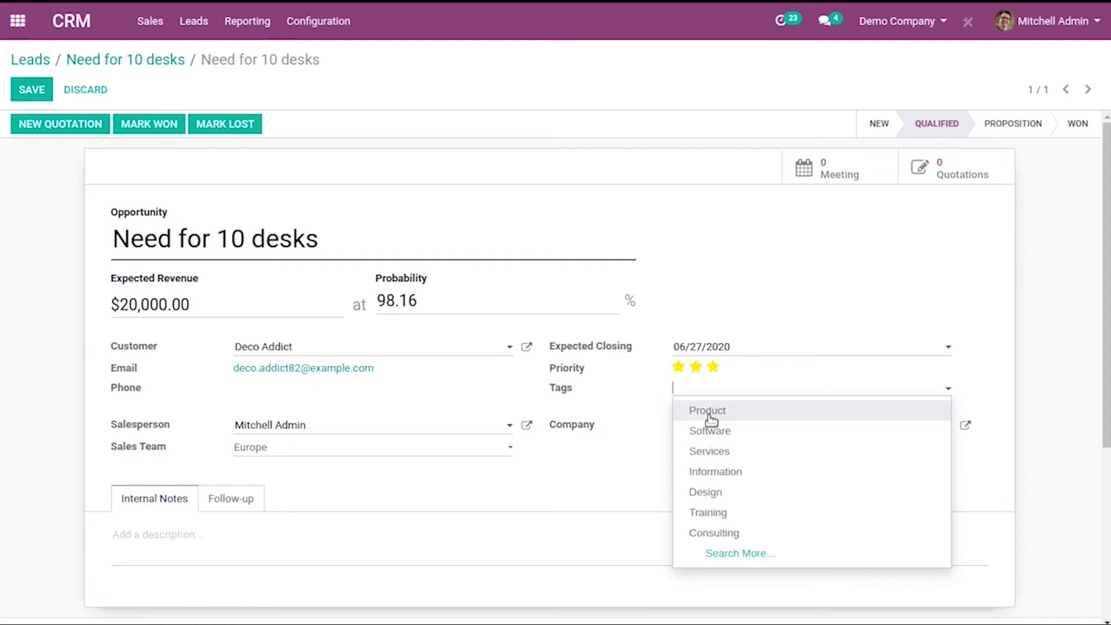
pyautogui.click(701, 451)
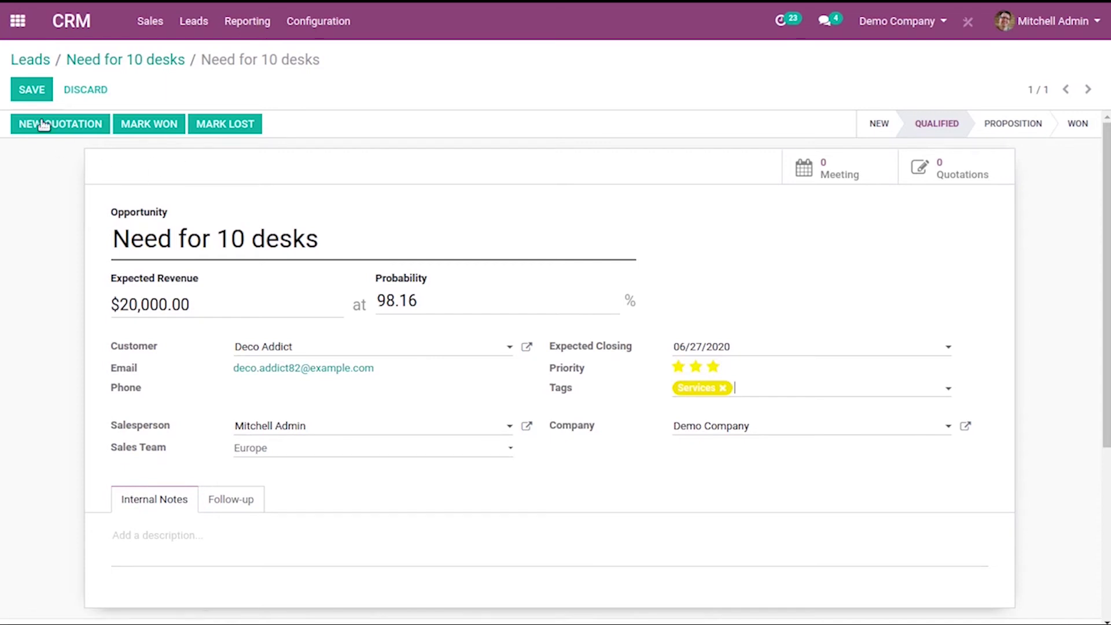
pyautogui.click(26, 96)
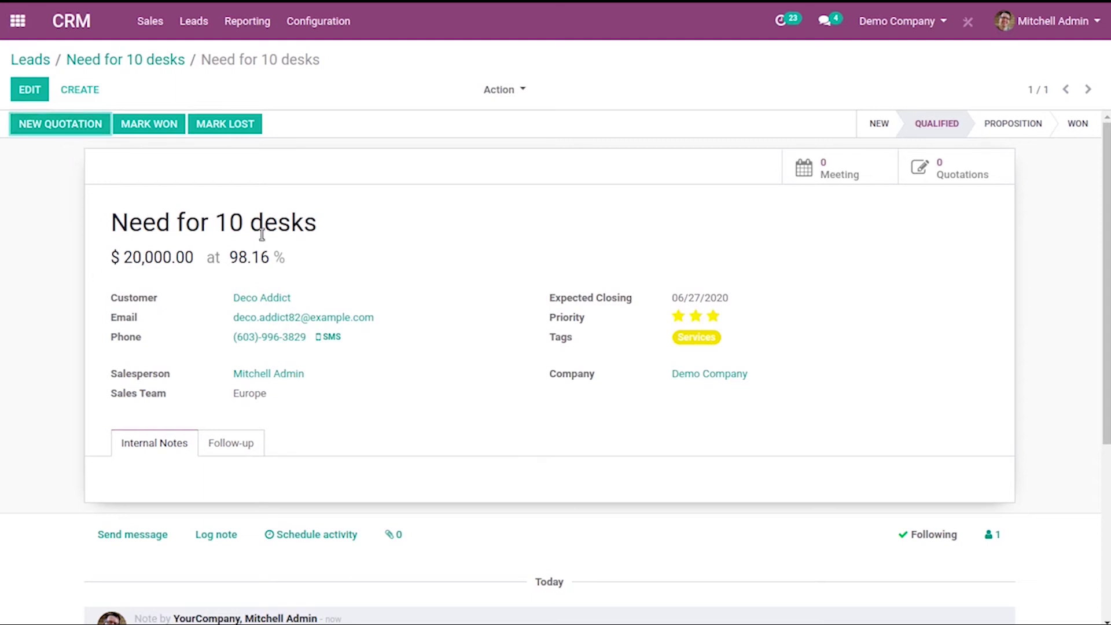
pyautogui.click(1077, 126)
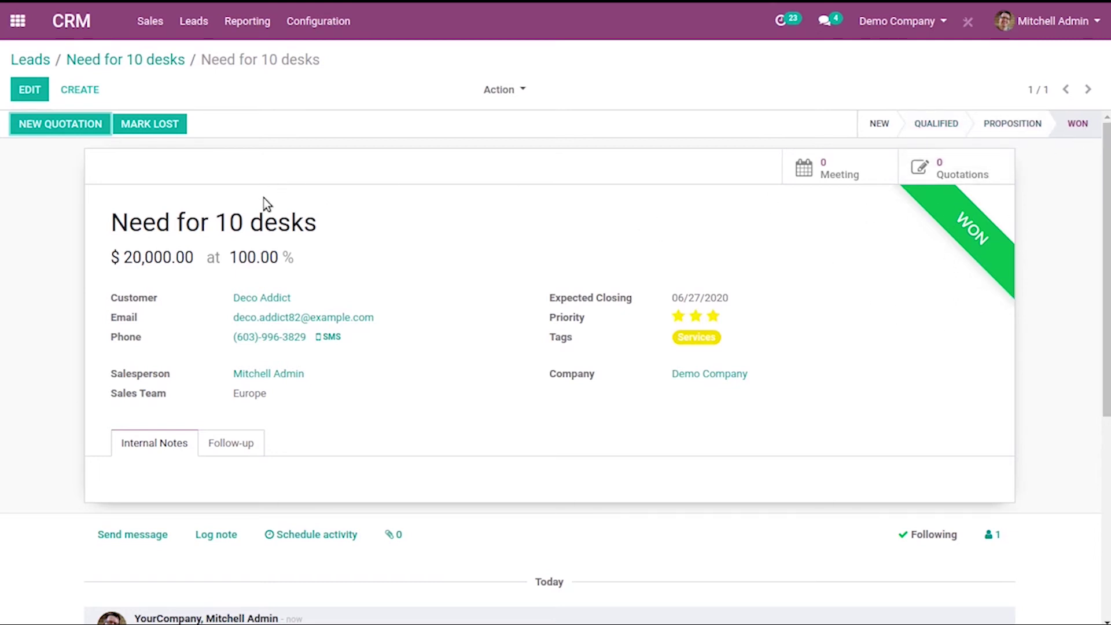
# Start a quotation with 10 FURN_0098 Customizable Desks at 800.40 each
pyautogui.click(58, 125)
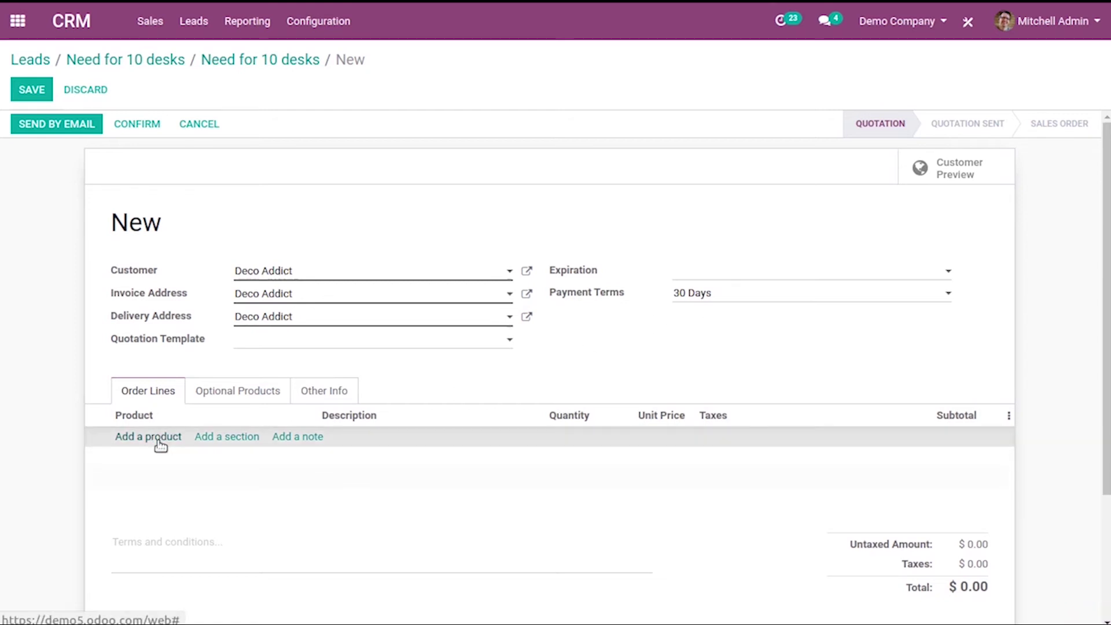
pyautogui.click(160, 438)
pyautogui.write('cust')
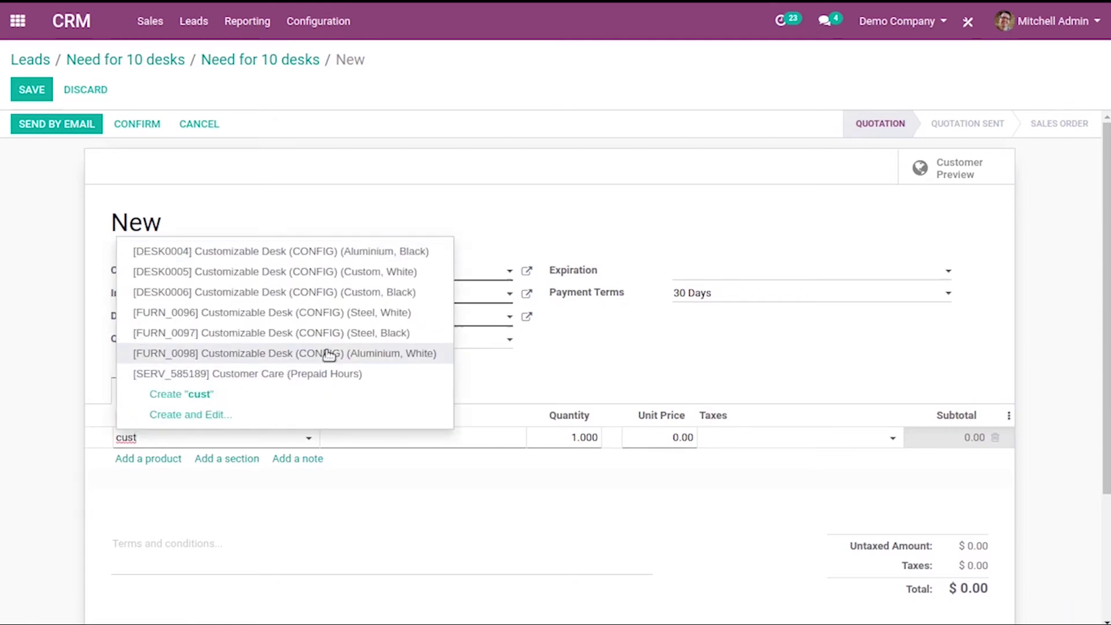
pyautogui.click(362, 354)
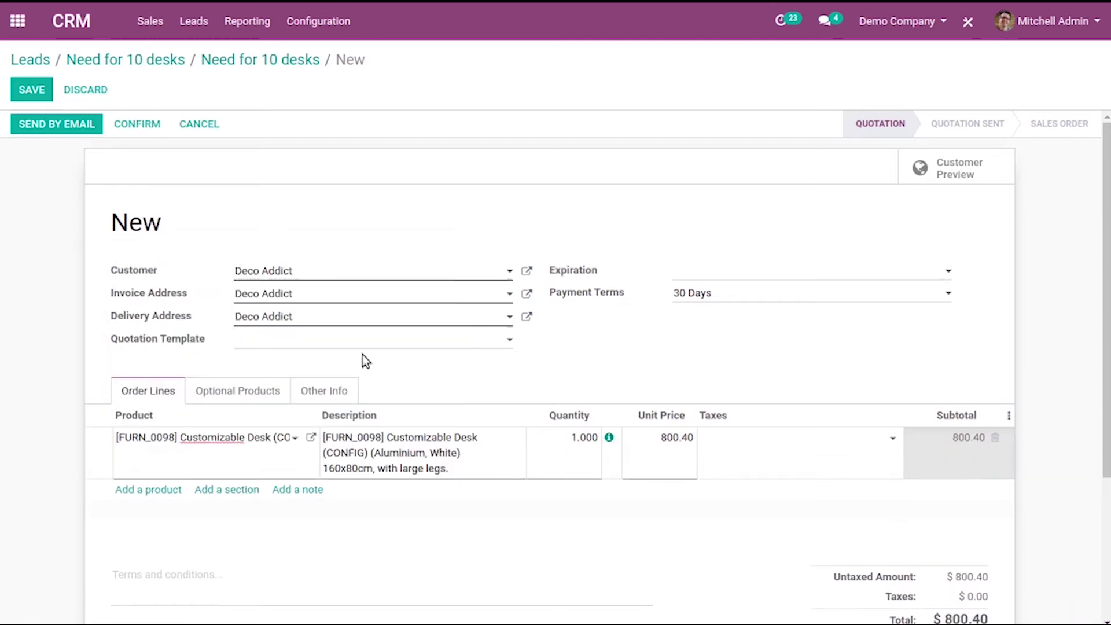
pyautogui.click(573, 437)
pyautogui.write('10')
pyautogui.click(665, 463)
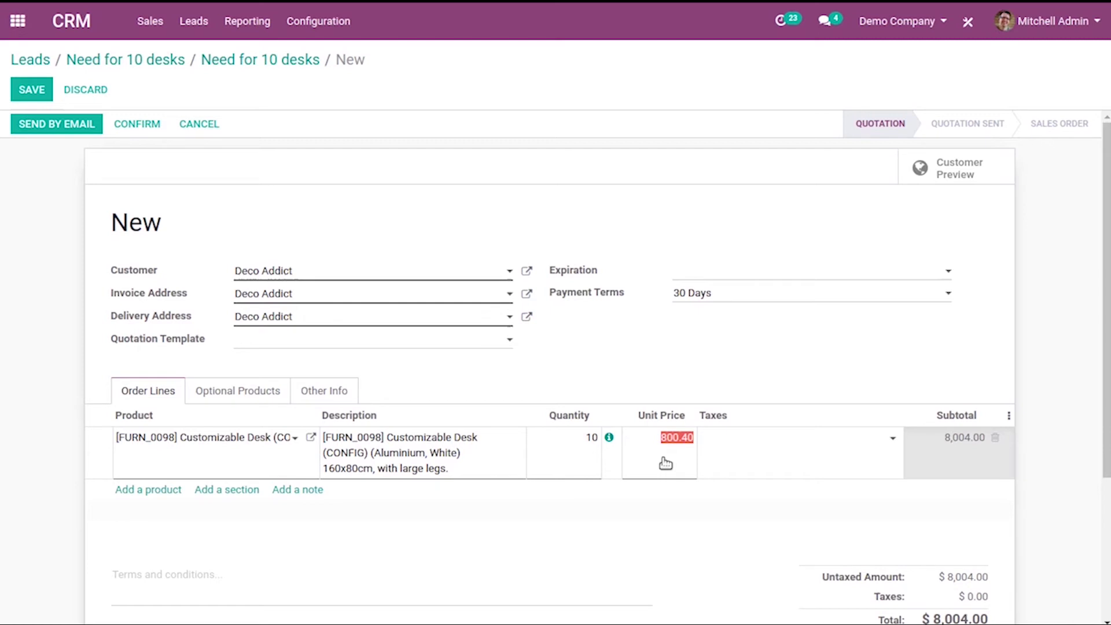
# Save the quotation as S00039 for $8,004.00 and begin emailing it
pyautogui.moveTo(1105, 298); pyautogui.dragTo(1031, 187)
pyautogui.click(28, 91)
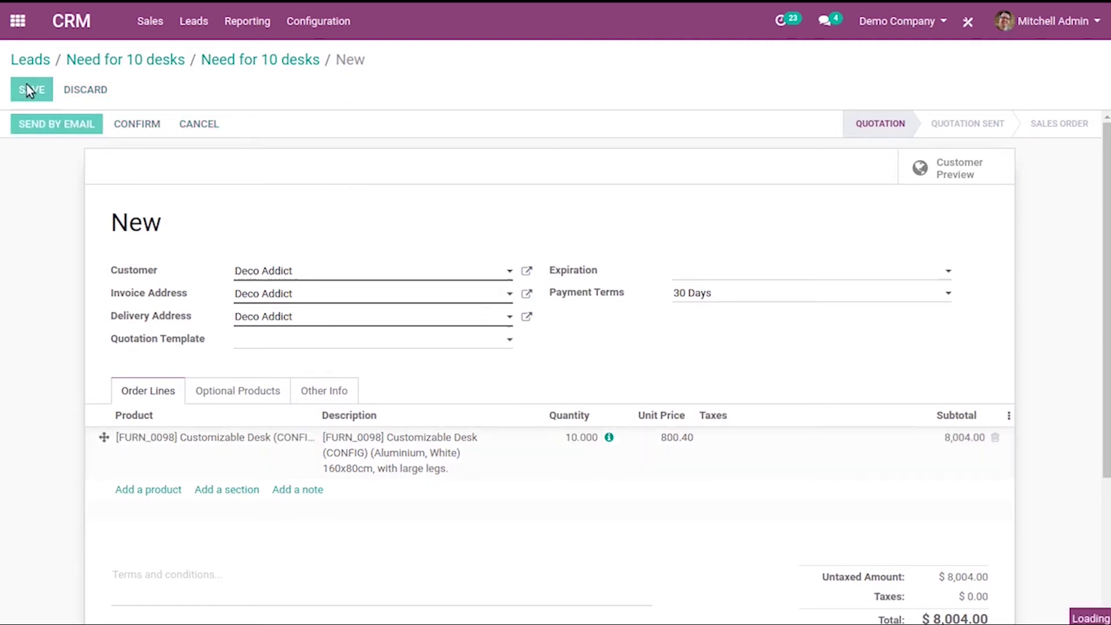
pyautogui.click(28, 91)
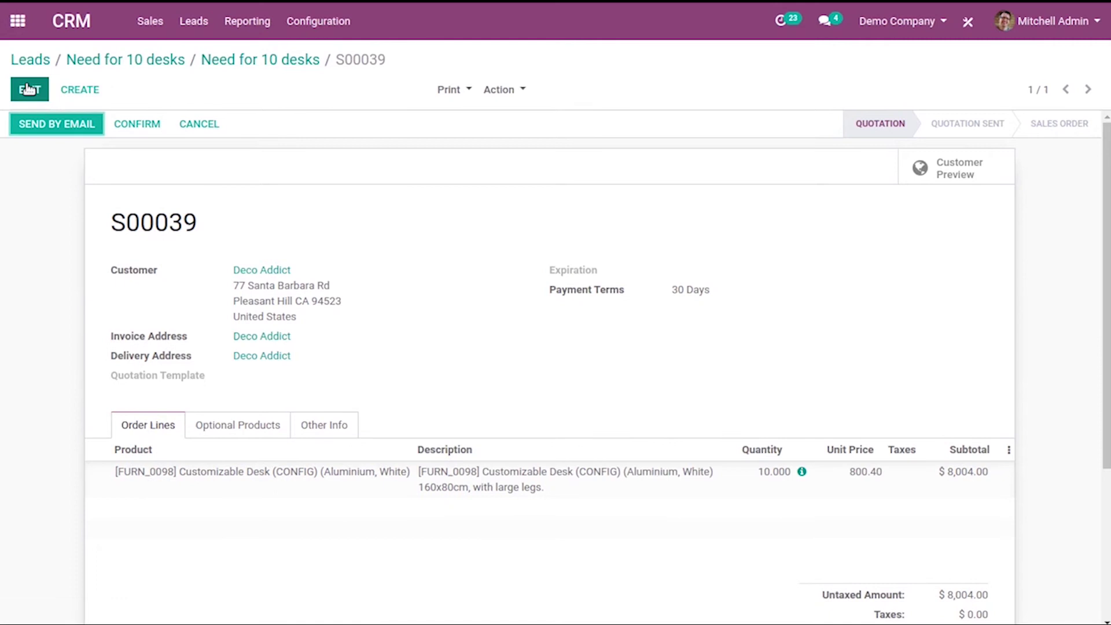
pyautogui.click(38, 129)
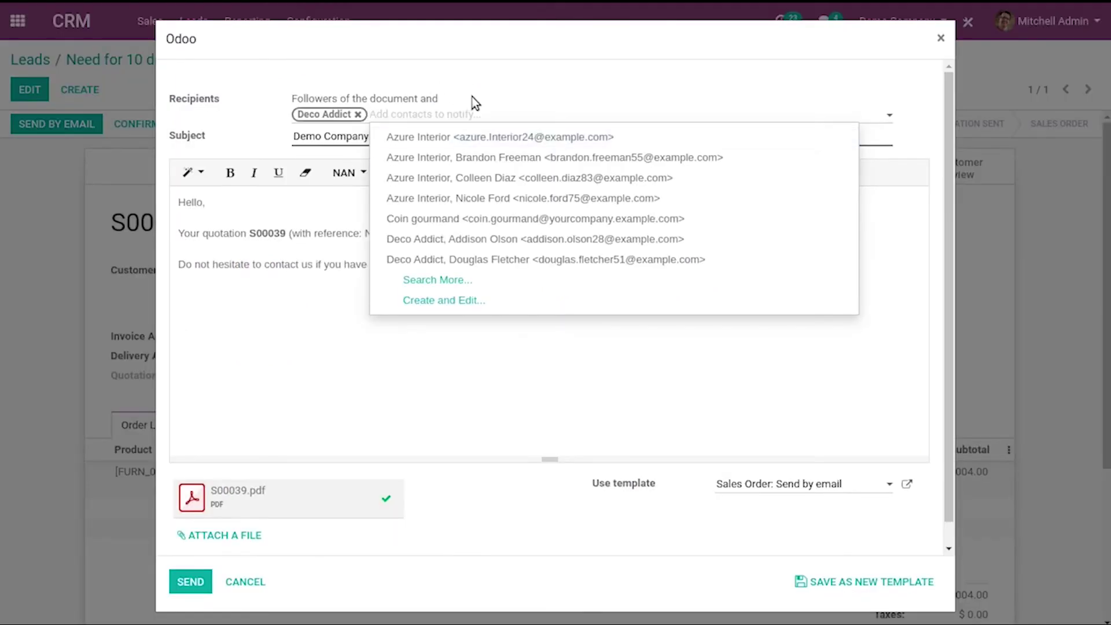
# Email quotation S00039 with its PDF to Deco Addict and confirm it as a sales order
pyautogui.click(472, 96)
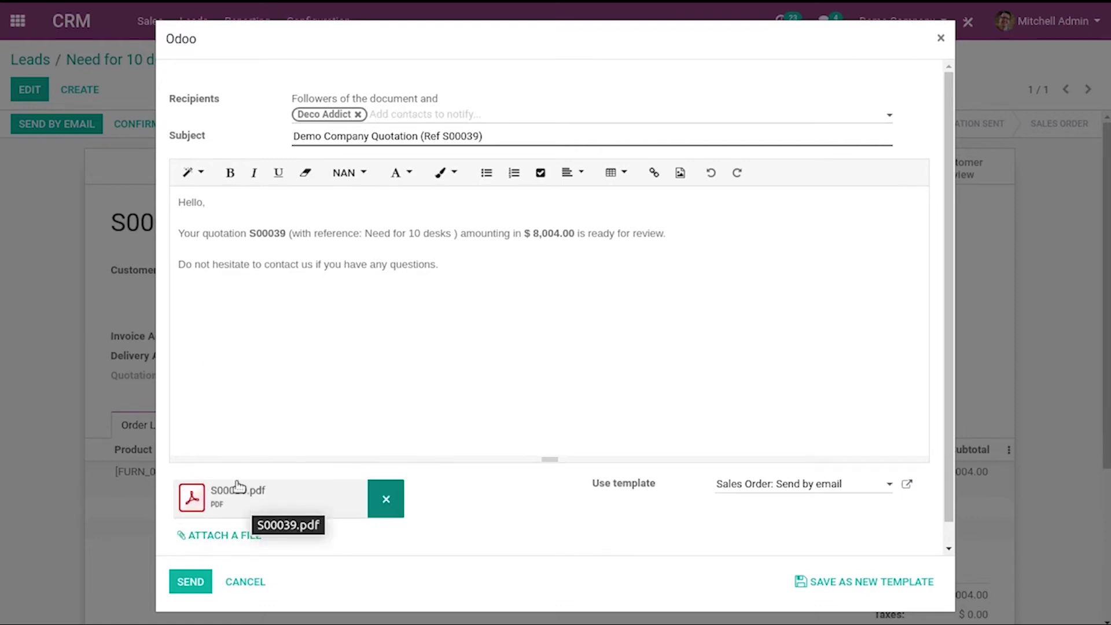
pyautogui.click(190, 581)
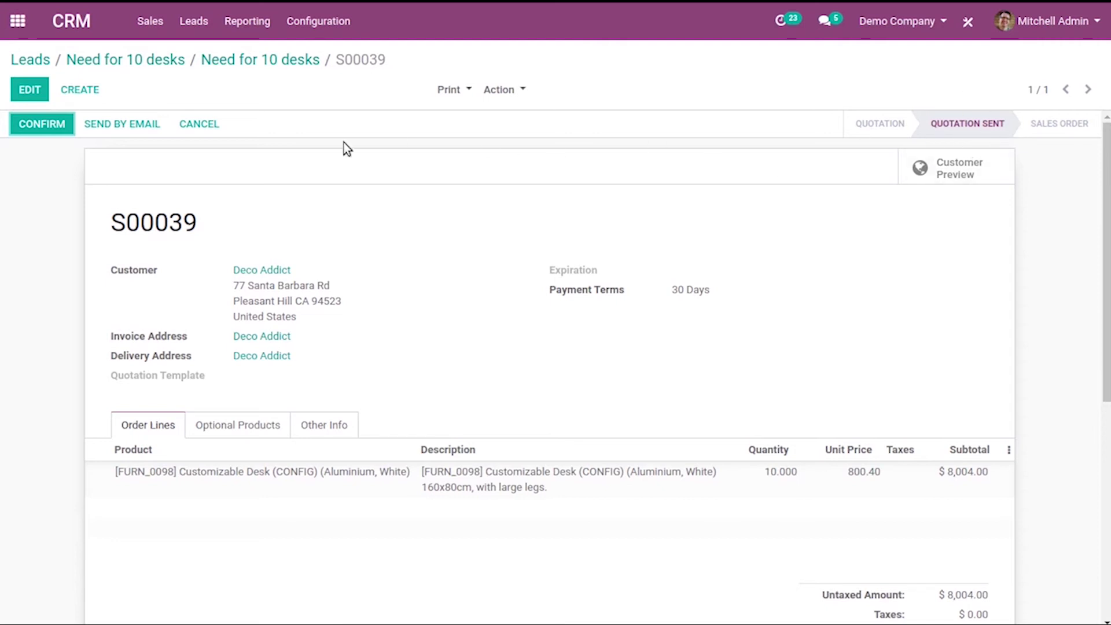
pyautogui.click(40, 130)
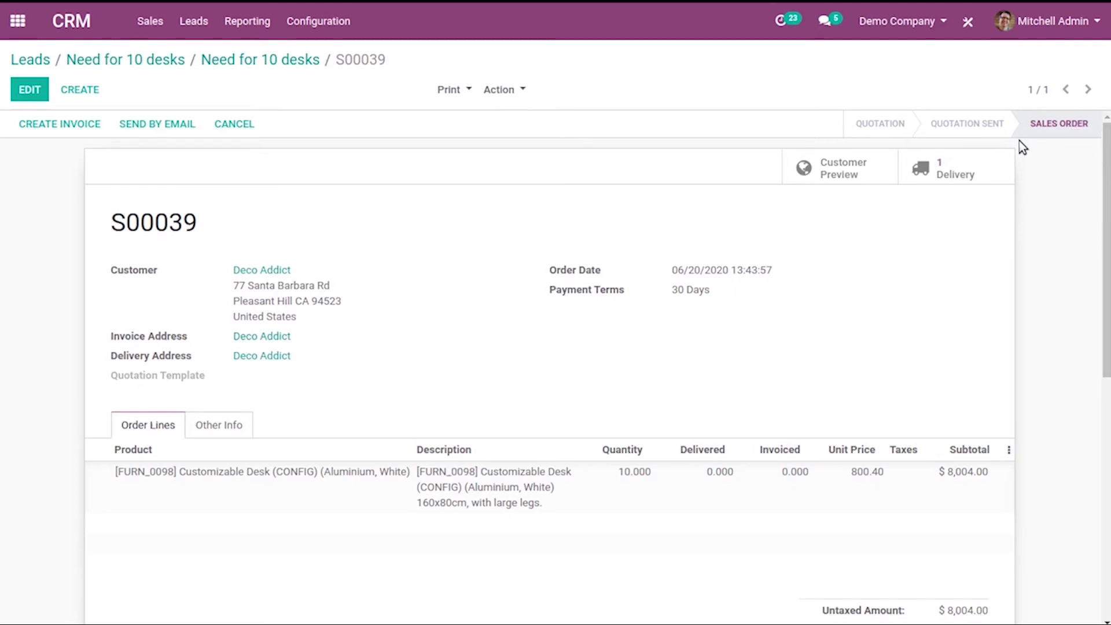
# Validate delivery WH/OUT/00030 of the 10 desks and return to sales order S00039
pyautogui.click(944, 169)
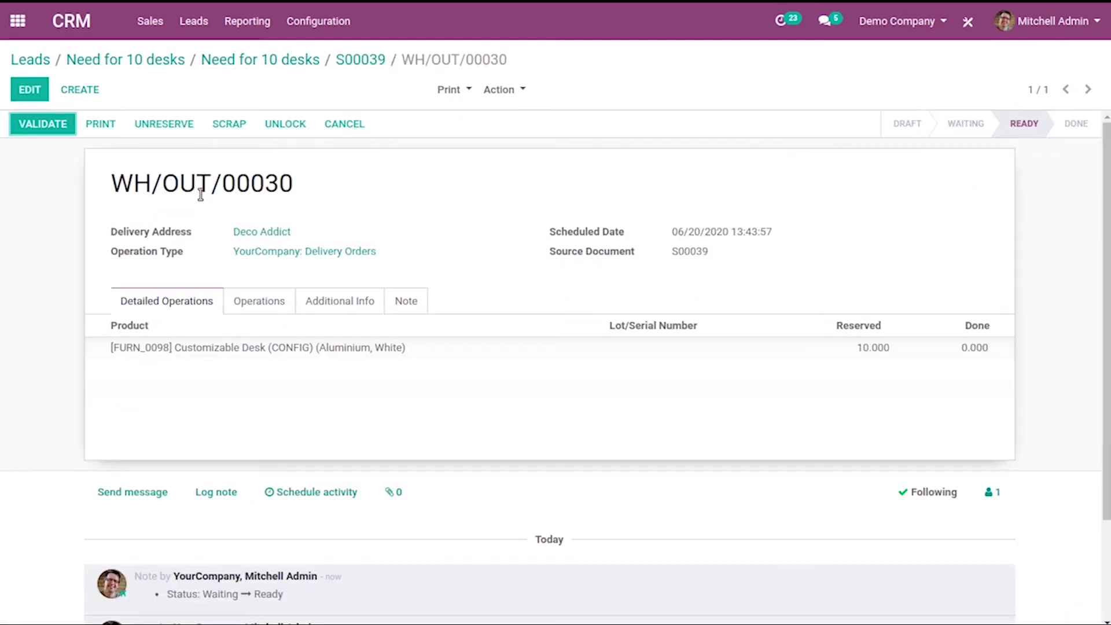
pyautogui.click(37, 128)
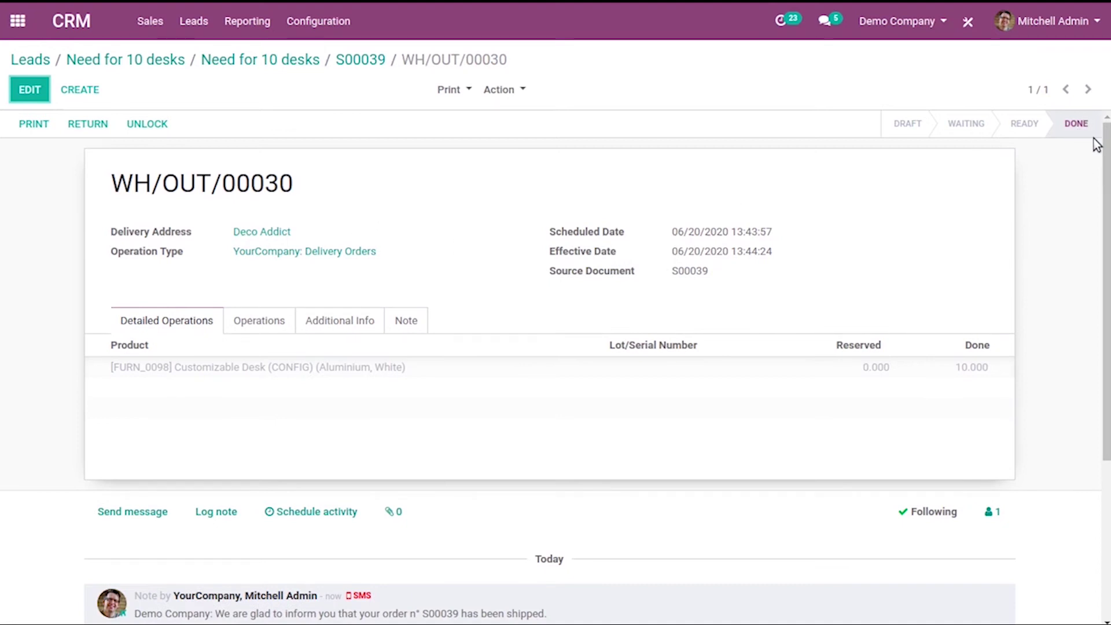
pyautogui.click(349, 60)
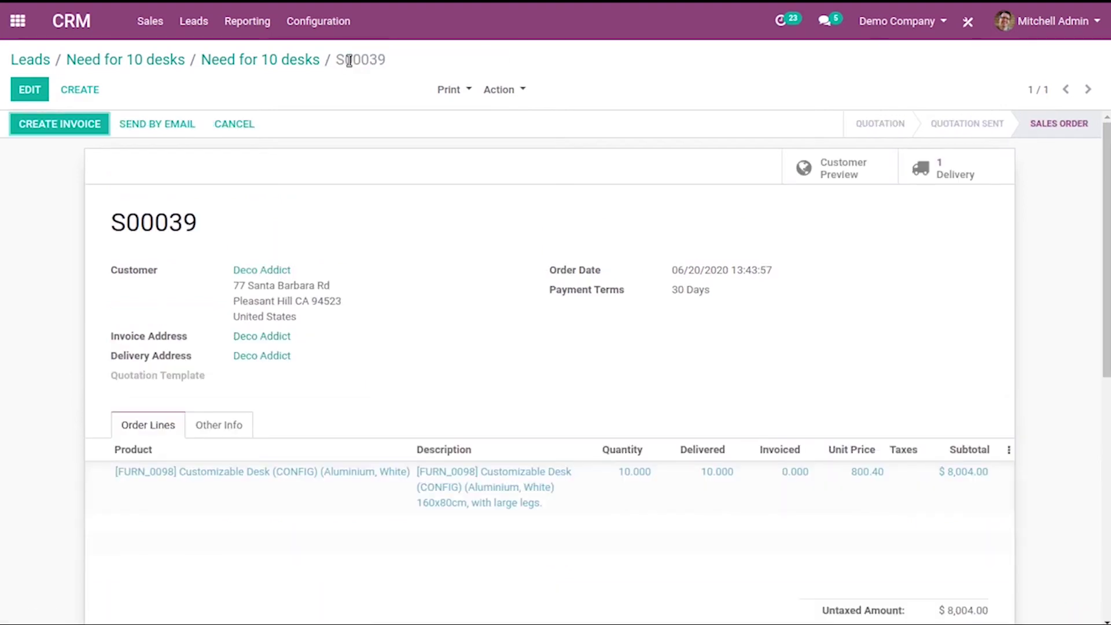
# Create a regular invoice from S00039, post it as INV/2020/0006 for $8,004.00, and preview it
pyautogui.click(67, 126)
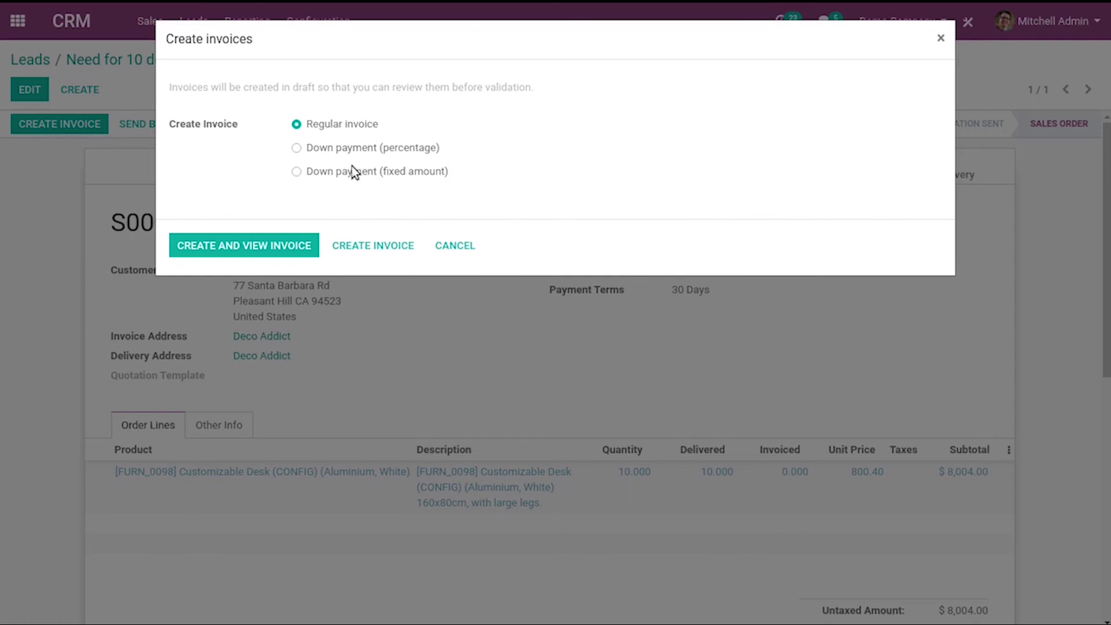
pyautogui.click(201, 247)
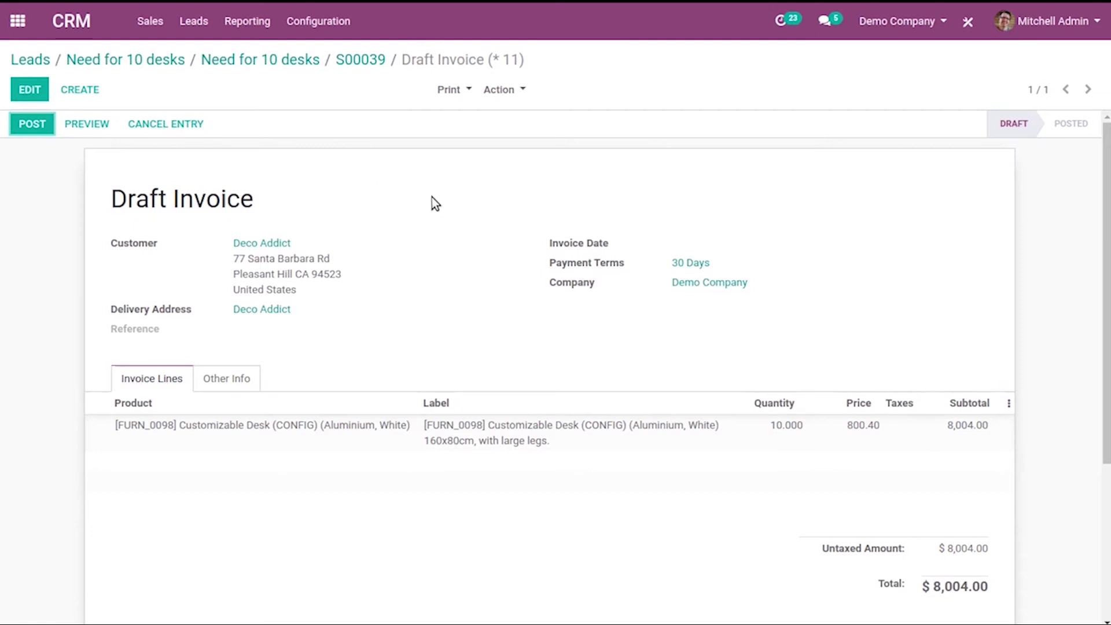
pyautogui.click(25, 126)
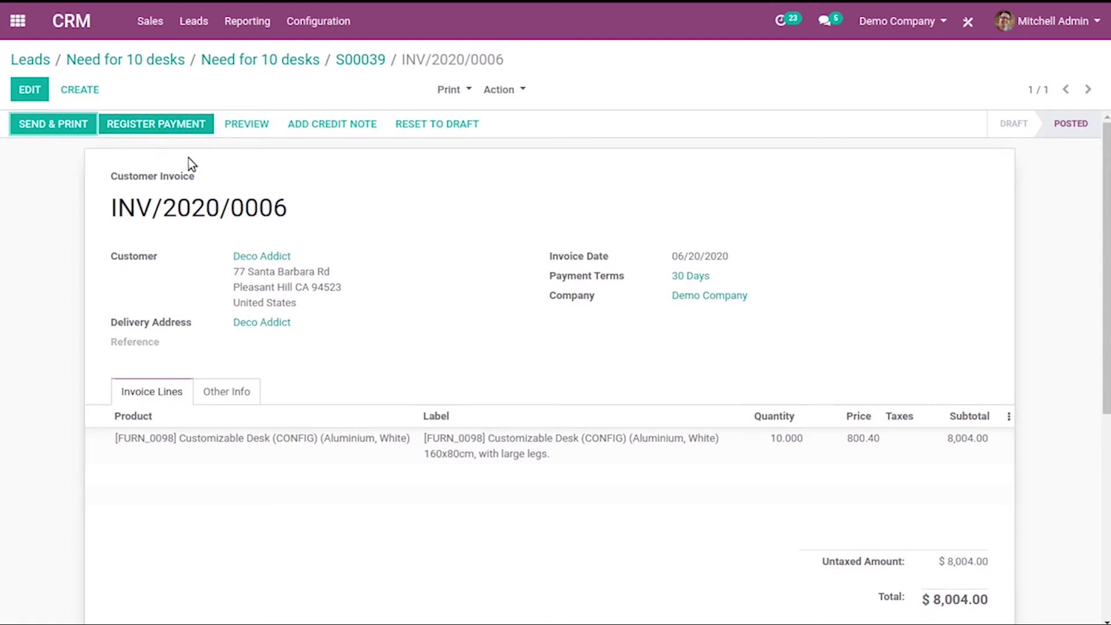
pyautogui.click(249, 125)
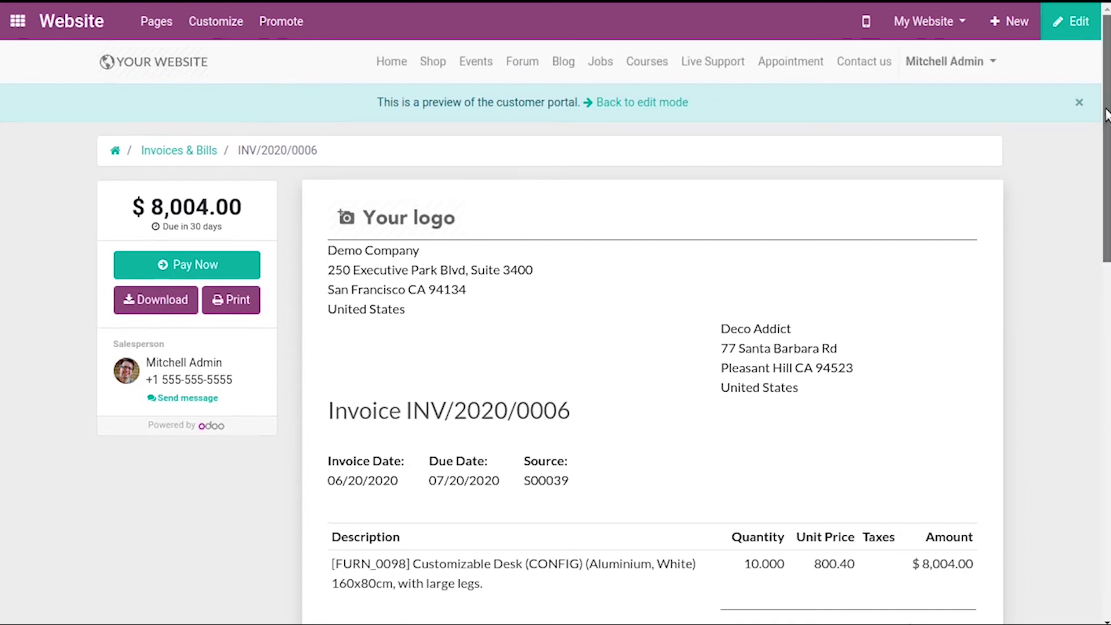
pyautogui.scroll(-2, 1106, 173)
pyautogui.scroll(-5, 604, 332)
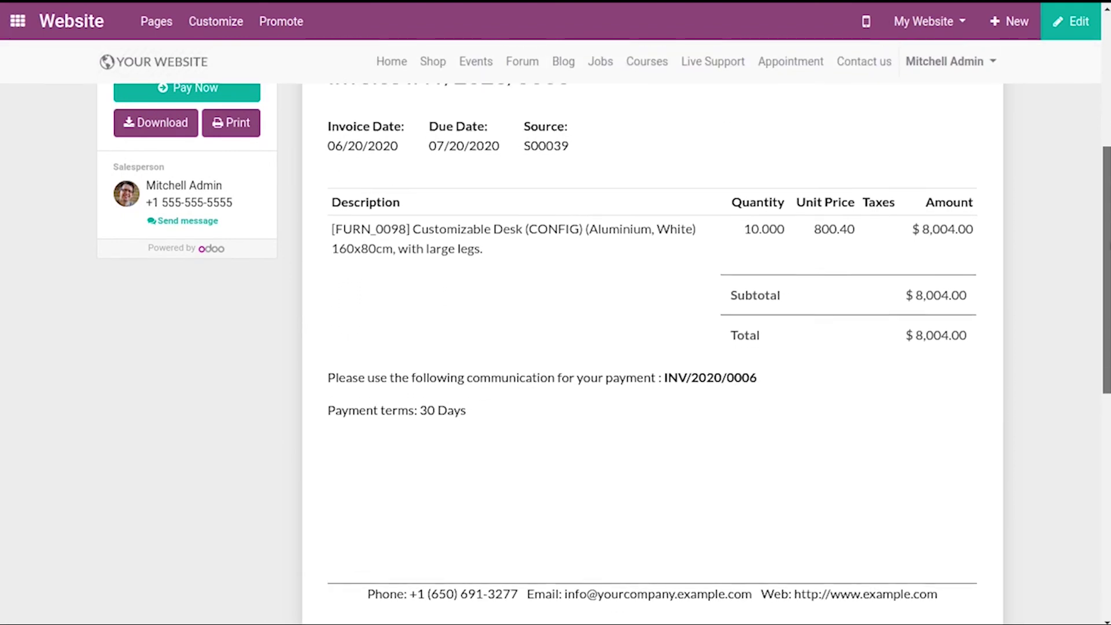
pyautogui.scroll(7, 603, 331)
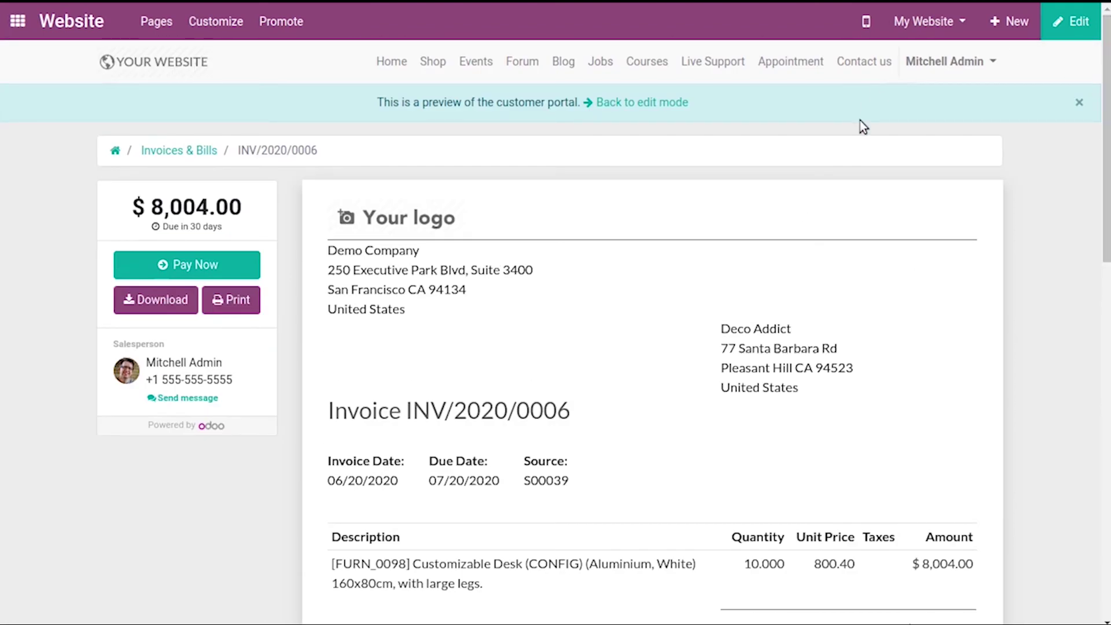
pyautogui.click(668, 111)
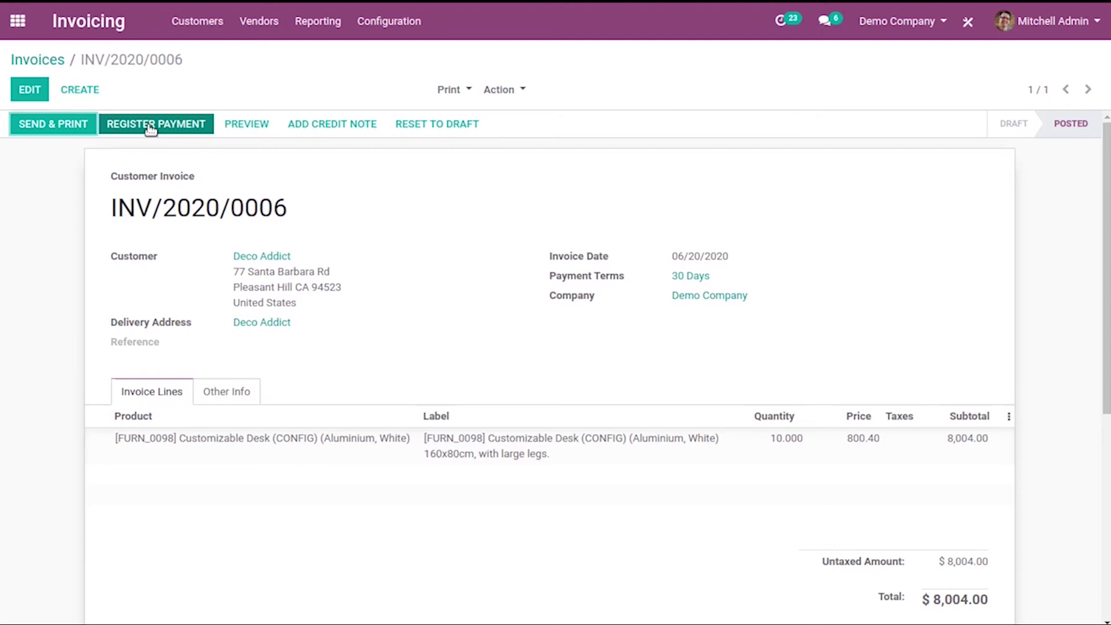
# Register the $8,004.00 payment for INV/2020/0006 through the Bank (USD) journal
pyautogui.click(151, 130)
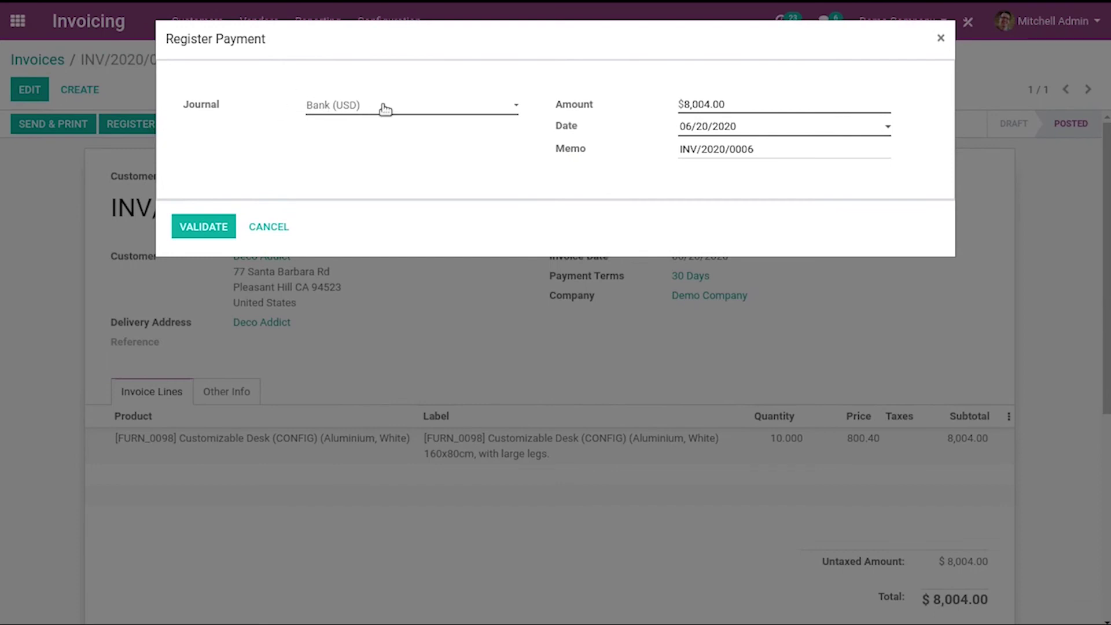
pyautogui.click(389, 109)
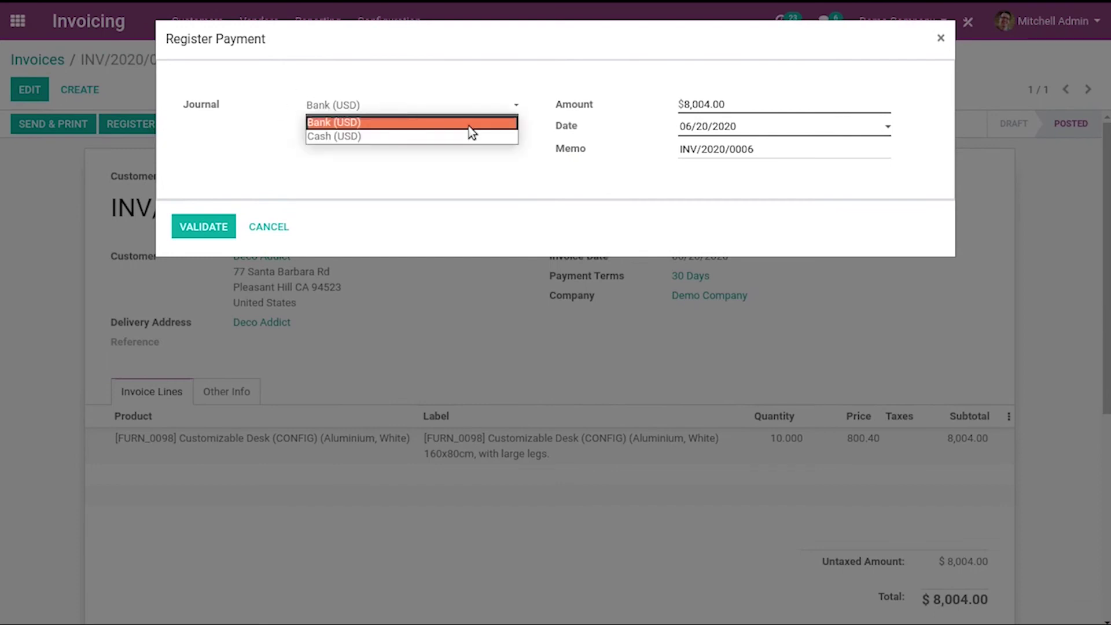
pyautogui.click(393, 123)
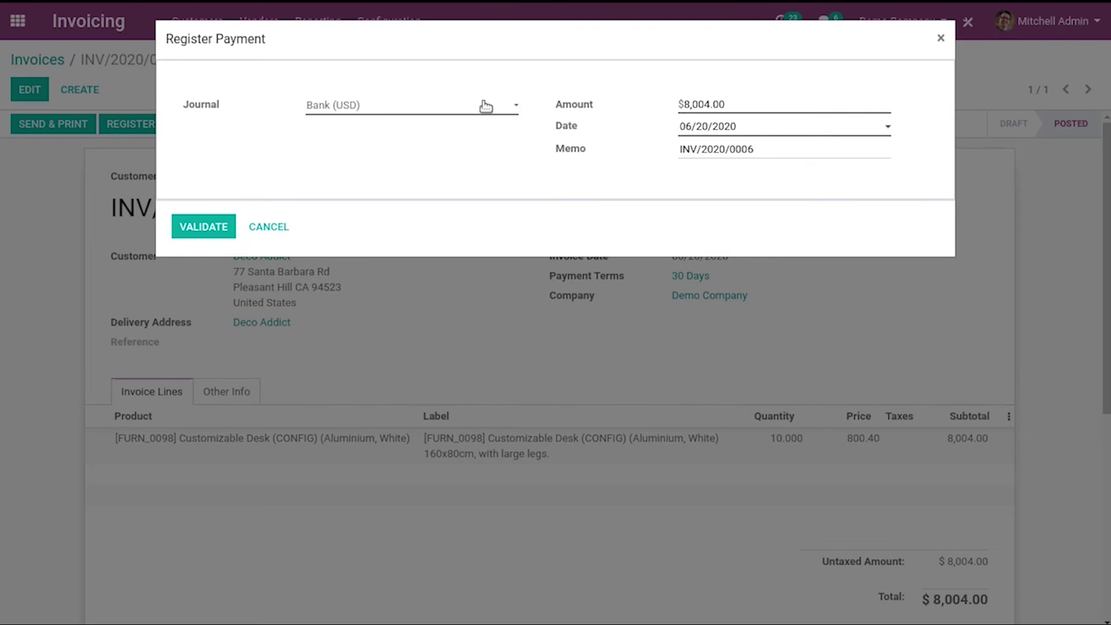
pyautogui.click(198, 229)
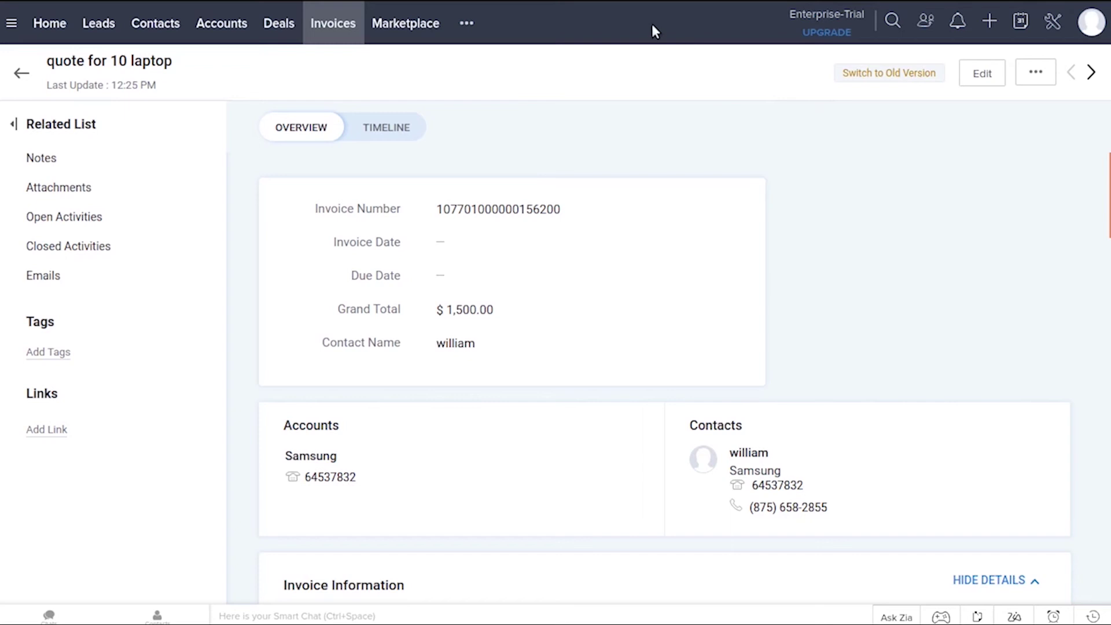
# Leave the invoice for the All Contacts list of 19 and start a blank Create Contact form
pyautogui.moveTo(249, 46)
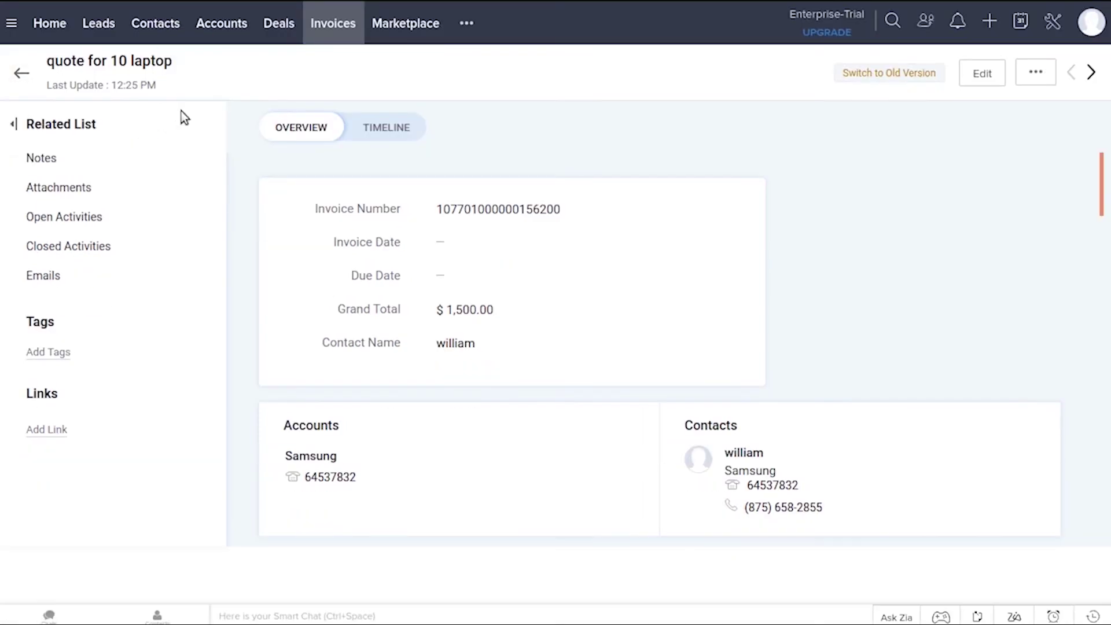
pyautogui.click(167, 29)
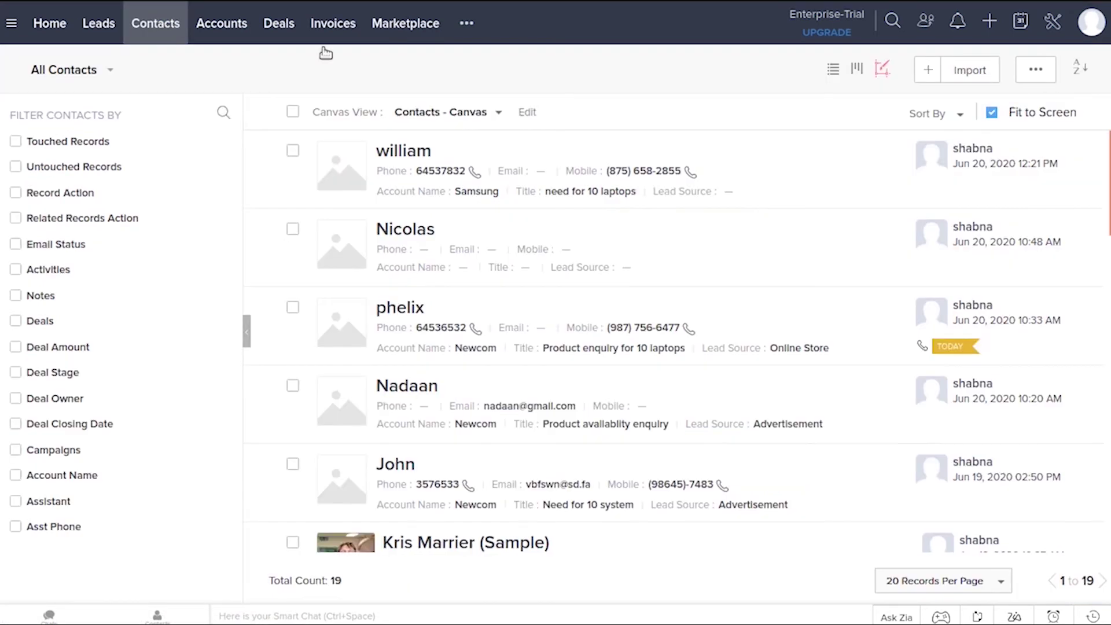
pyautogui.click(931, 71)
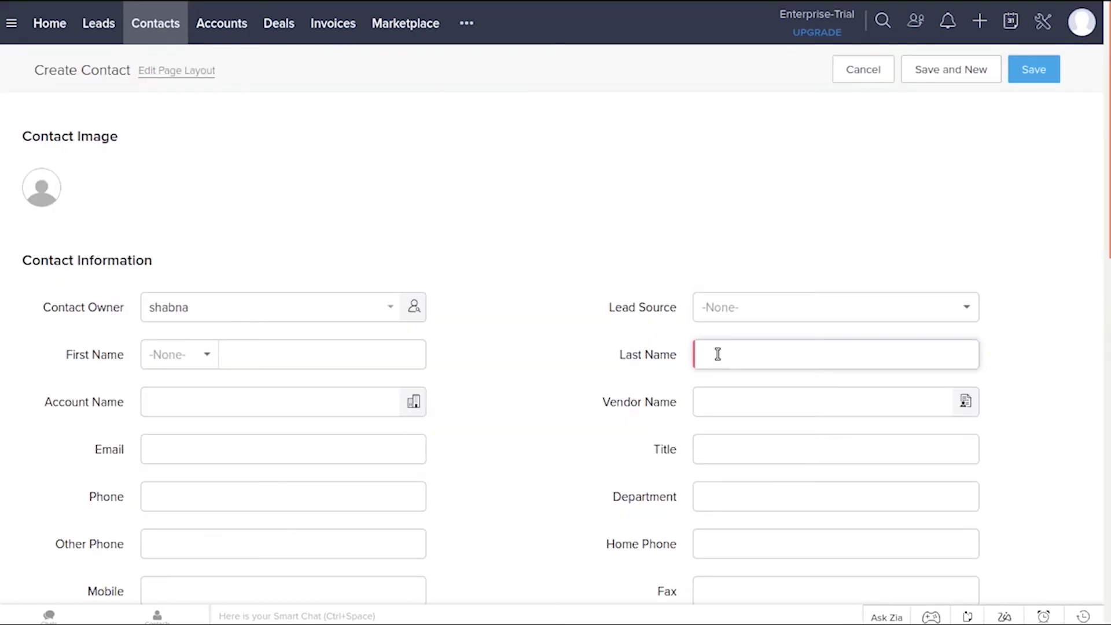
# Enter the new contact's last name, leaving every other field blank
pyautogui.click(802, 352)
pyautogui.write('sara')
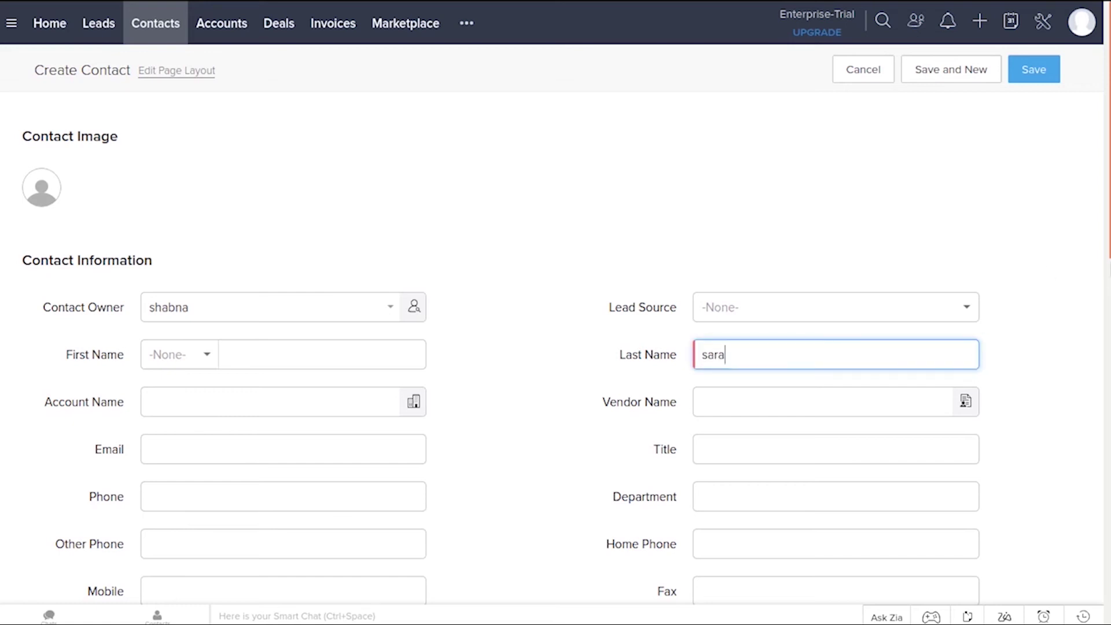
pyautogui.scroll(-4, 555, 324)
pyautogui.scroll(-1, 1106, 385)
pyautogui.scroll(2, 1106, 385)
pyautogui.scroll(-4, 1107, 384)
pyautogui.scroll(5, 1107, 375)
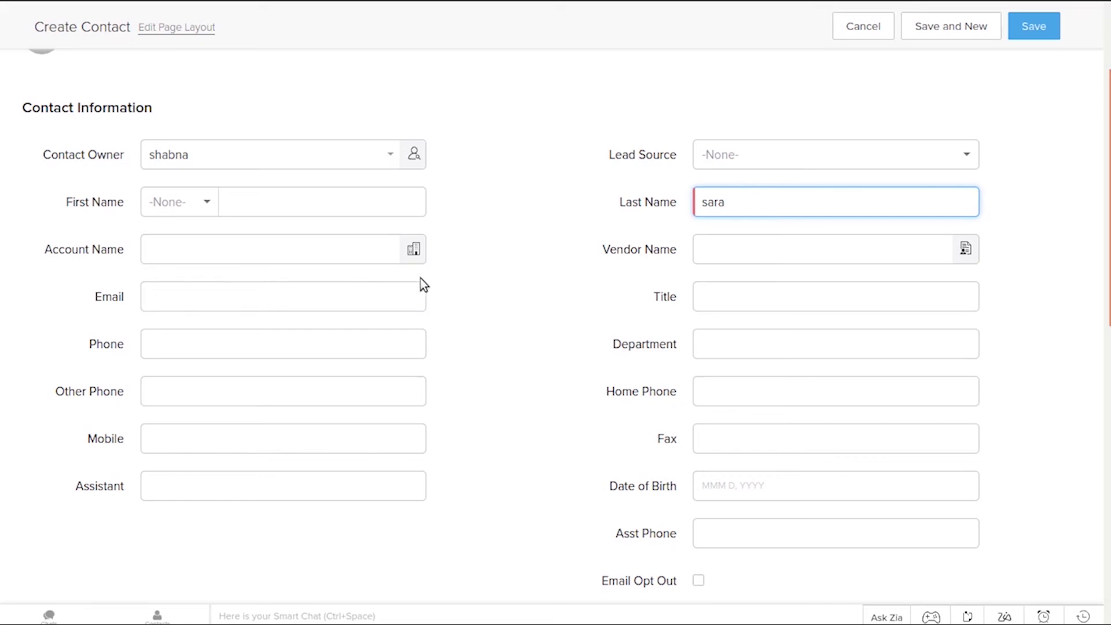
pyautogui.scroll(3, 1072, 244)
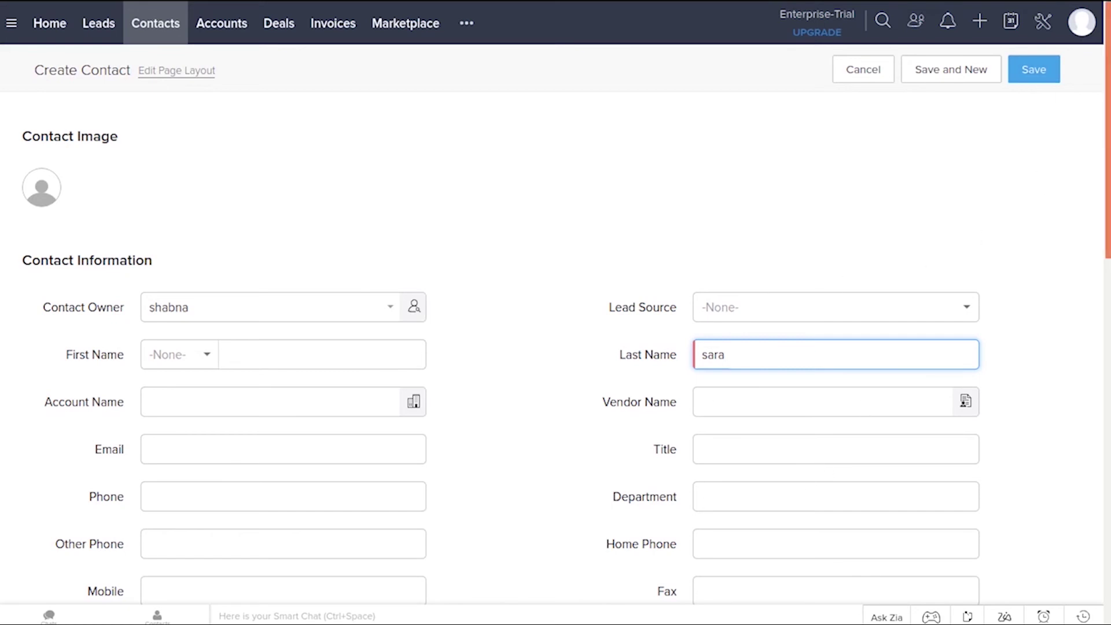
pyautogui.scroll(-3, 566, 337)
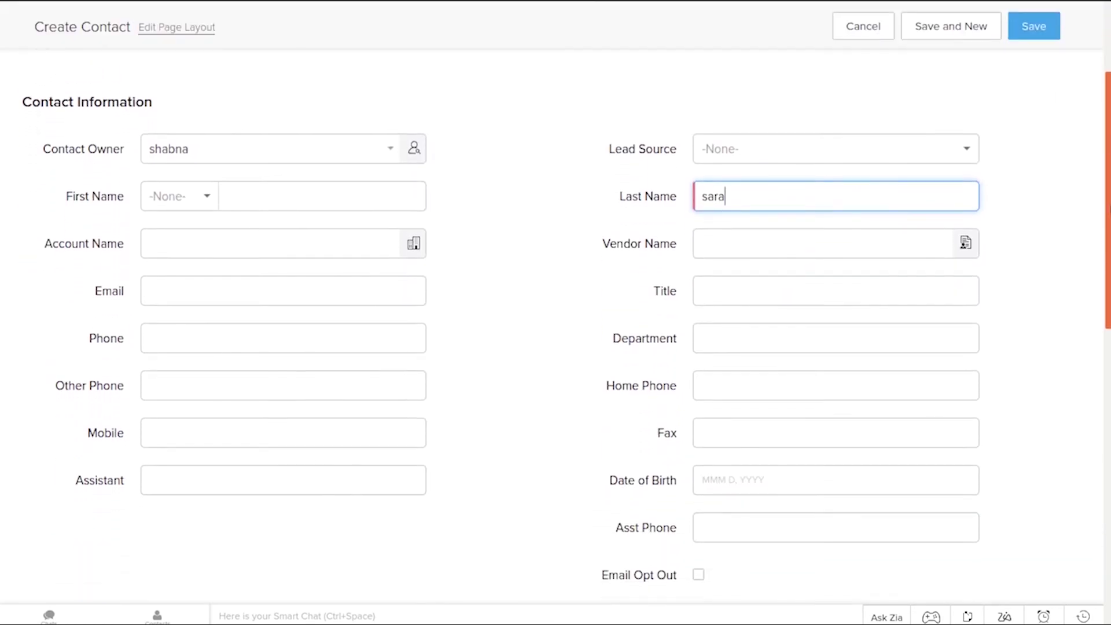
pyautogui.scroll(-2, 1108, 253)
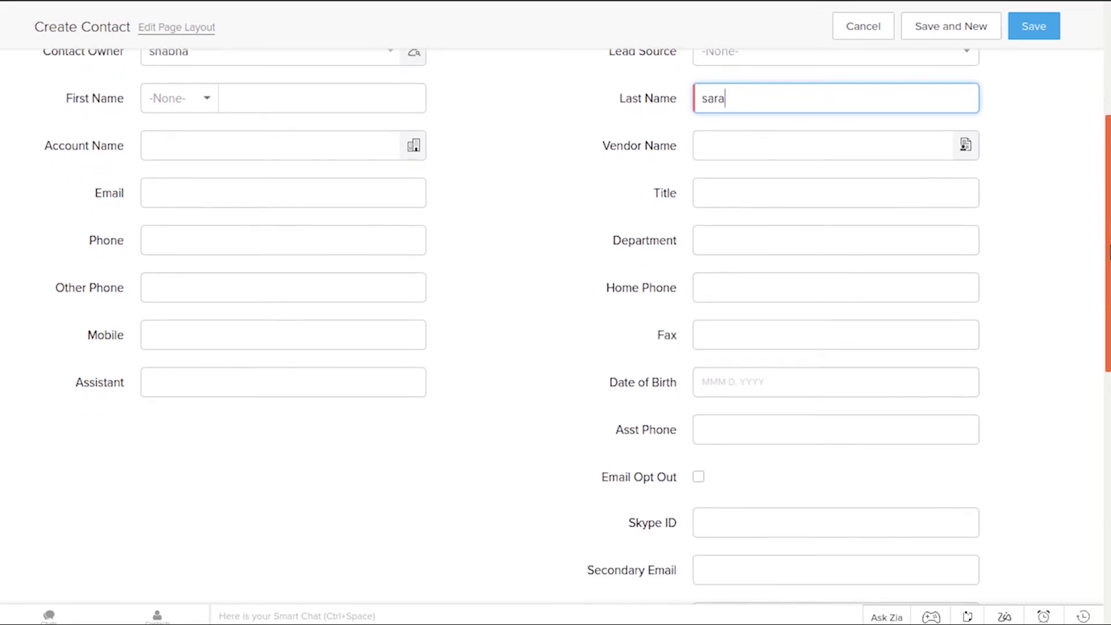
pyautogui.scroll(-5, 1109, 253)
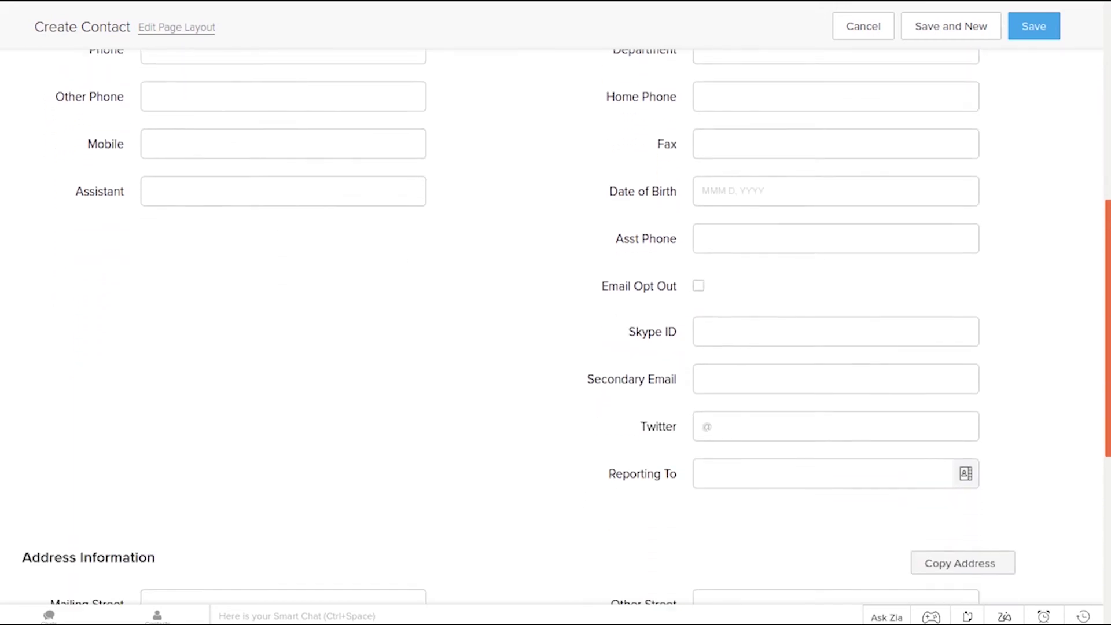
pyautogui.scroll(-1, 556, 324)
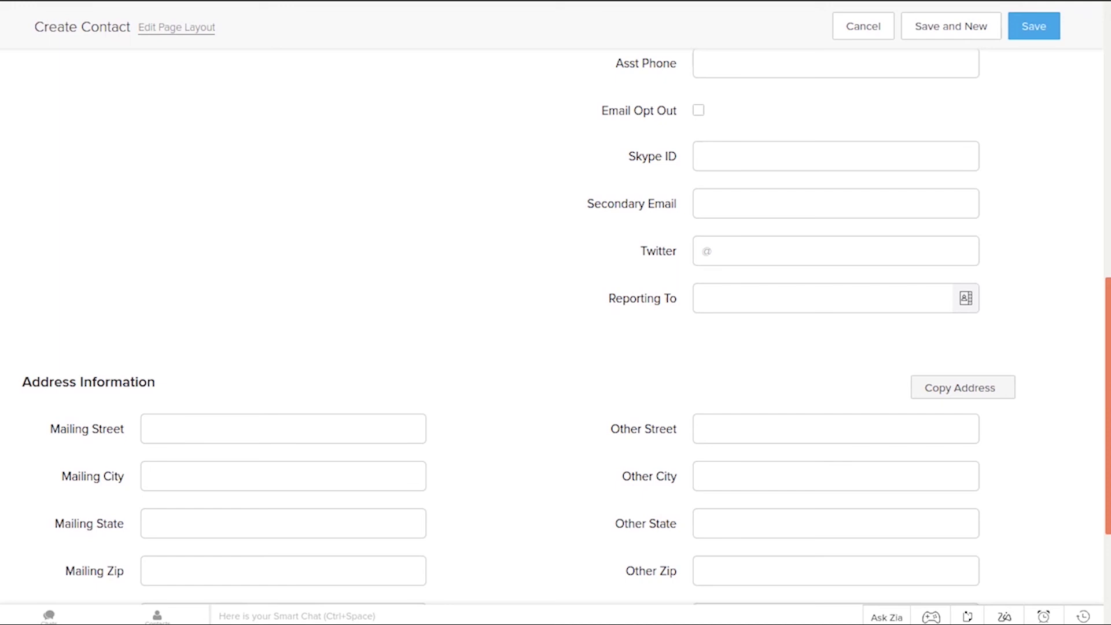
pyautogui.scroll(-3, 555, 324)
pyautogui.scroll(7, 555, 324)
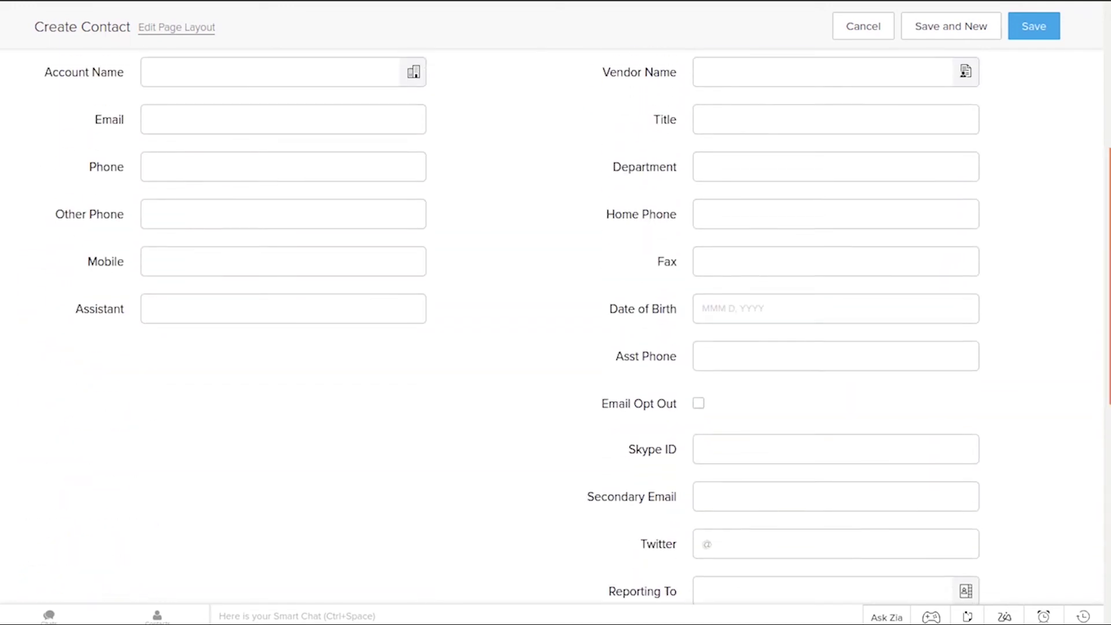
# Save the contact, check the contacts list now shows 20, then go to Accounts
pyautogui.click(1031, 30)
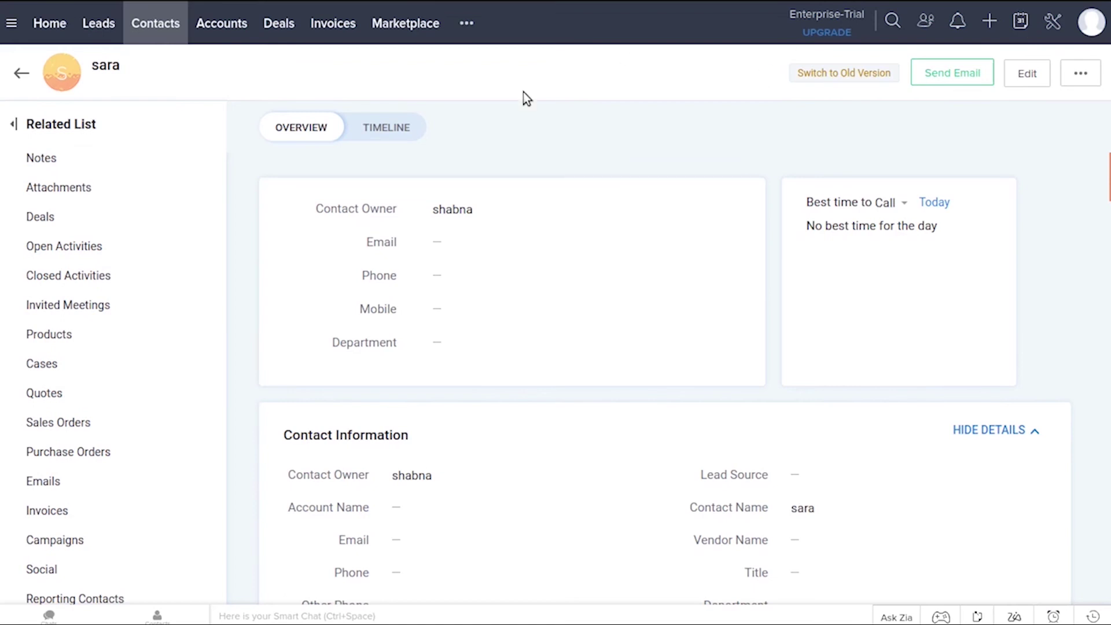
pyautogui.click(154, 21)
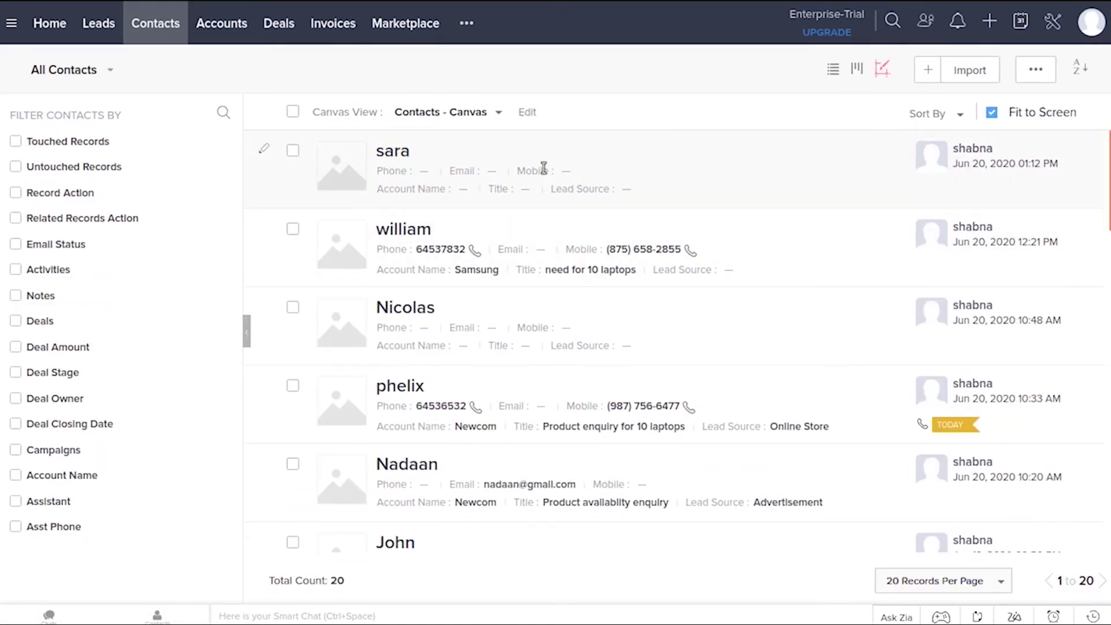
pyautogui.click(225, 32)
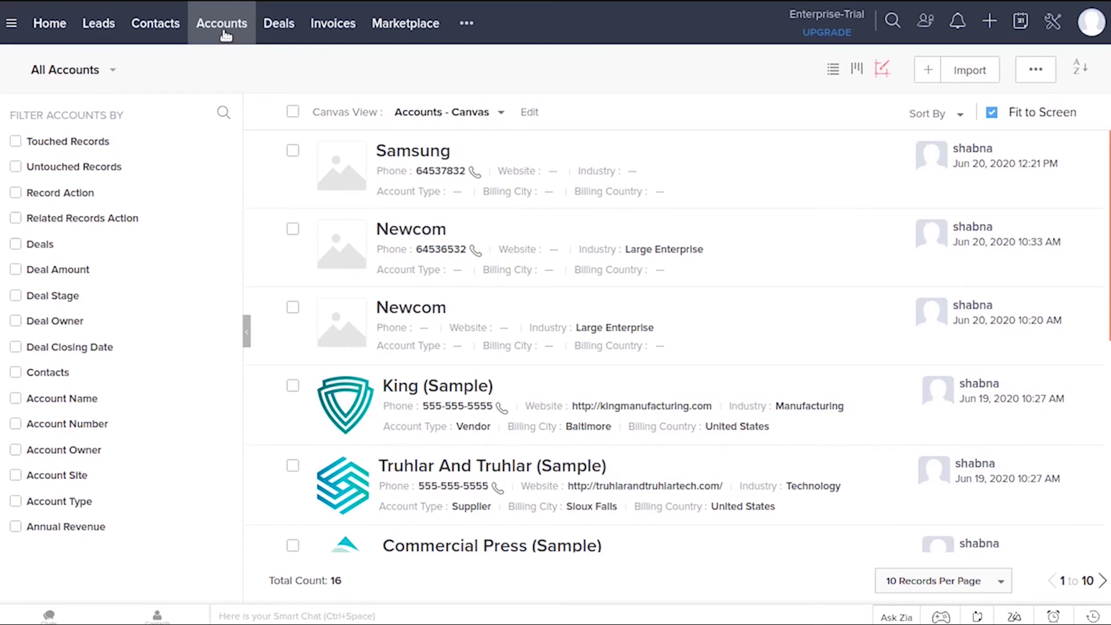
# Start a new account named 'Index plus', correcting the first letter to a capital I
pyautogui.click(929, 71)
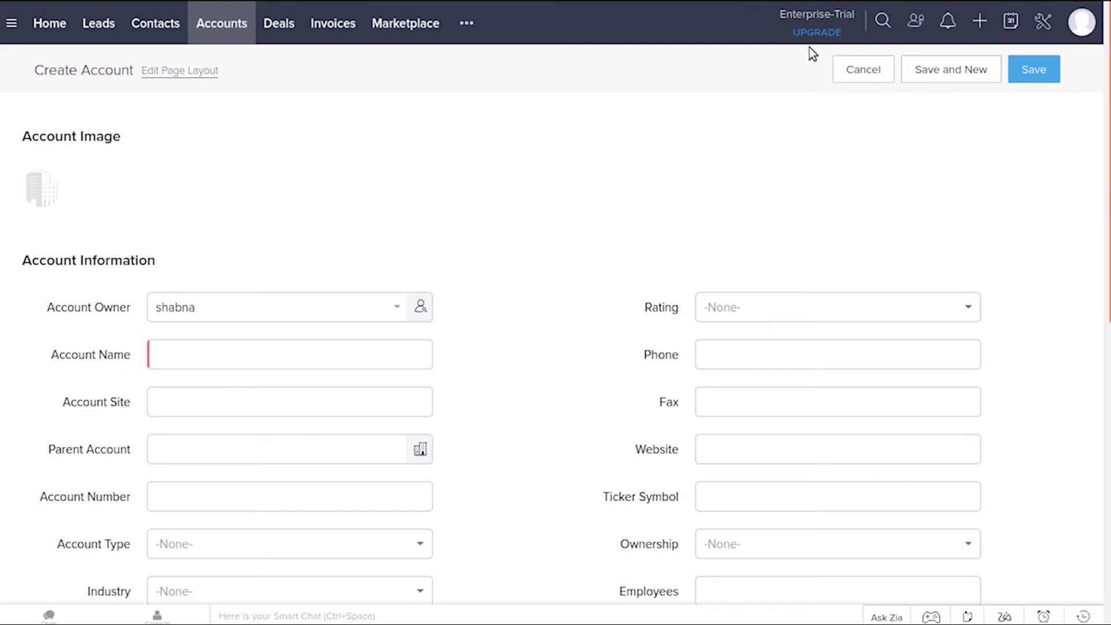
pyautogui.click(292, 359)
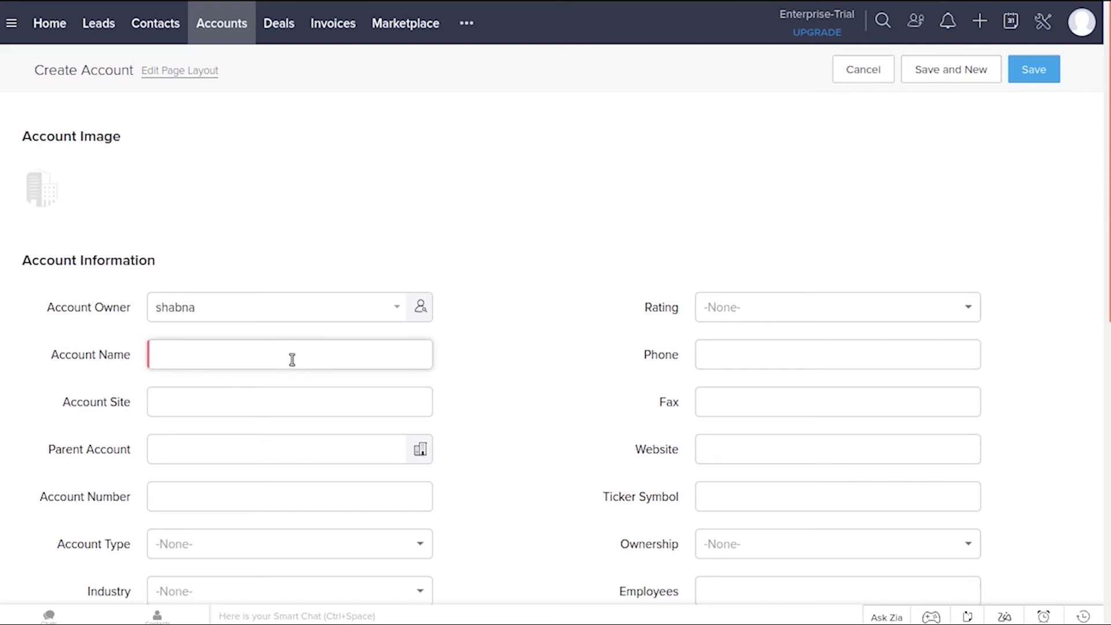
pyautogui.scroll(-2, 266, 295)
pyautogui.write('index')
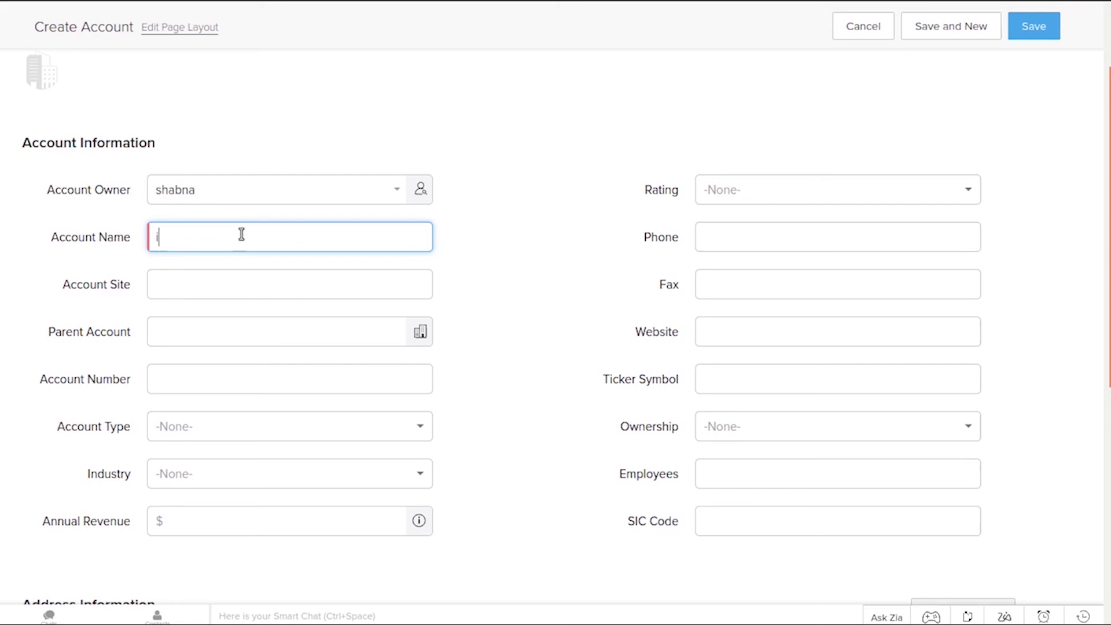
pyautogui.write('lu')
pyautogui.click(163, 238)
pyautogui.press('BackSpace')
pyautogui.write('I')
# Set the industry to Large Enterprise, enter the company's phone number, and save the account
pyautogui.click(249, 478)
pyautogui.click(224, 449)
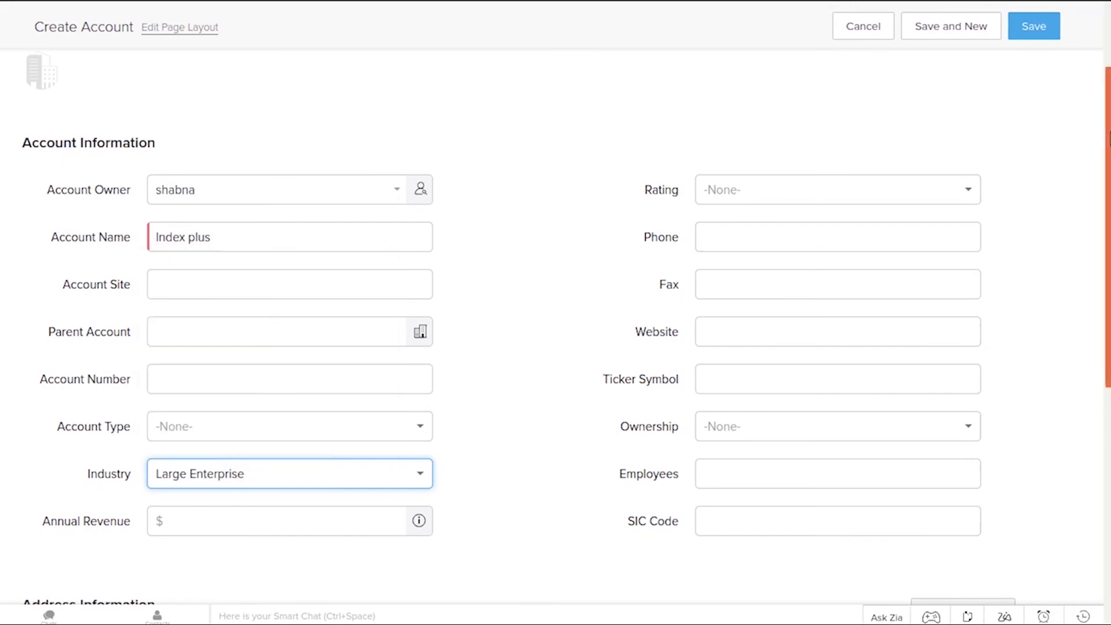
pyautogui.scroll(-1, 915, 200)
pyautogui.click(915, 200)
pyautogui.write('65375628')
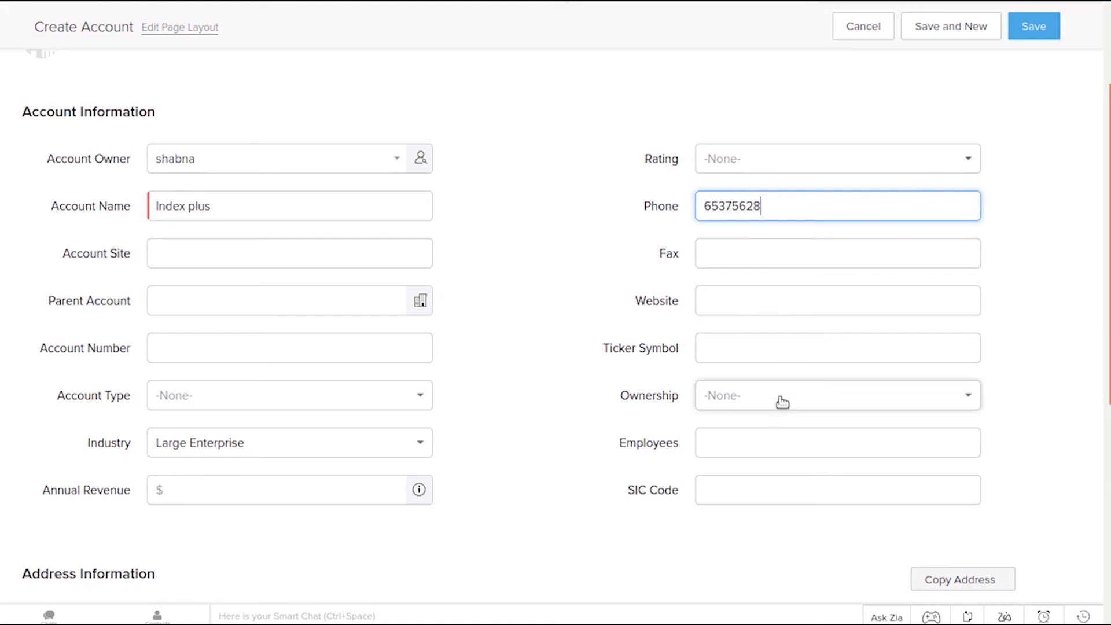
pyautogui.scroll(-7, 952, 431)
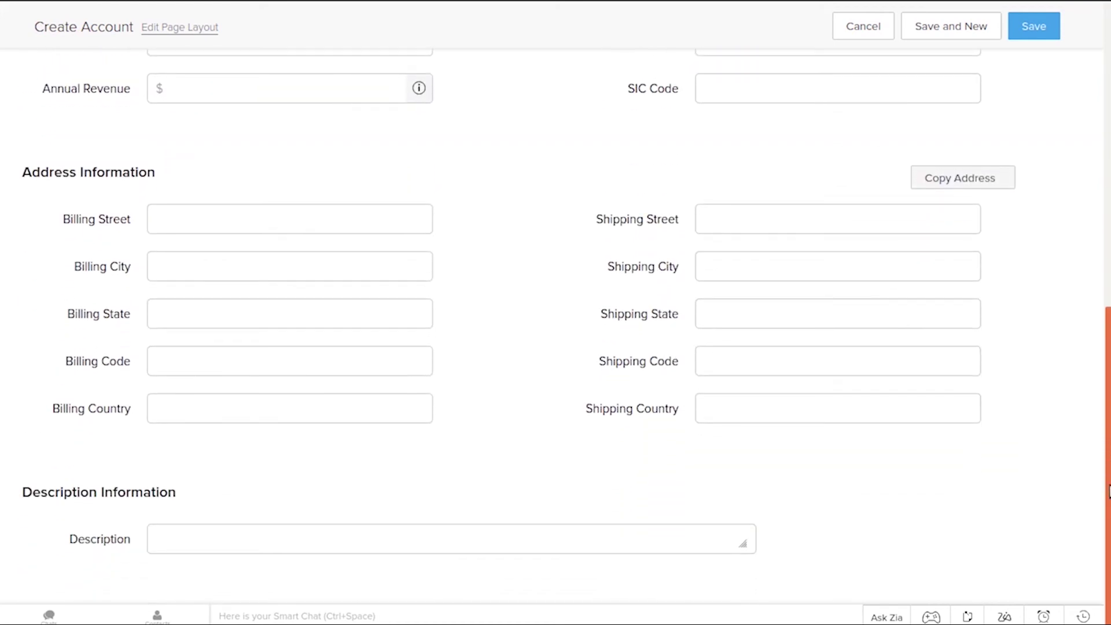
pyautogui.scroll(8, 1108, 492)
pyautogui.click(1030, 51)
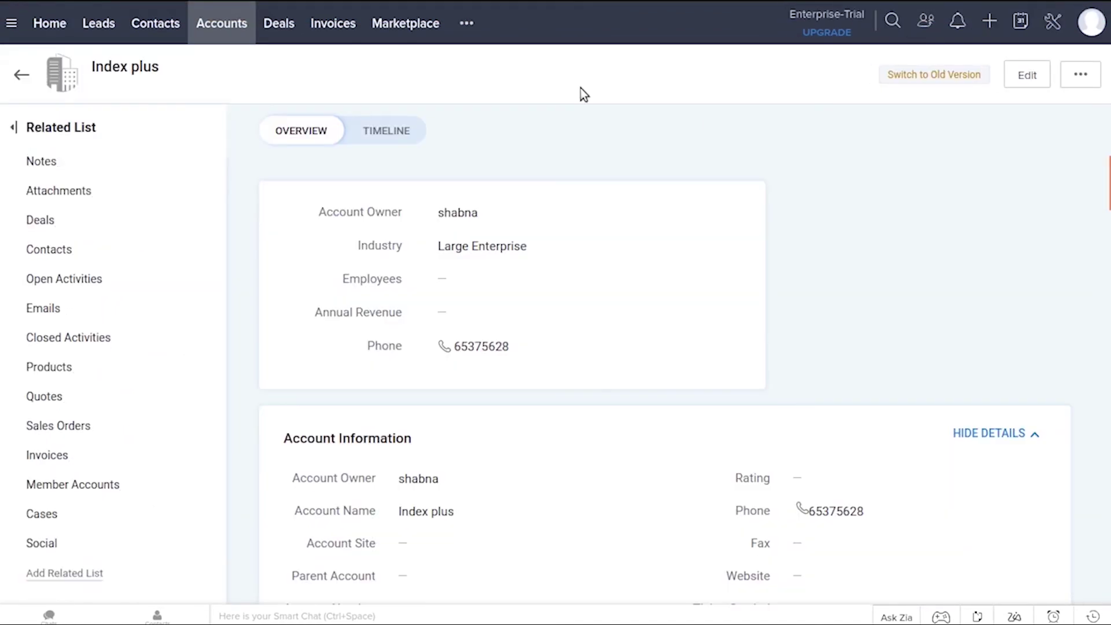
# Review the Samsung account record, then return to the All Contacts list of 20
pyautogui.click(209, 29)
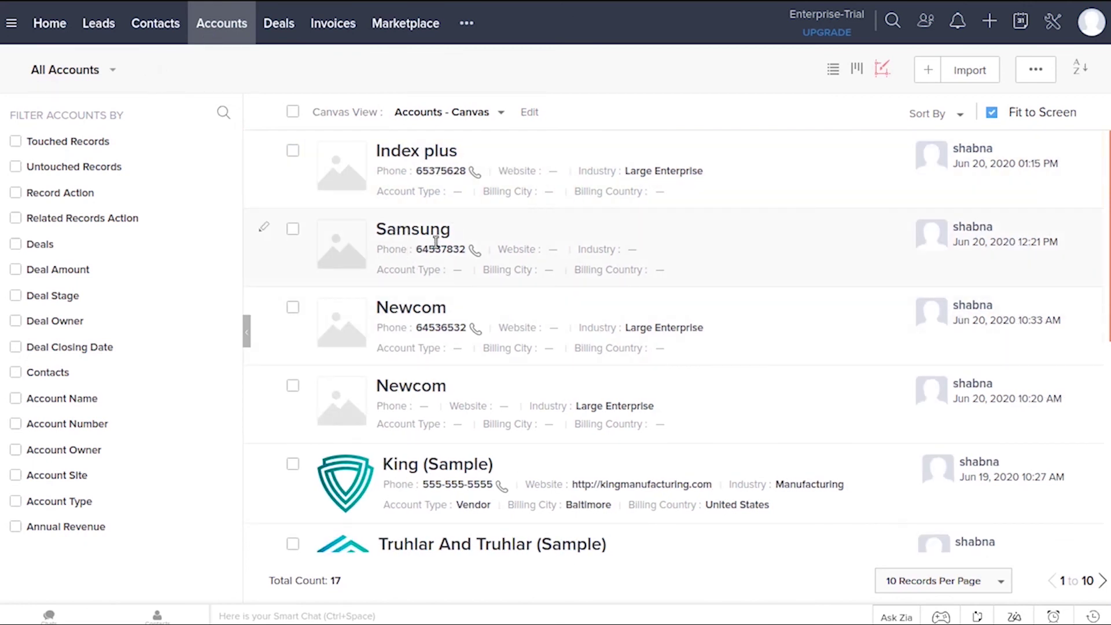
pyautogui.click(765, 257)
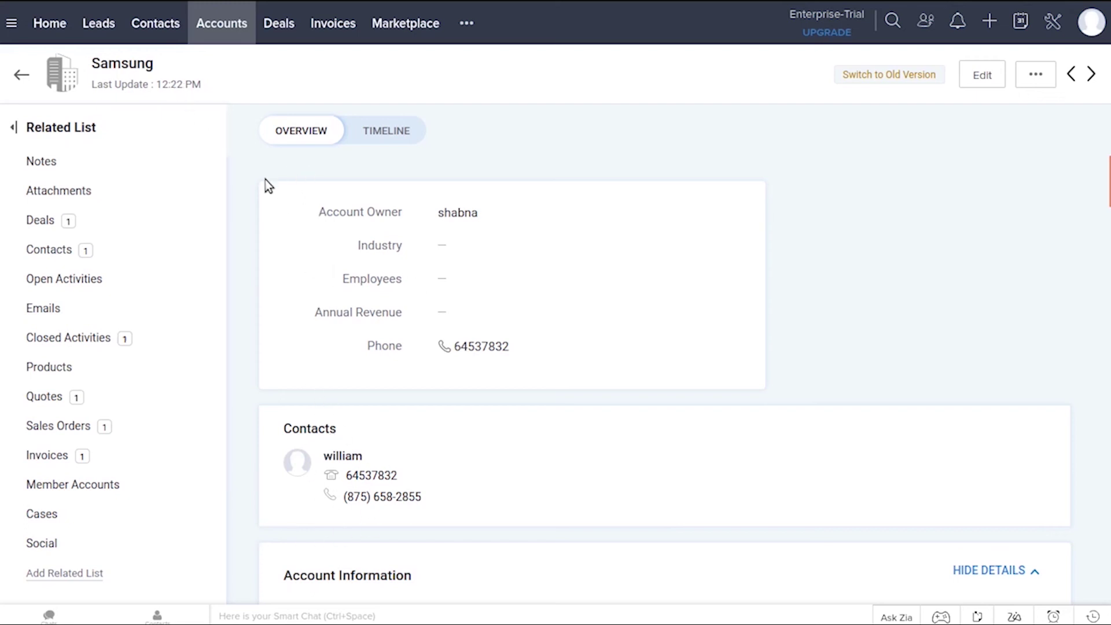
pyautogui.click(147, 26)
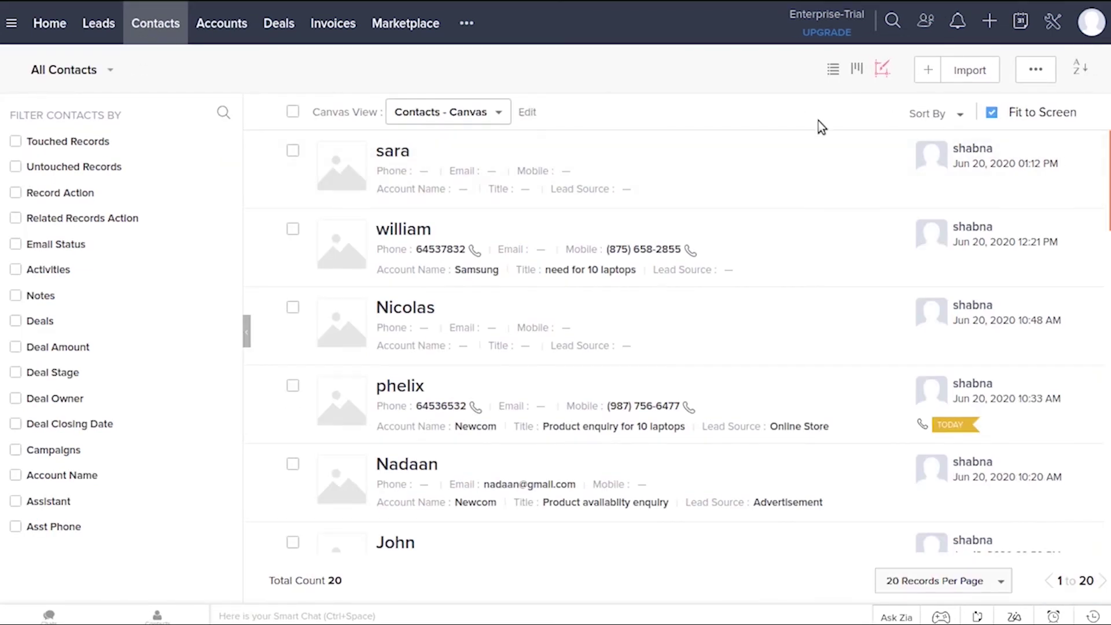
pyautogui.click(683, 149)
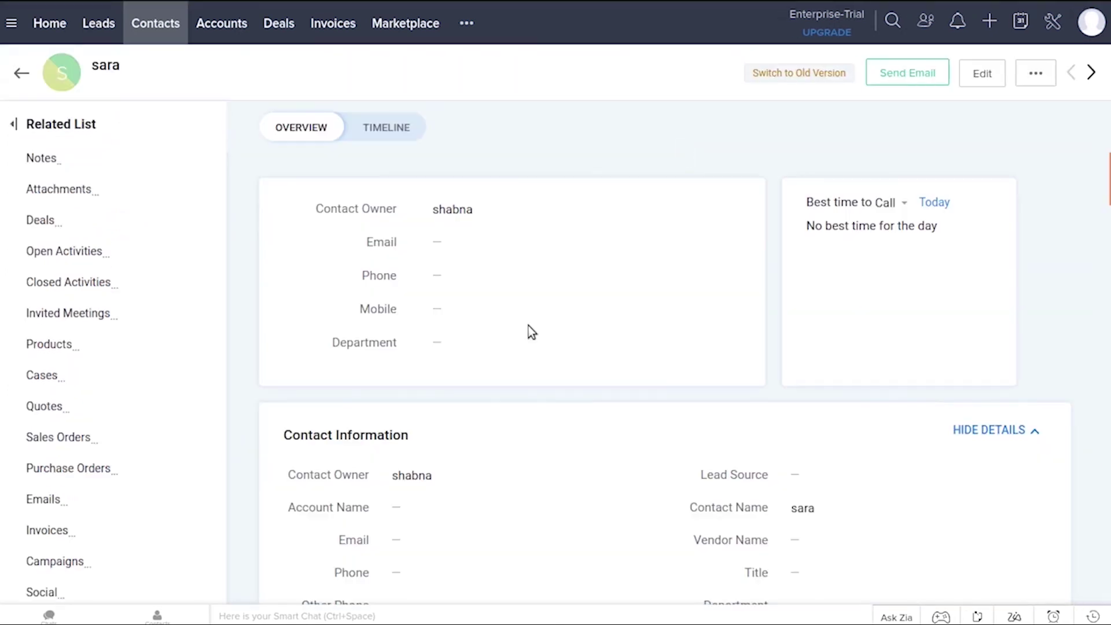
pyautogui.click(980, 73)
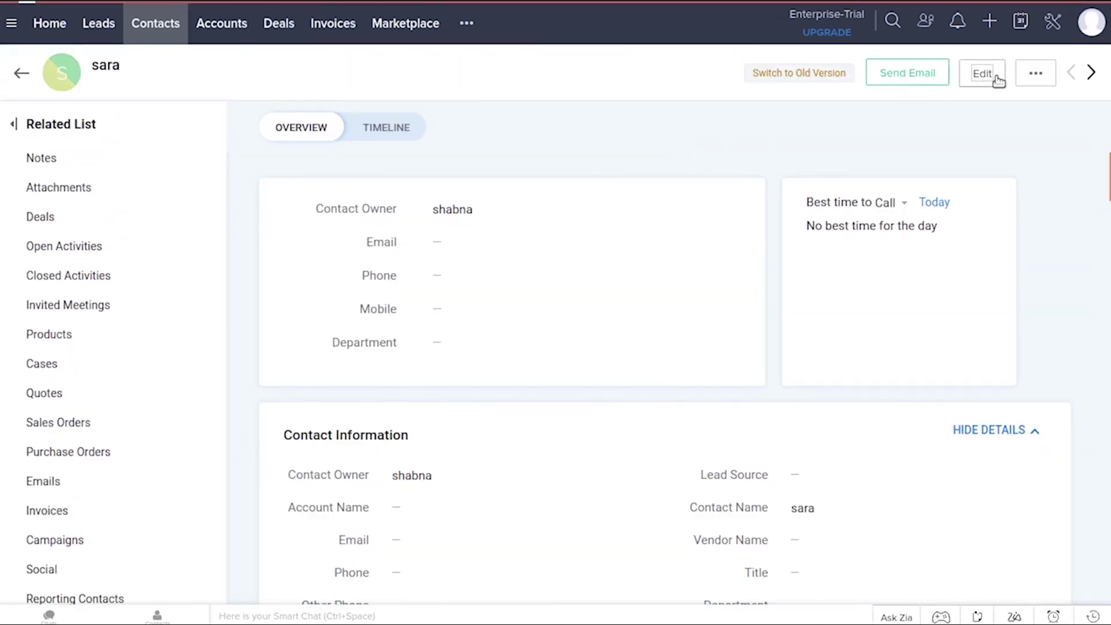
pyautogui.scroll(-2, 1099, 142)
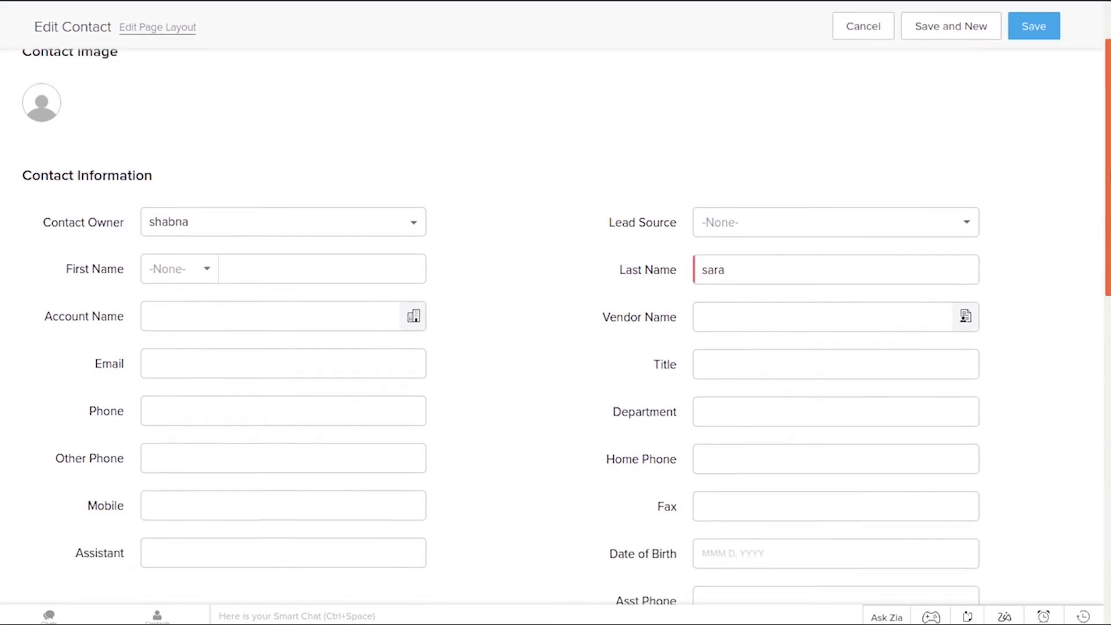
pyautogui.click(348, 312)
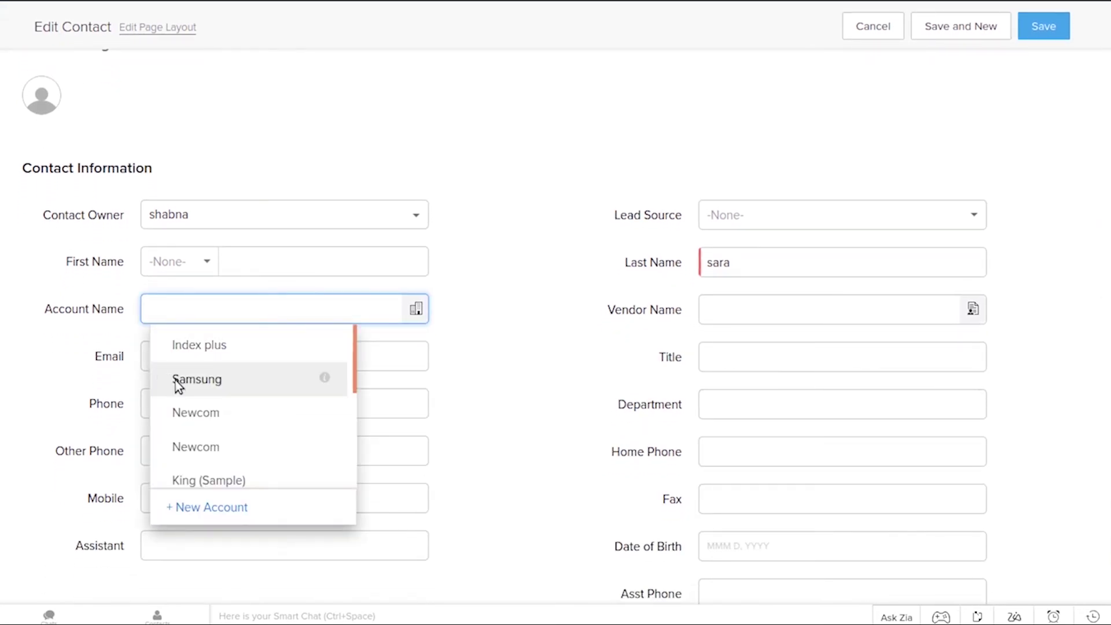
pyautogui.click(174, 379)
pyautogui.moveTo(1006, 20)
pyautogui.click(1047, 86)
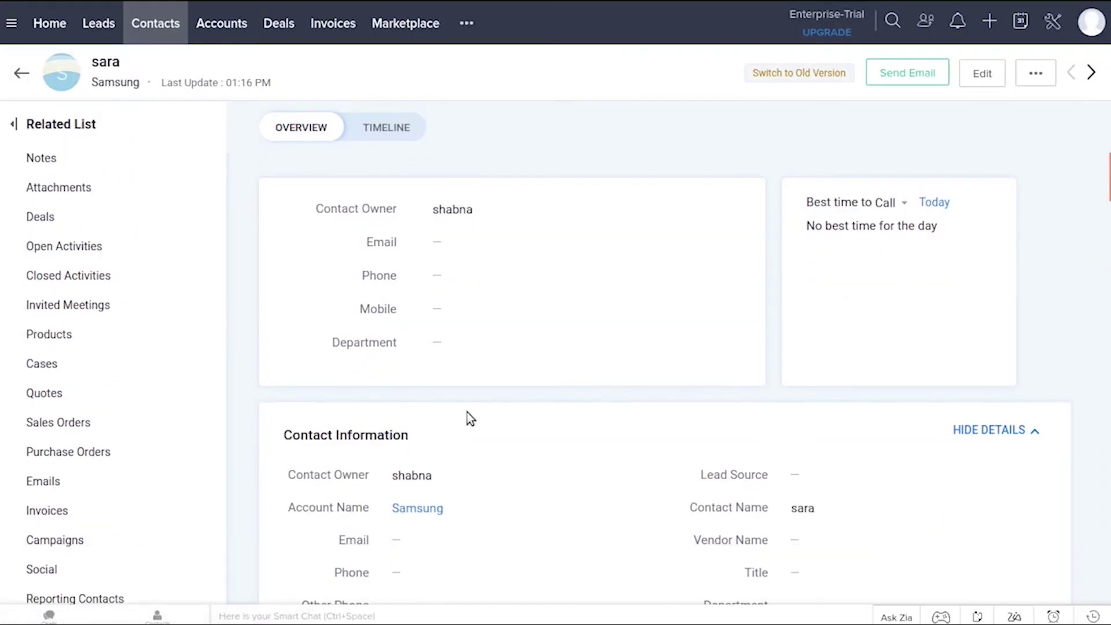
pyautogui.click(219, 38)
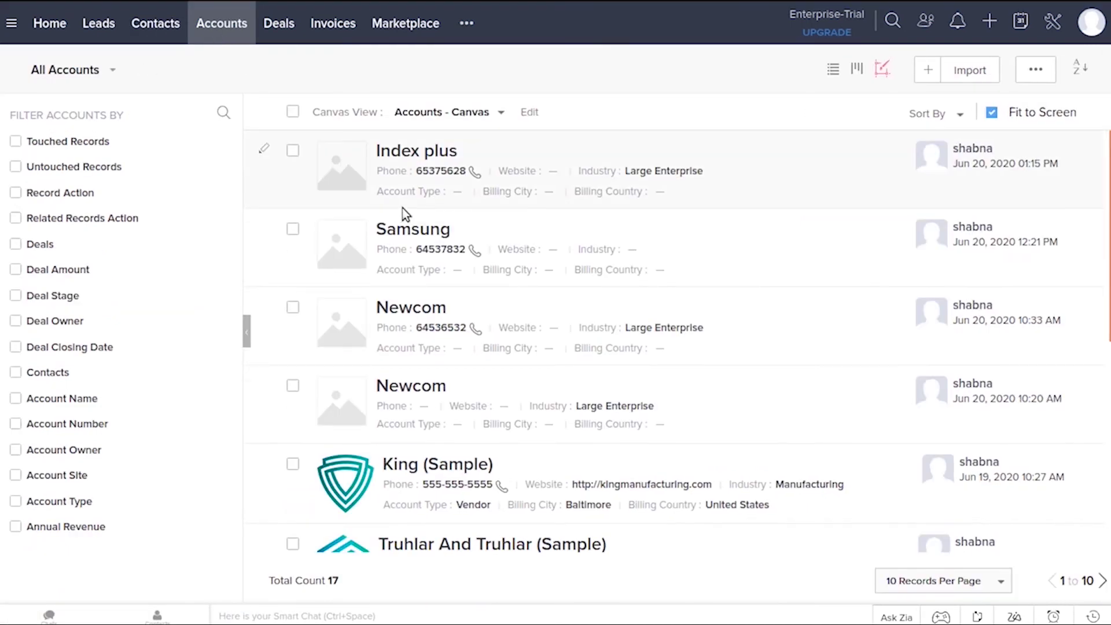
pyautogui.click(710, 223)
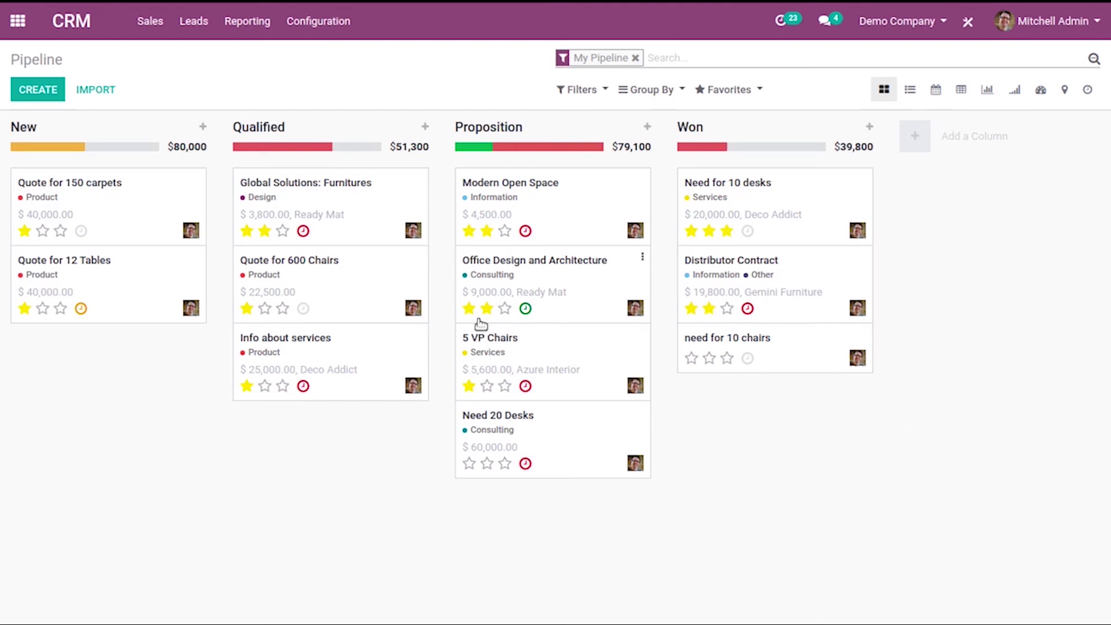
# Open Sales > Customers (57 contacts) and start a blank new customer form
pyautogui.click(149, 22)
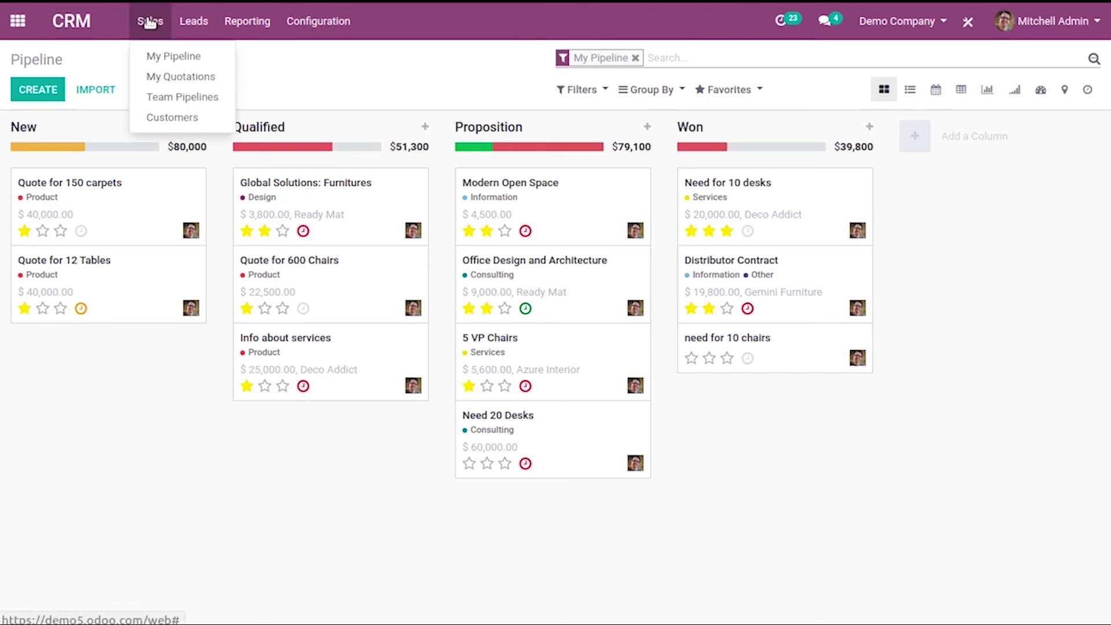
pyautogui.click(205, 122)
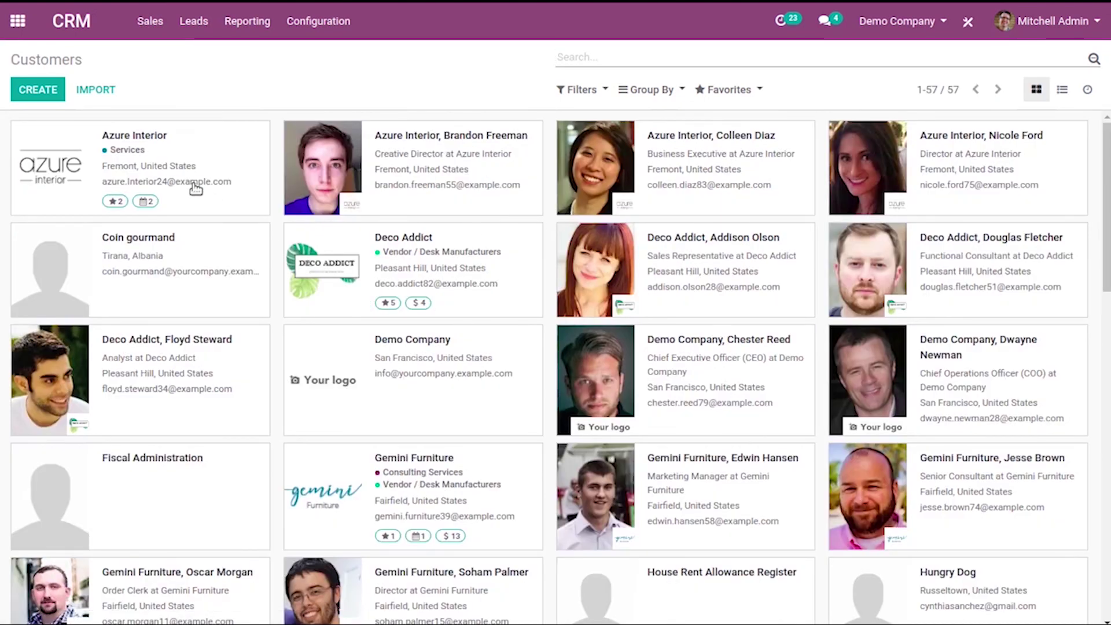
pyautogui.click(48, 96)
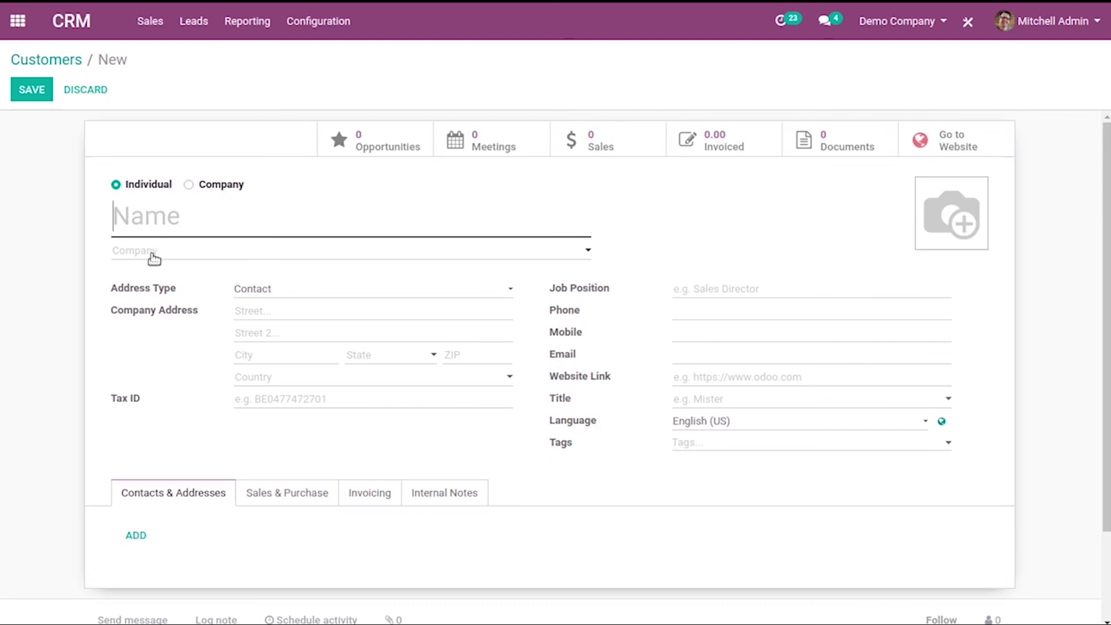
# Make the new customer a company named Samsung
pyautogui.click(189, 186)
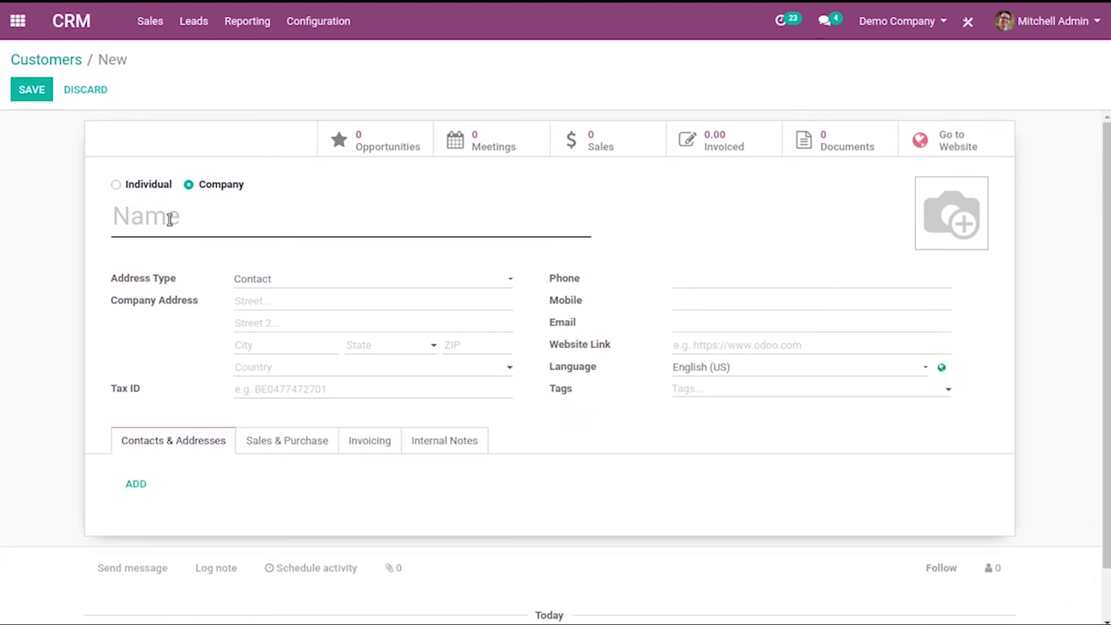
pyautogui.click(169, 219)
pyautogui.write('Samsun')
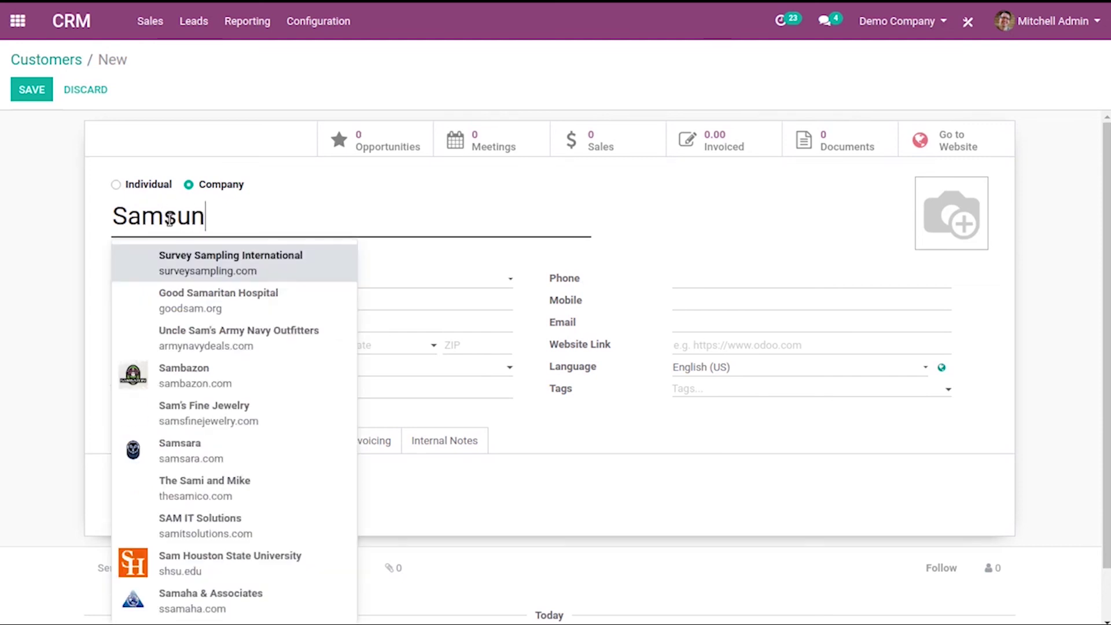
pyautogui.write('g')
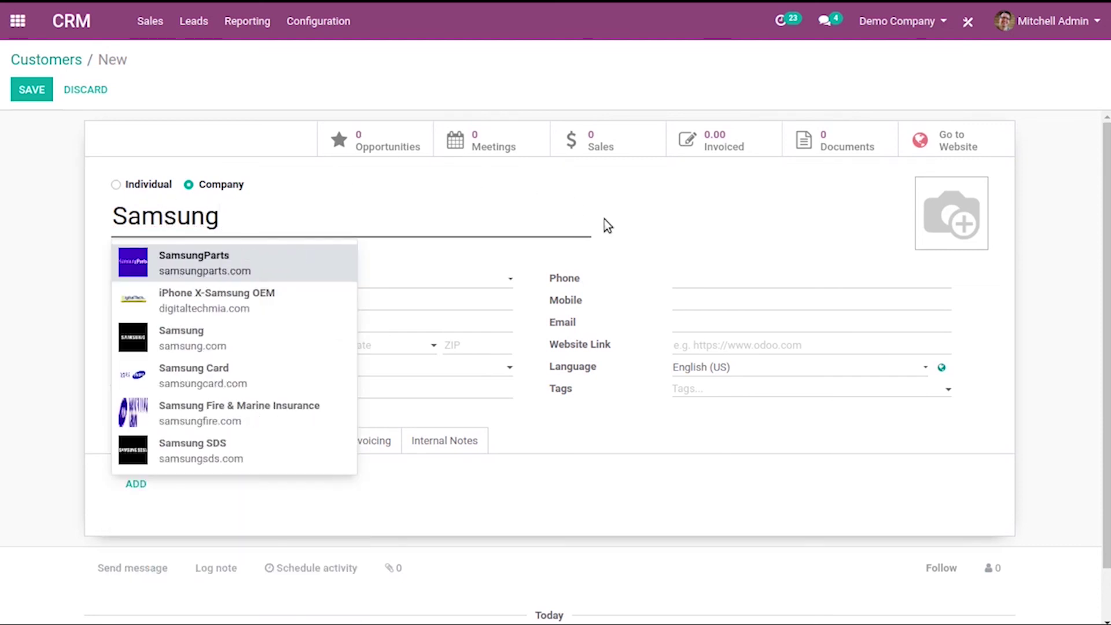
pyautogui.click(607, 225)
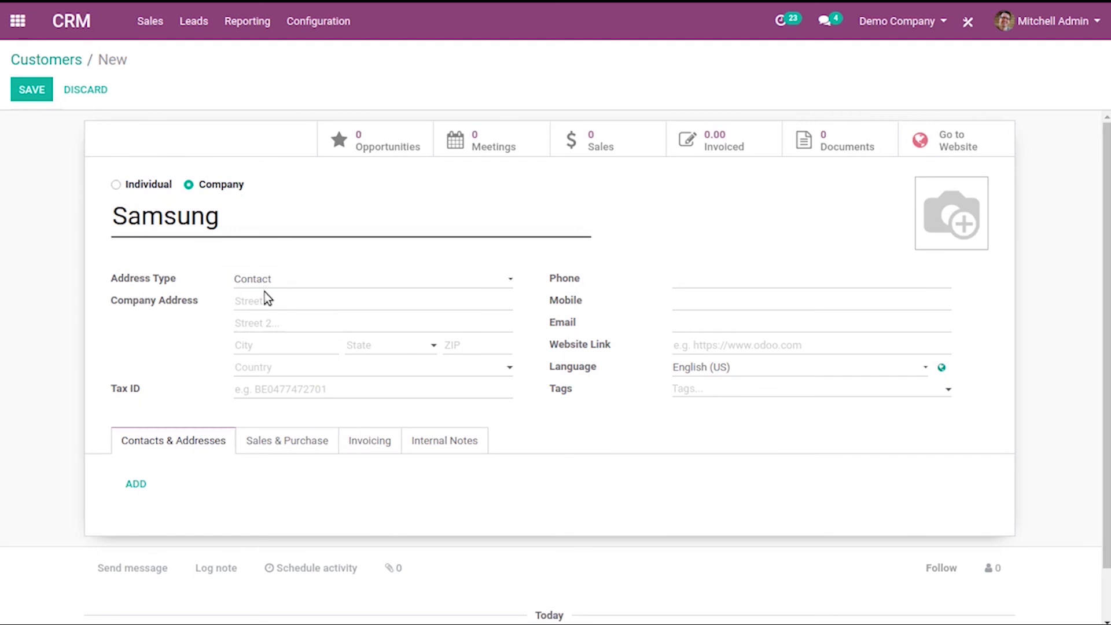
# Enter the company phone number, a street, and state Amazonas (PE), Peru
pyautogui.click(717, 280)
pyautogui.write('652375')
pyautogui.click(435, 303)
pyautogui.write('streea')
pyautogui.press('BackSpace')
pyautogui.click(393, 347)
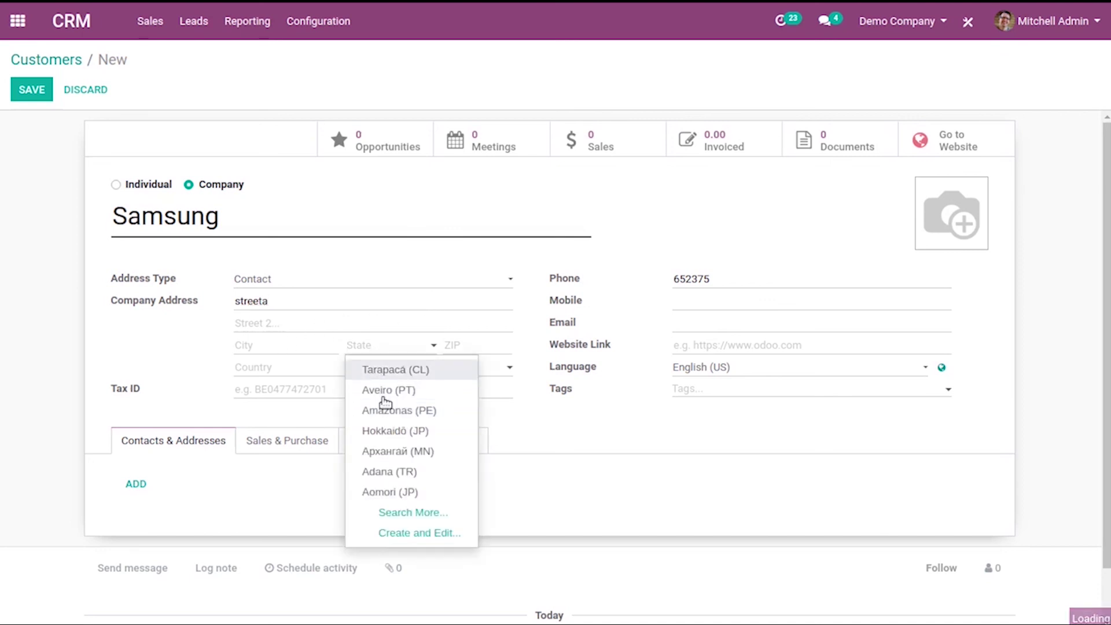
pyautogui.click(384, 408)
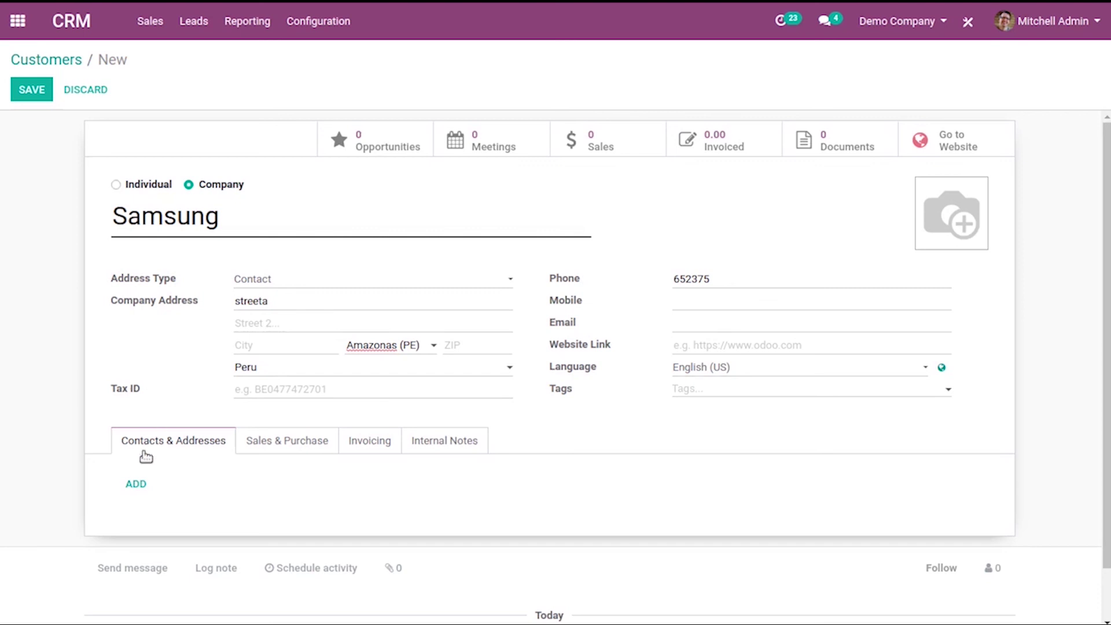
pyautogui.click(137, 484)
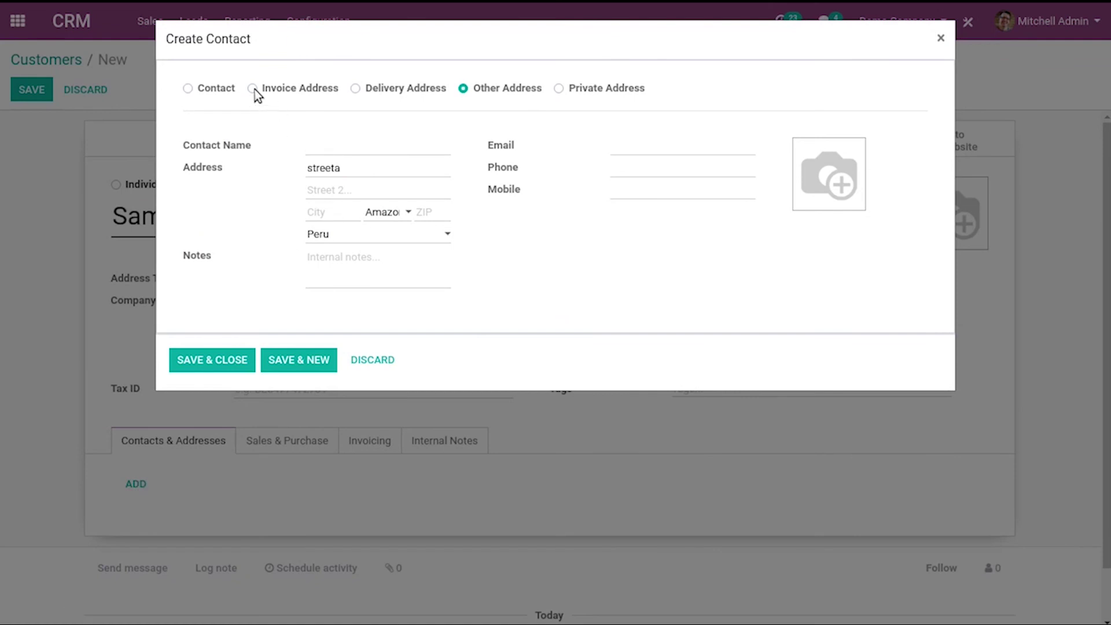
# Add an Invoice Address contact to Samsung with a contact name
pyautogui.click(254, 89)
pyautogui.click(369, 148)
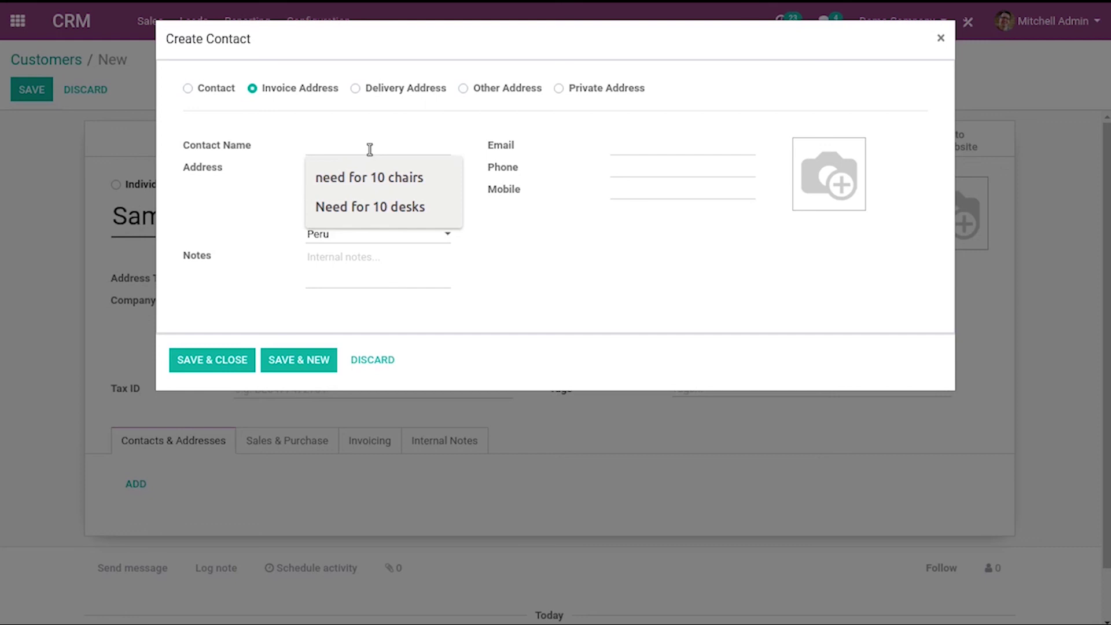
pyautogui.write('sra')
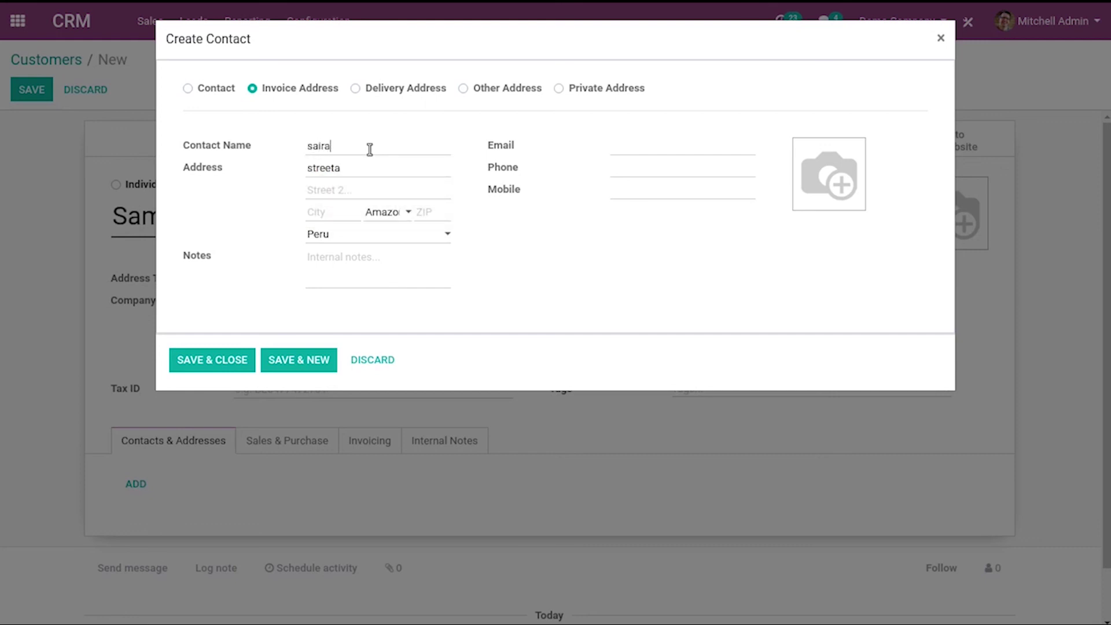
pyautogui.click(299, 364)
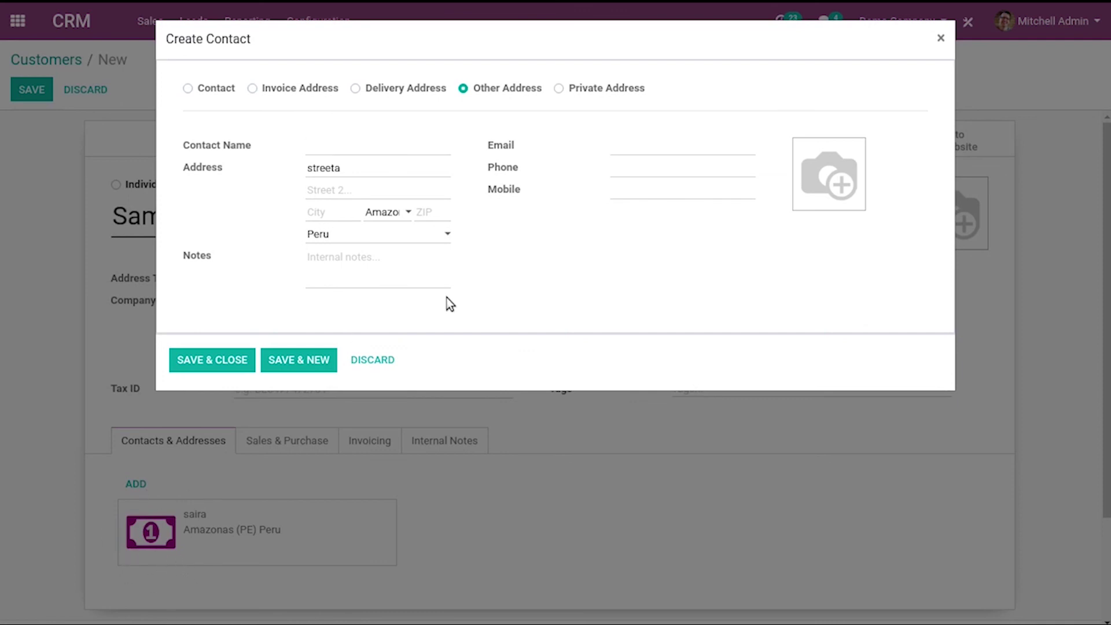
# Add a Delivery Address contact with a contact name and a Street 2 value, then close
pyautogui.click(357, 88)
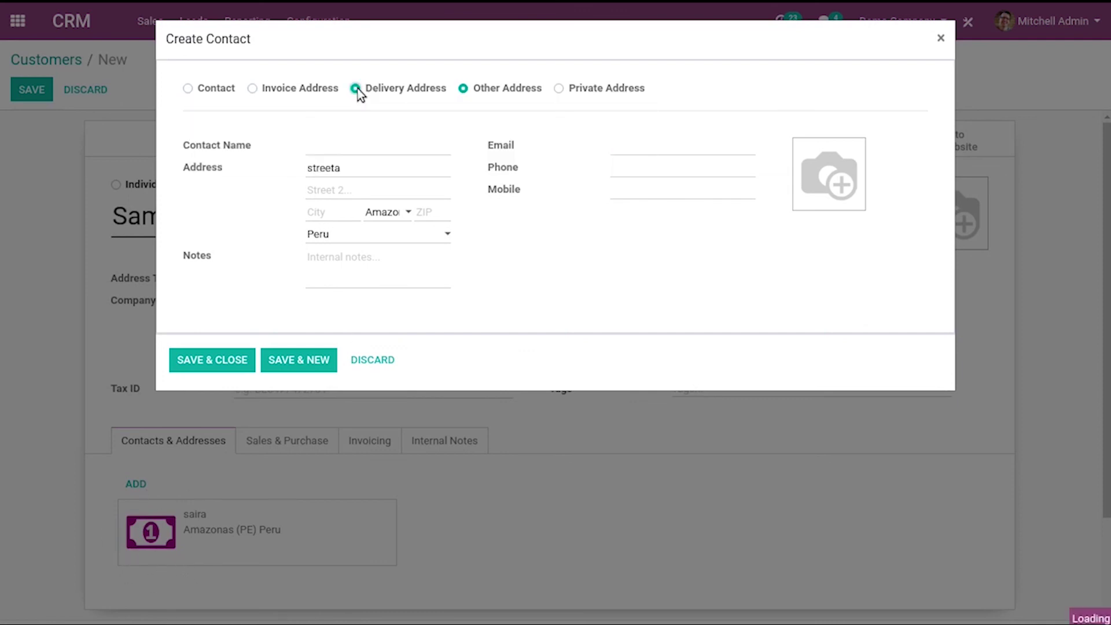
pyautogui.click(357, 143)
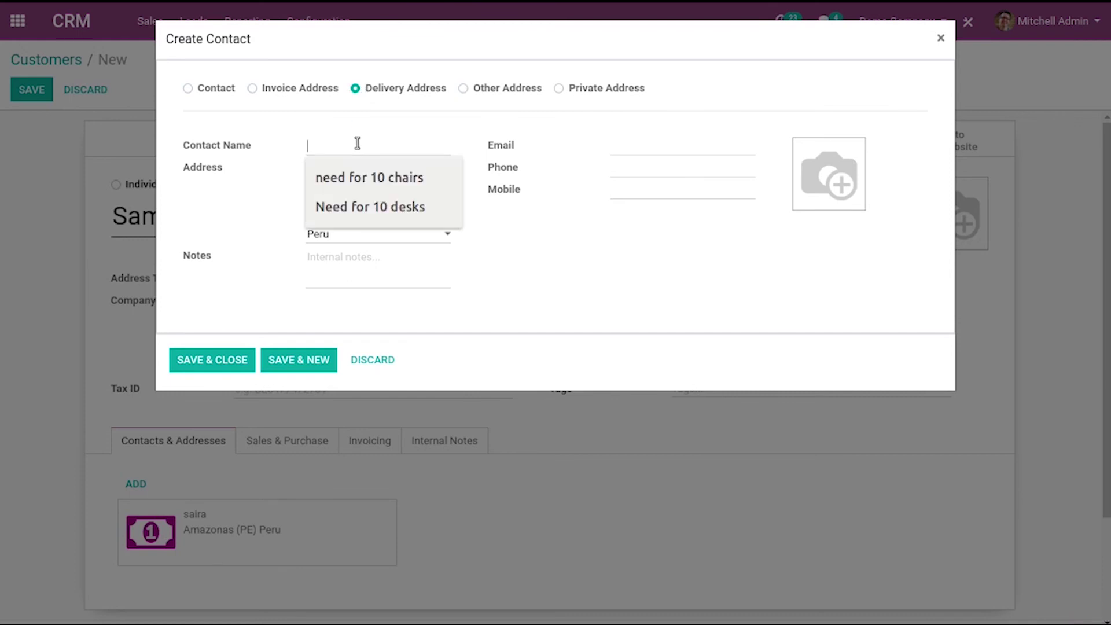
pyautogui.write('john')
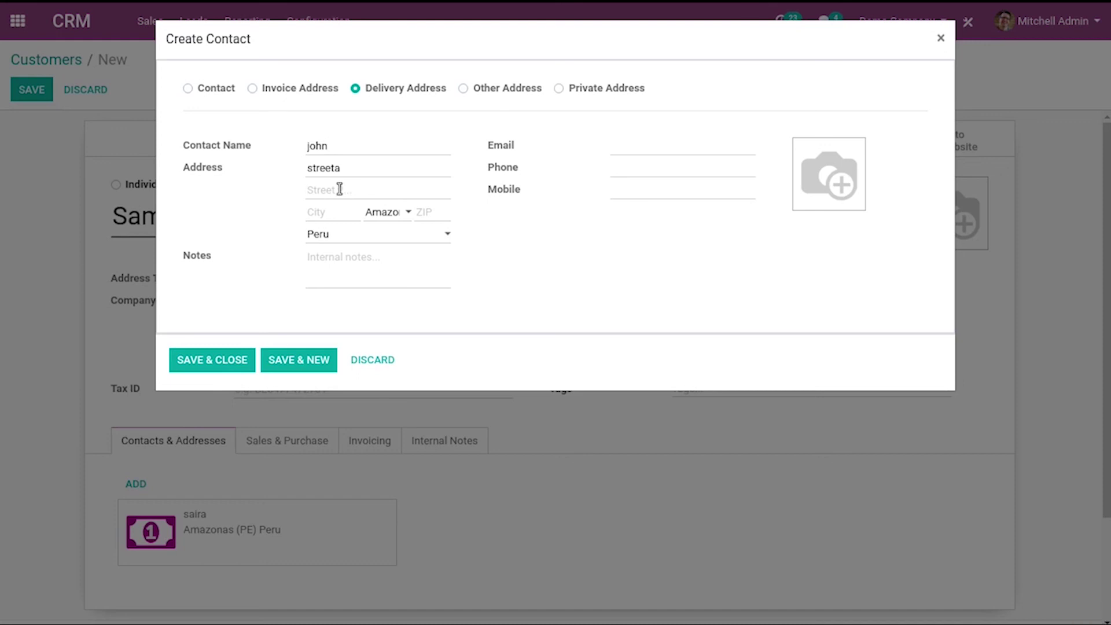
pyautogui.write('Xv/2')
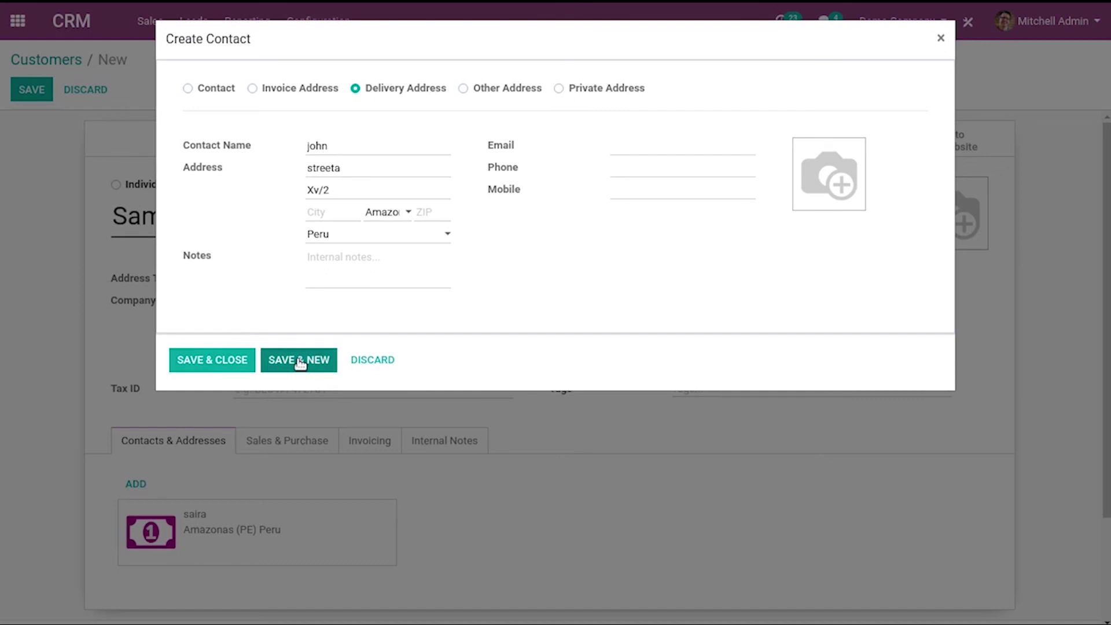
pyautogui.click(207, 362)
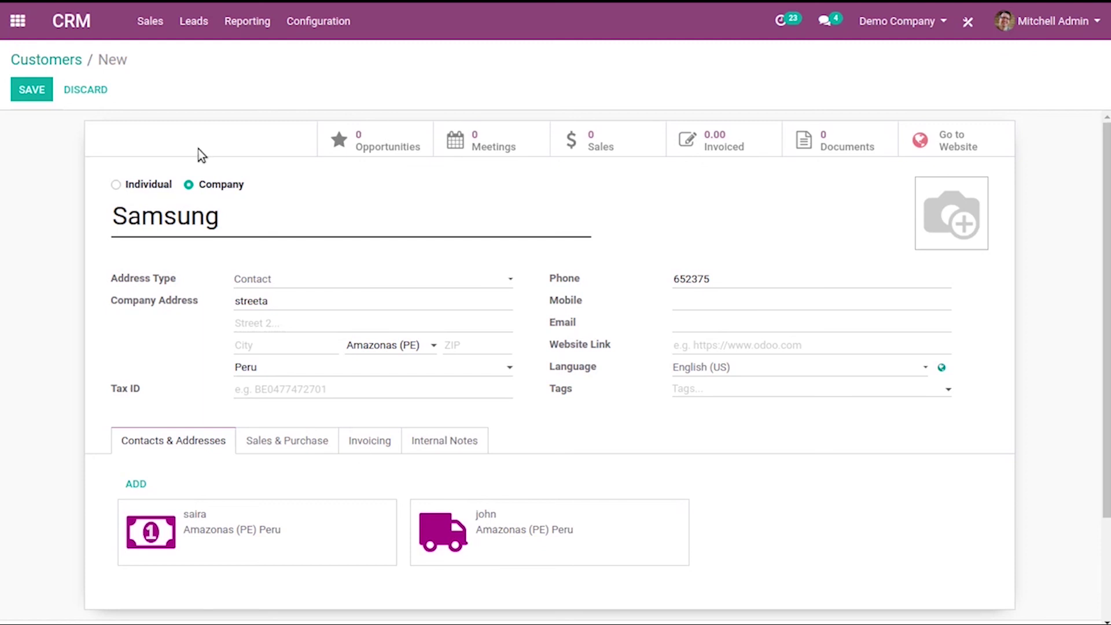
# Save the Samsung customer and search Customers for 'samsung', showing three records
pyautogui.click(32, 91)
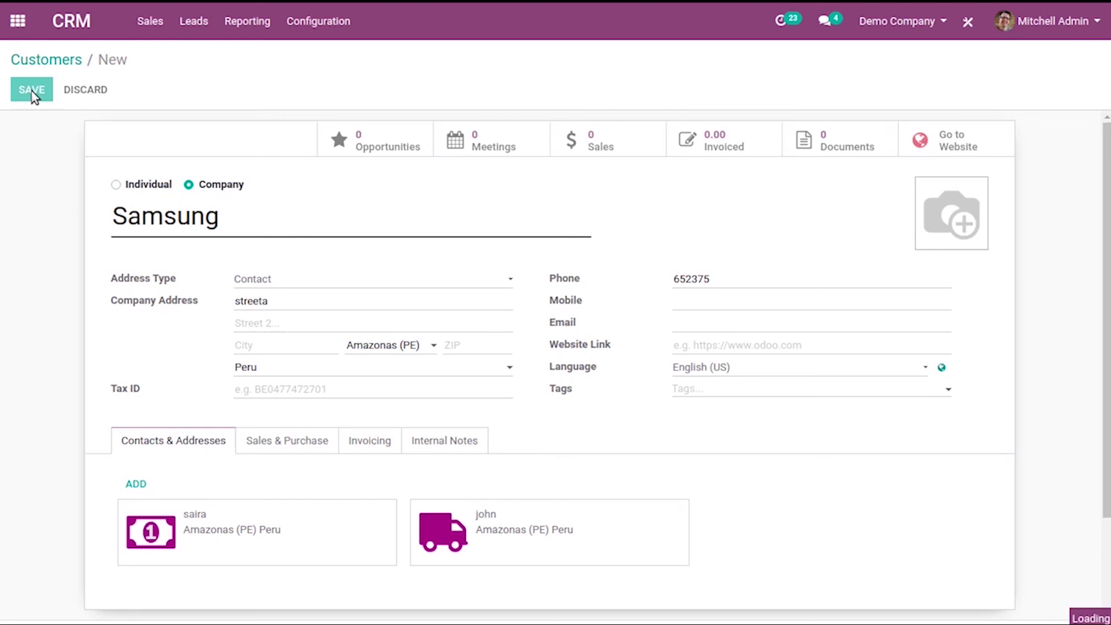
pyautogui.click(59, 60)
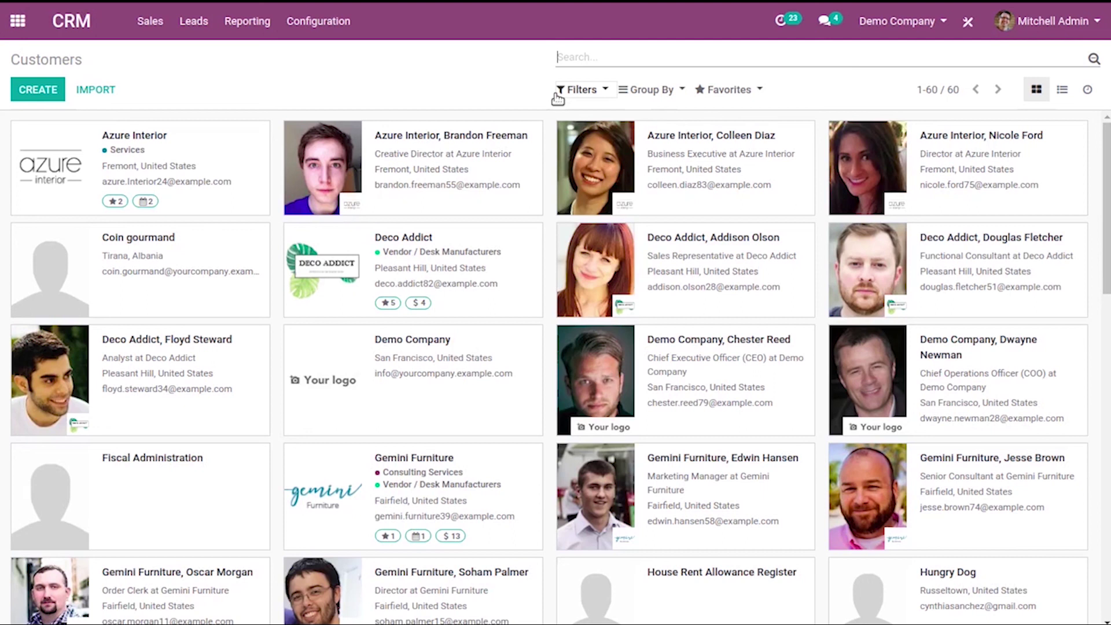
pyautogui.write('samsung')
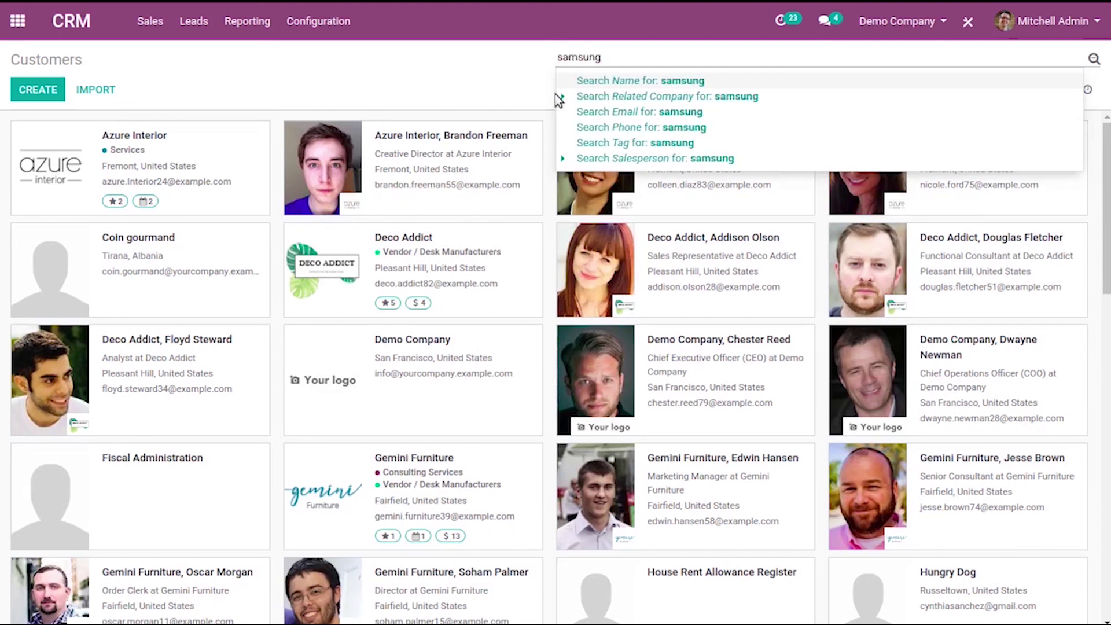
pyautogui.press('Return')
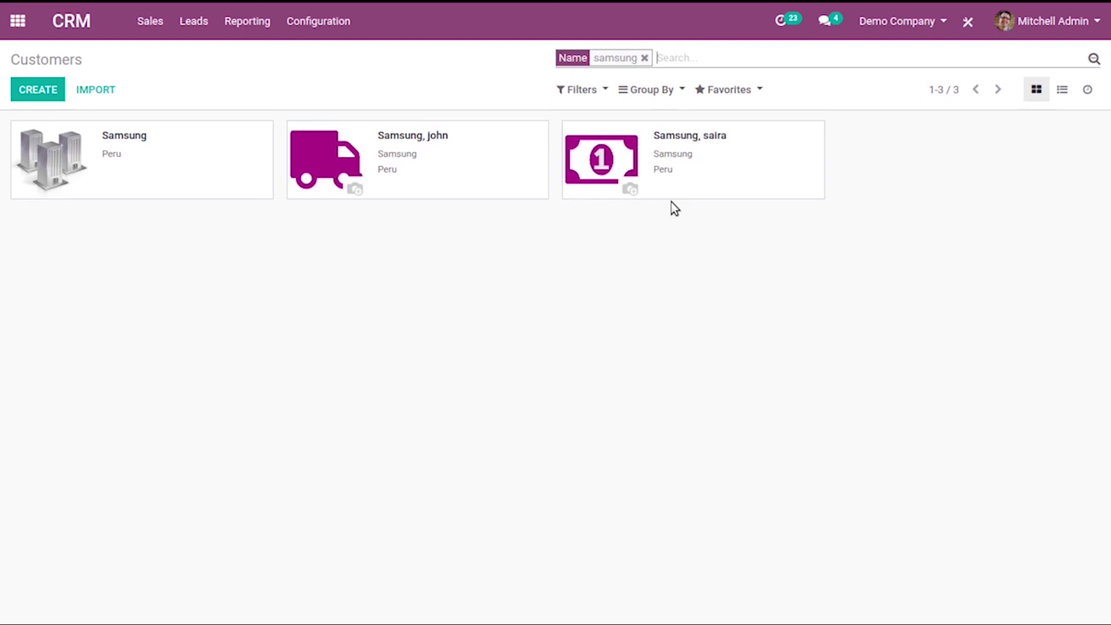
pyautogui.click(326, 21)
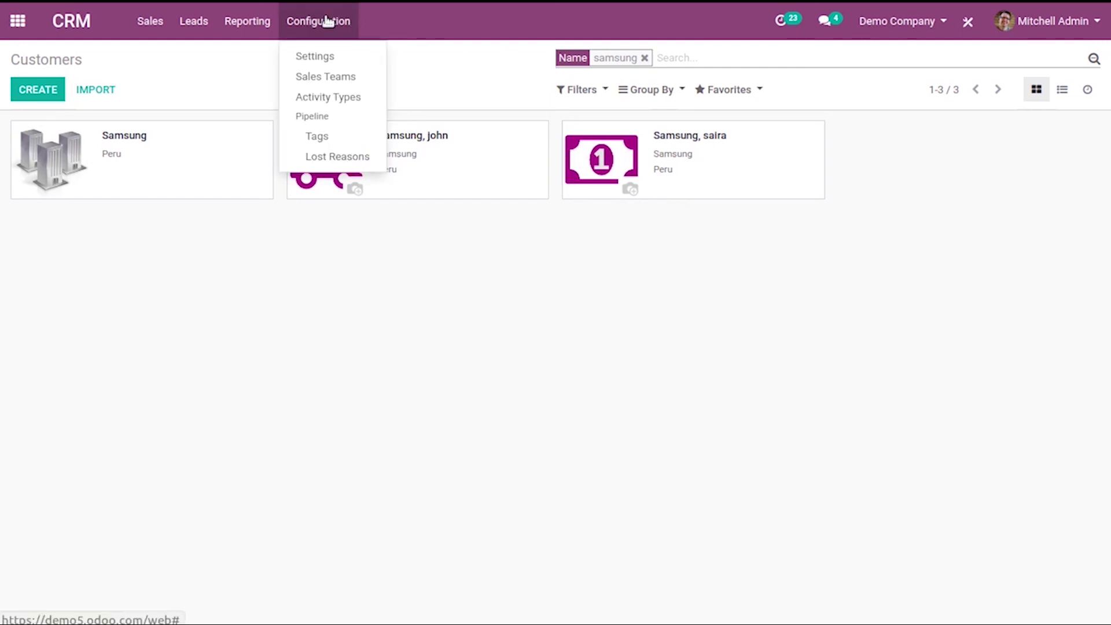
# In CRM Settings, tick Incoming Emails, Visits to Leads, Lead Enrichment and Lead Mining
pyautogui.click(330, 57)
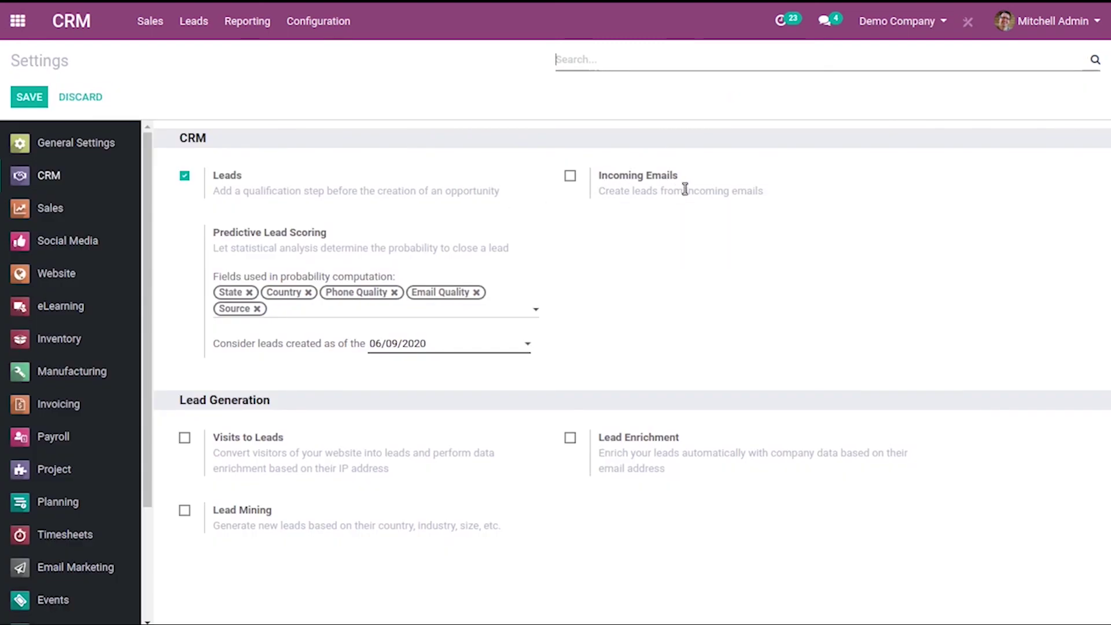
pyautogui.click(570, 175)
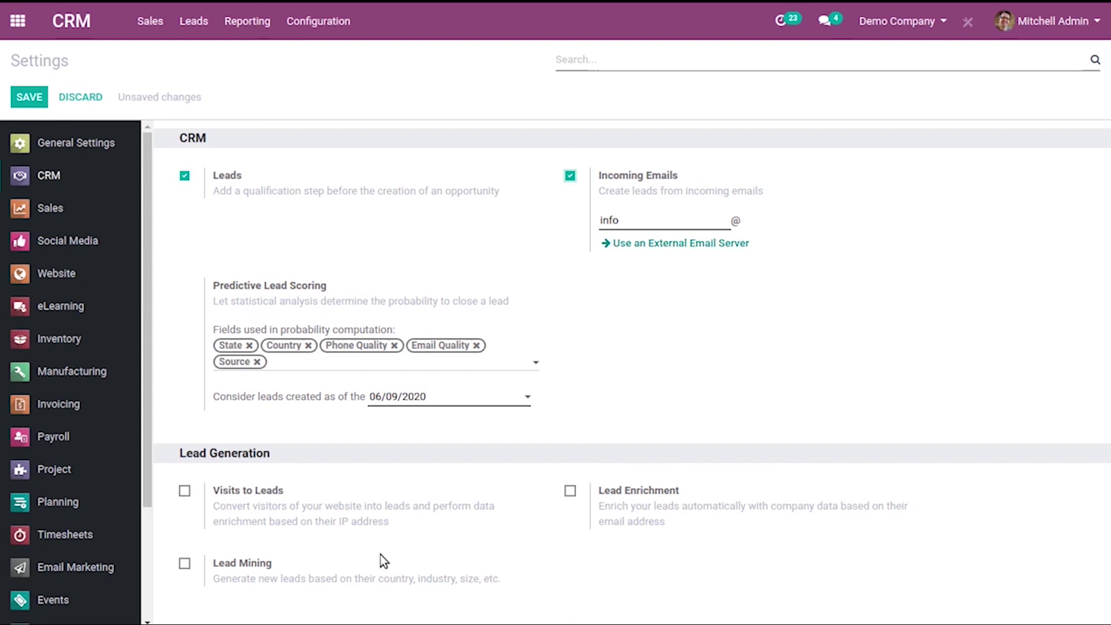
pyautogui.click(186, 491)
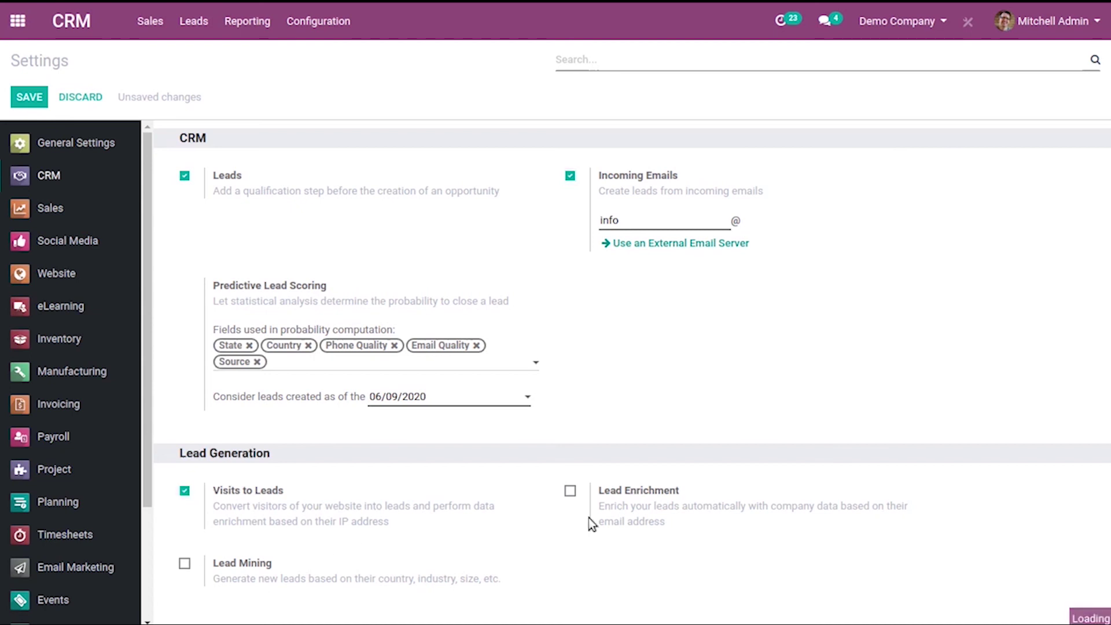
pyautogui.click(568, 492)
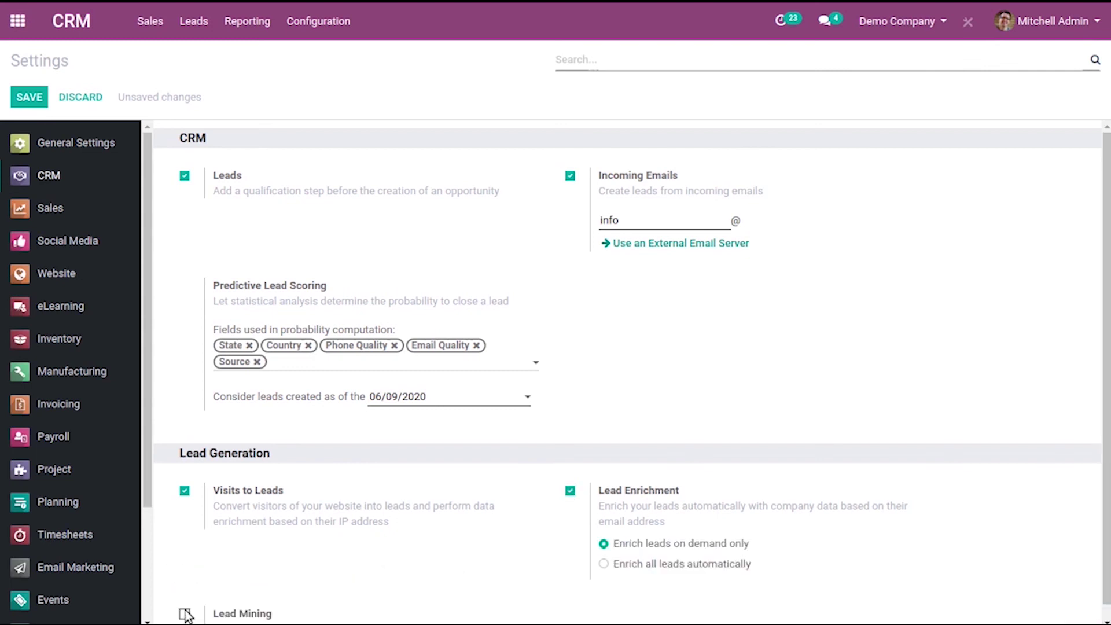
pyautogui.click(184, 614)
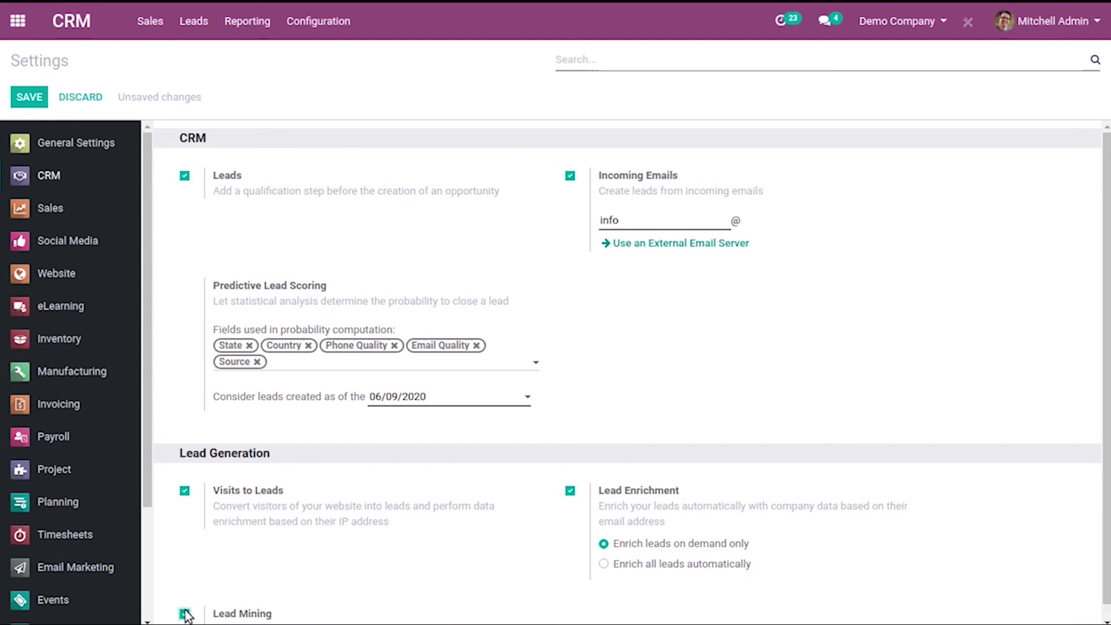